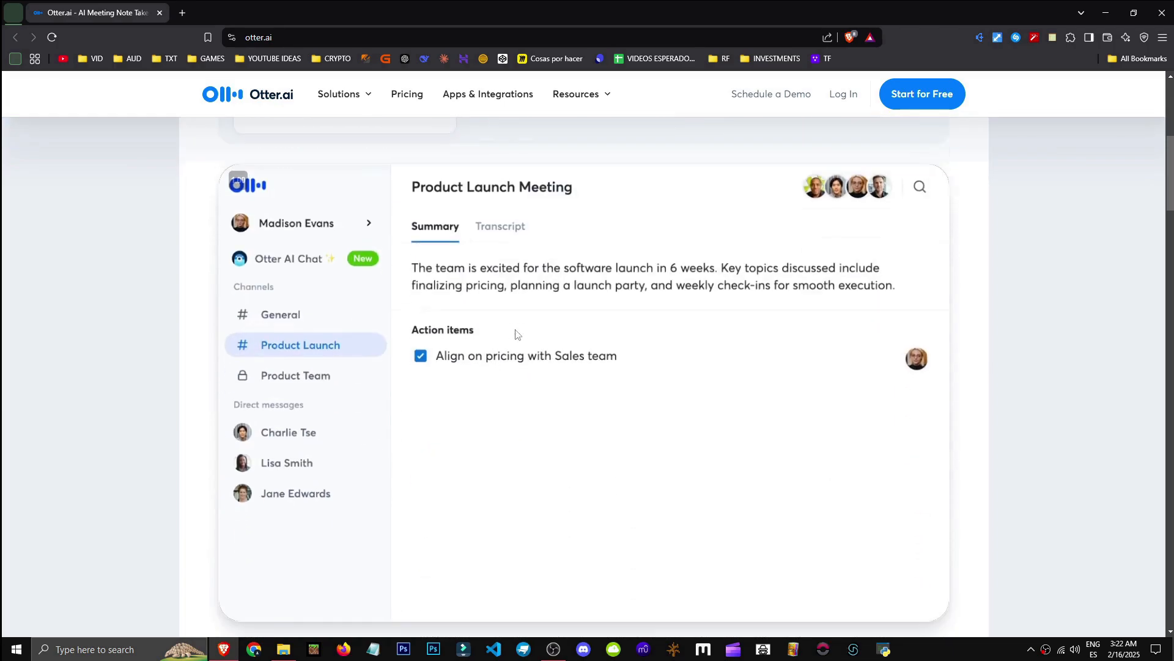
Step: Open Otter's pricing page in a new browser tab and switch to it
{"action": "scroll", "coordinate": [469, 485], "scroll_direction": "up", "scroll_amount": 3}
{"action": "scroll", "coordinate": [468, 453], "scroll_direction": "up", "scroll_amount": 3}
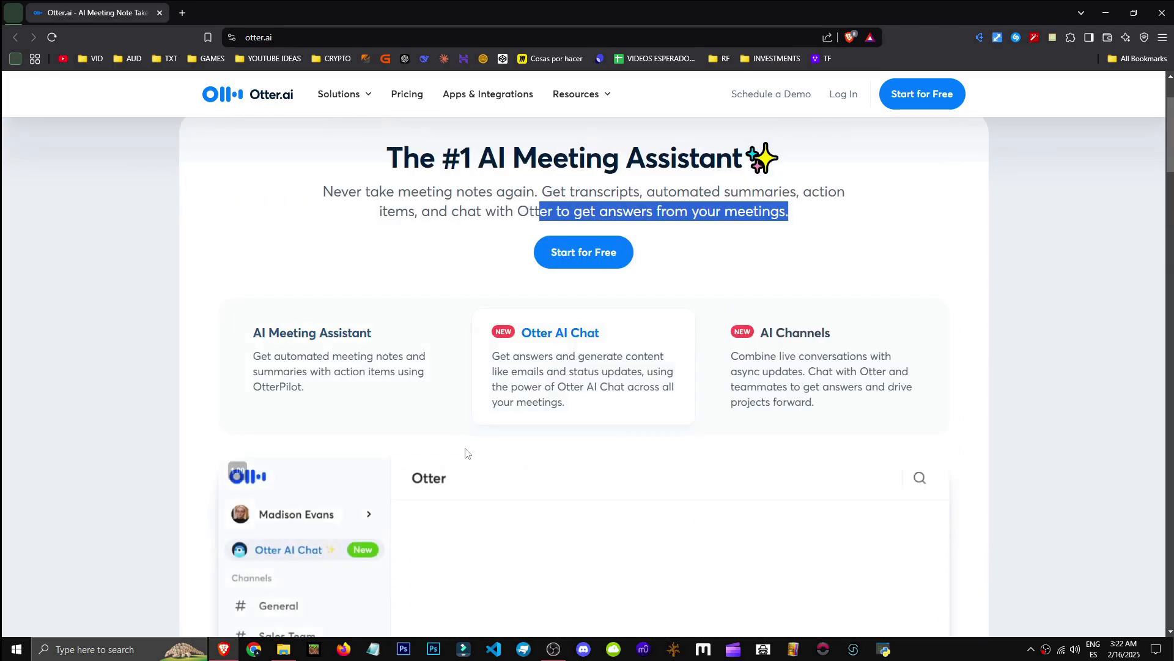
{"action": "middle_click", "coordinate": [407, 95]}
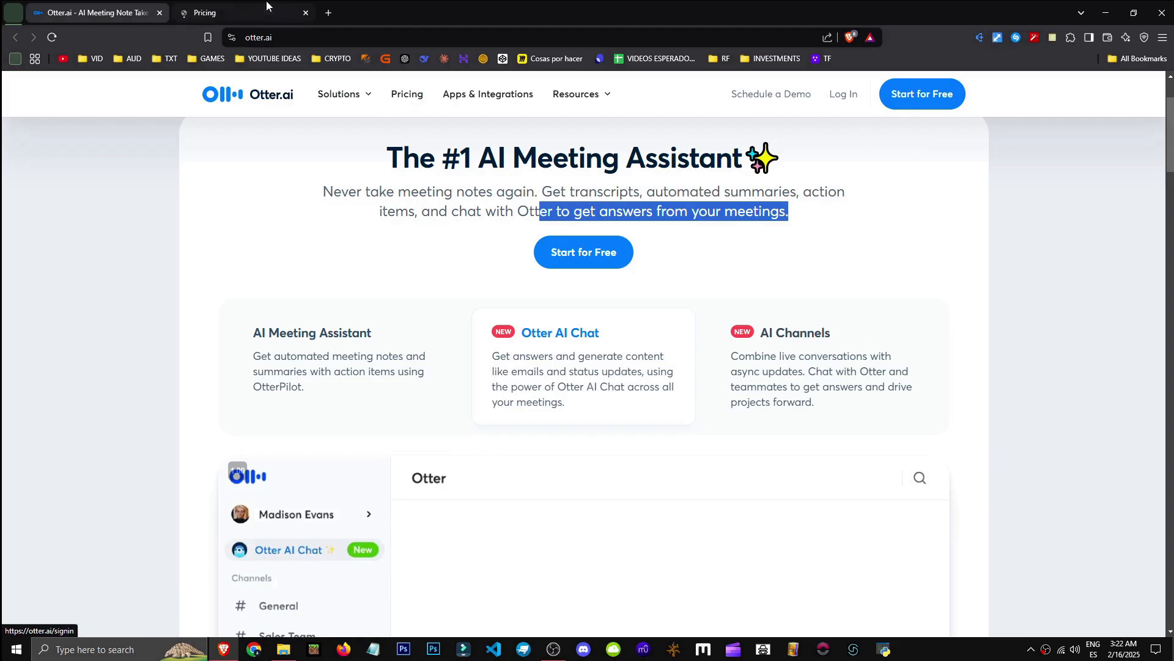
{"action": "left_click", "coordinate": [211, 12]}
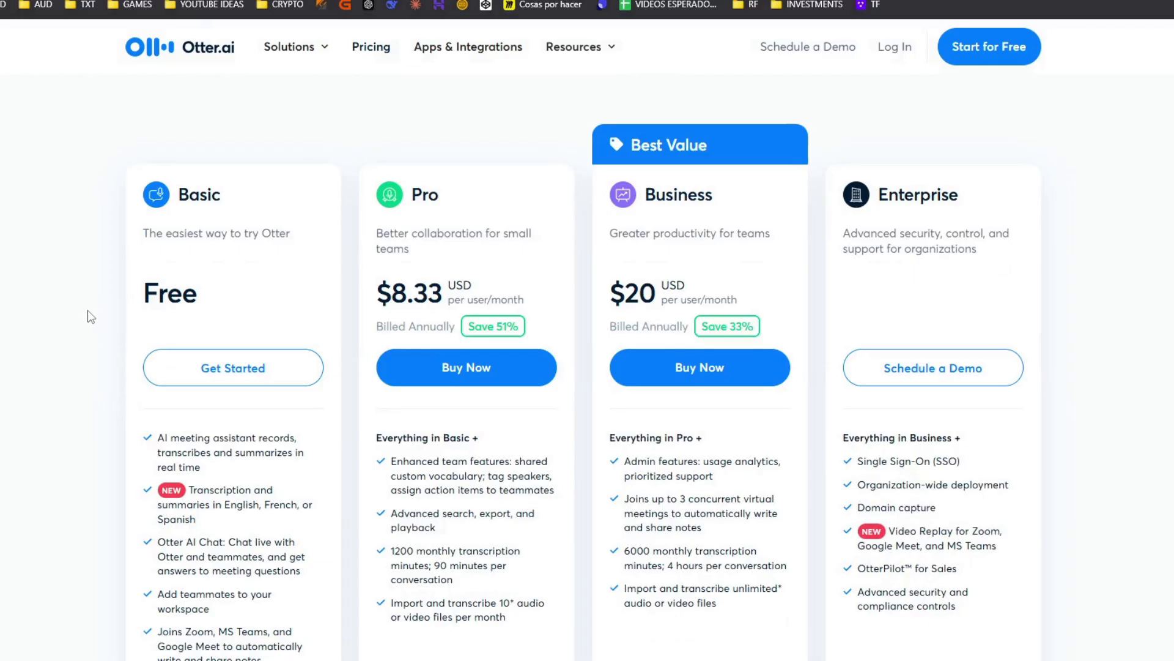
Step: Examine the Basic plan's features and transcription limits, and compare them with the Pro and Business plans' prices and features
{"action": "scroll", "coordinate": [144, 349], "scroll_direction": "down", "scroll_amount": 1}
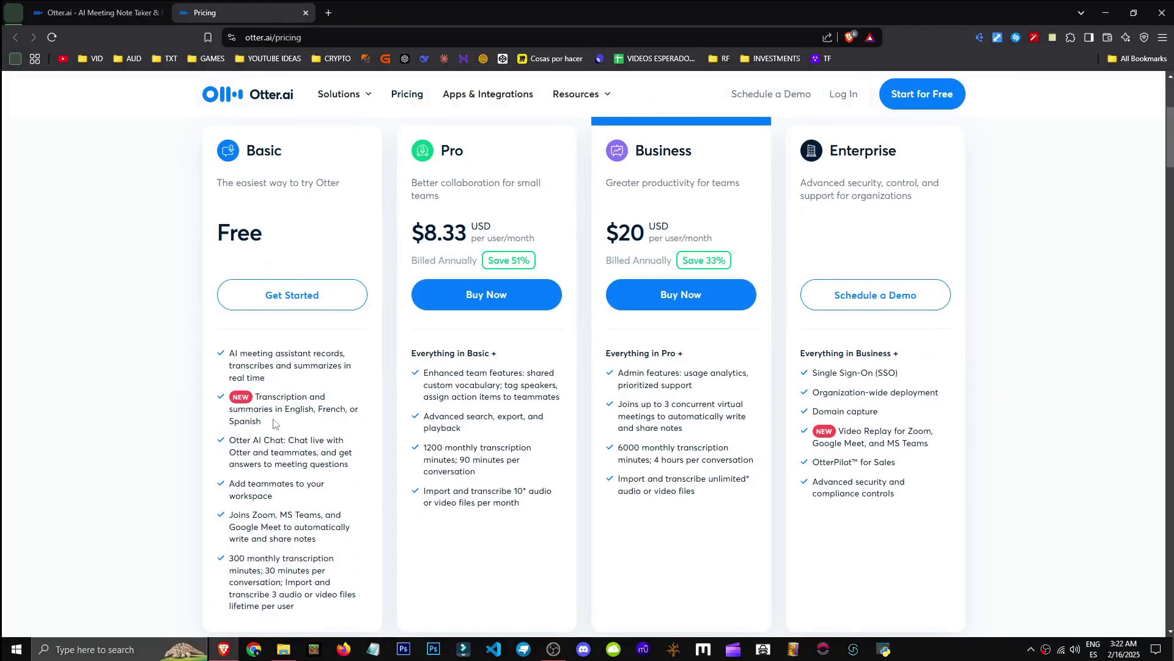
{"action": "left_click_drag", "start_coordinate": [274, 420], "coordinate": [319, 421]}
{"action": "scroll", "coordinate": [361, 435], "scroll_direction": "down", "scroll_amount": 1}
{"action": "left_click_drag", "start_coordinate": [336, 536], "coordinate": [282, 337]}
{"action": "left_click", "coordinate": [304, 516]}
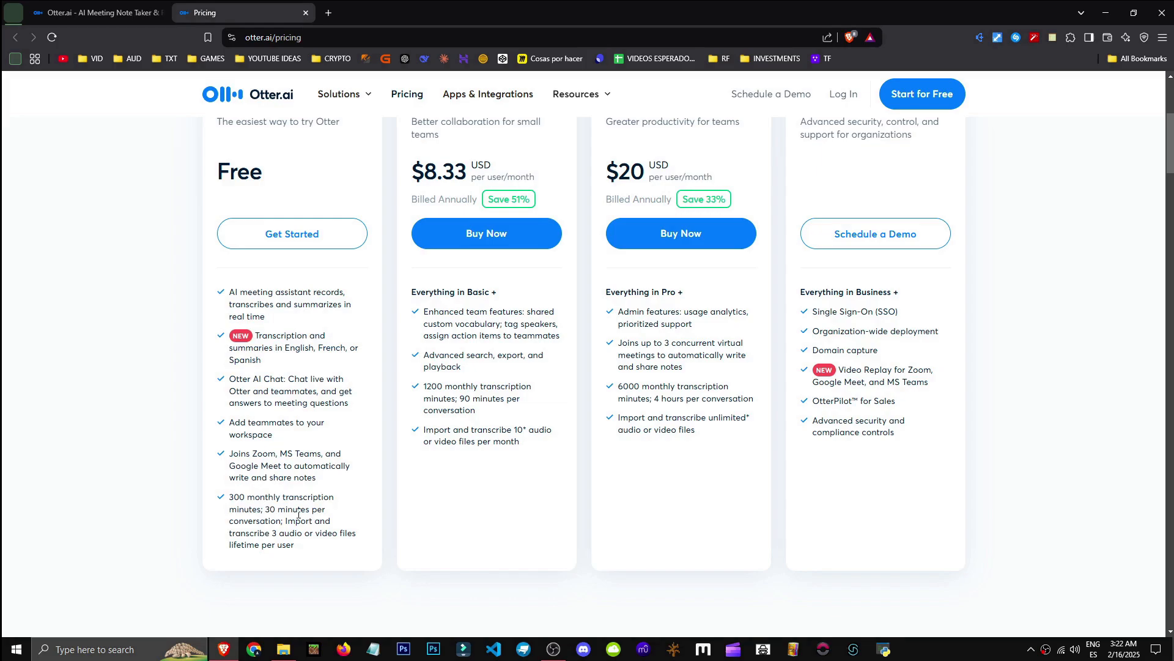
{"action": "left_click_drag", "start_coordinate": [242, 500], "coordinate": [340, 552]}
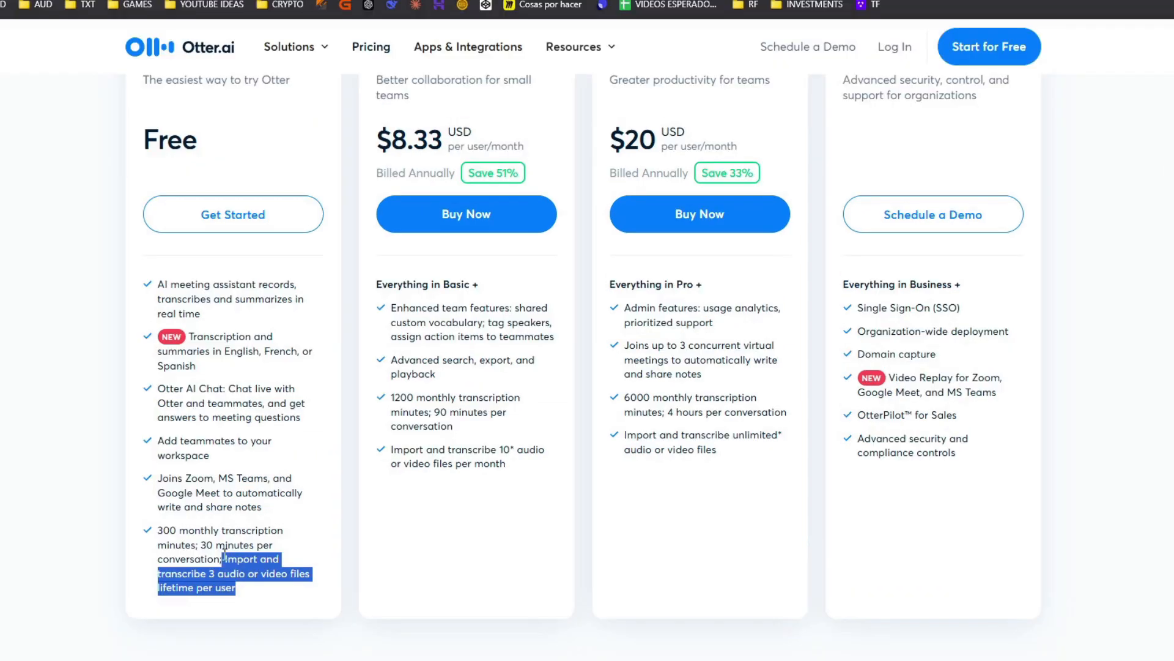
{"action": "left_click", "coordinate": [463, 534]}
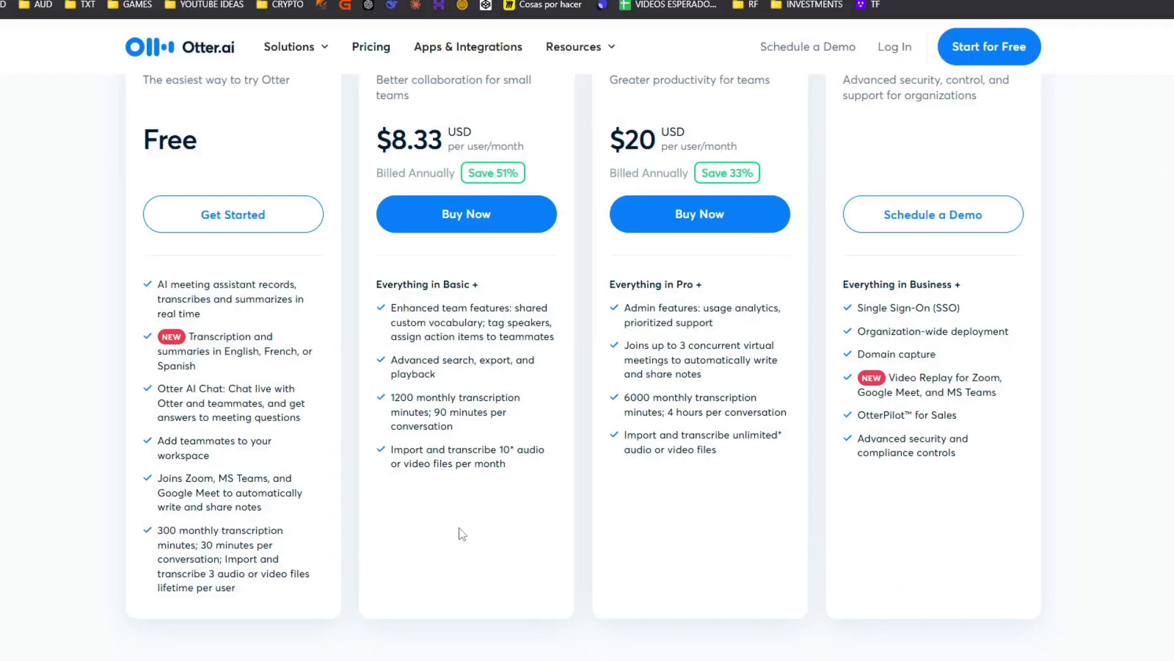
{"action": "scroll", "coordinate": [463, 534], "scroll_direction": "up", "scroll_amount": 3}
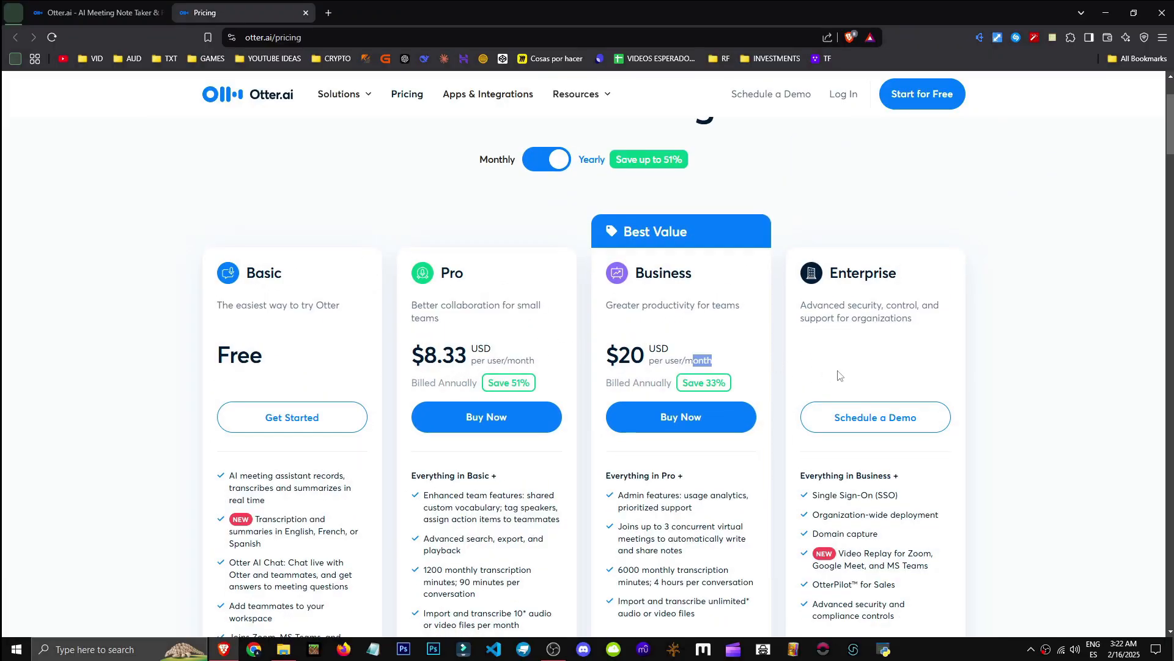
{"action": "scroll", "coordinate": [697, 429], "scroll_direction": "down", "scroll_amount": 3}
{"action": "left_click_drag", "start_coordinate": [697, 431], "coordinate": [621, 412]}
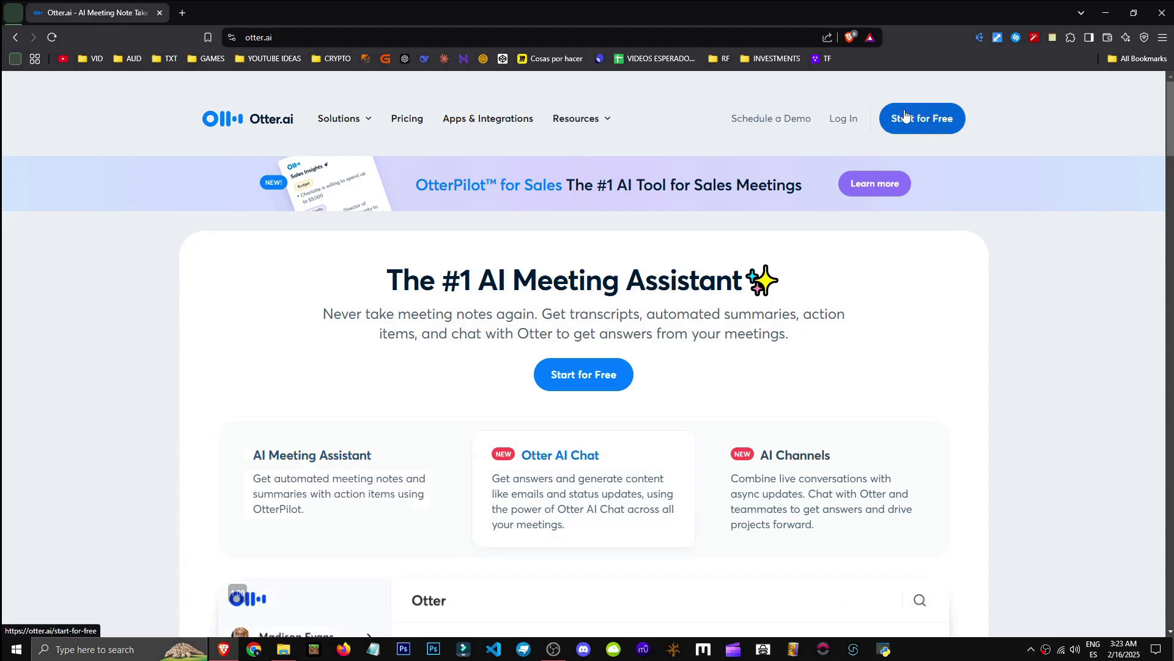
Step: Start a free sign-up from the Otter home page using the Basic plan
{"action": "left_click", "coordinate": [928, 125]}
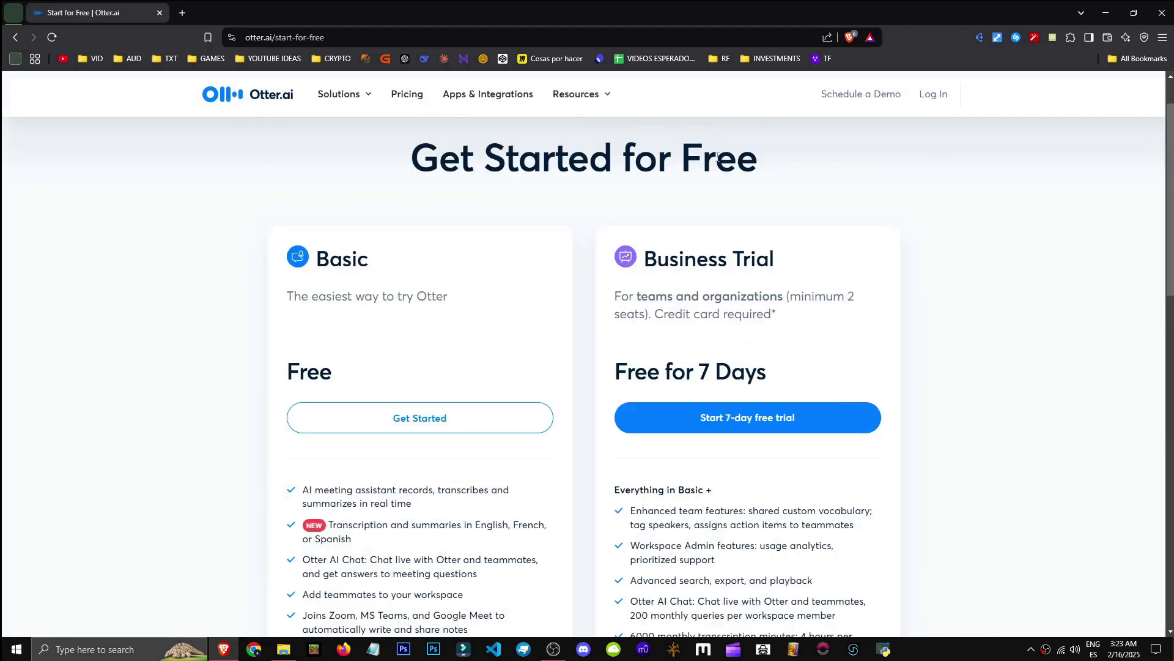
{"action": "scroll", "coordinate": [772, 376], "scroll_direction": "down", "scroll_amount": 1}
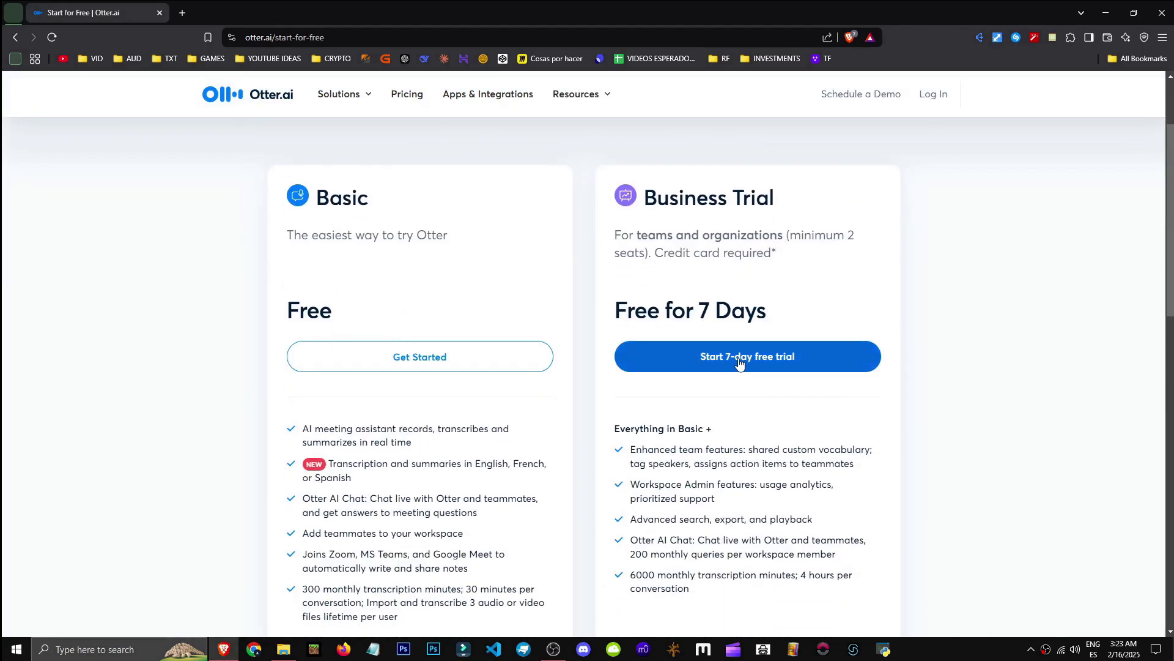
{"action": "scroll", "coordinate": [813, 398], "scroll_direction": "up", "scroll_amount": 2}
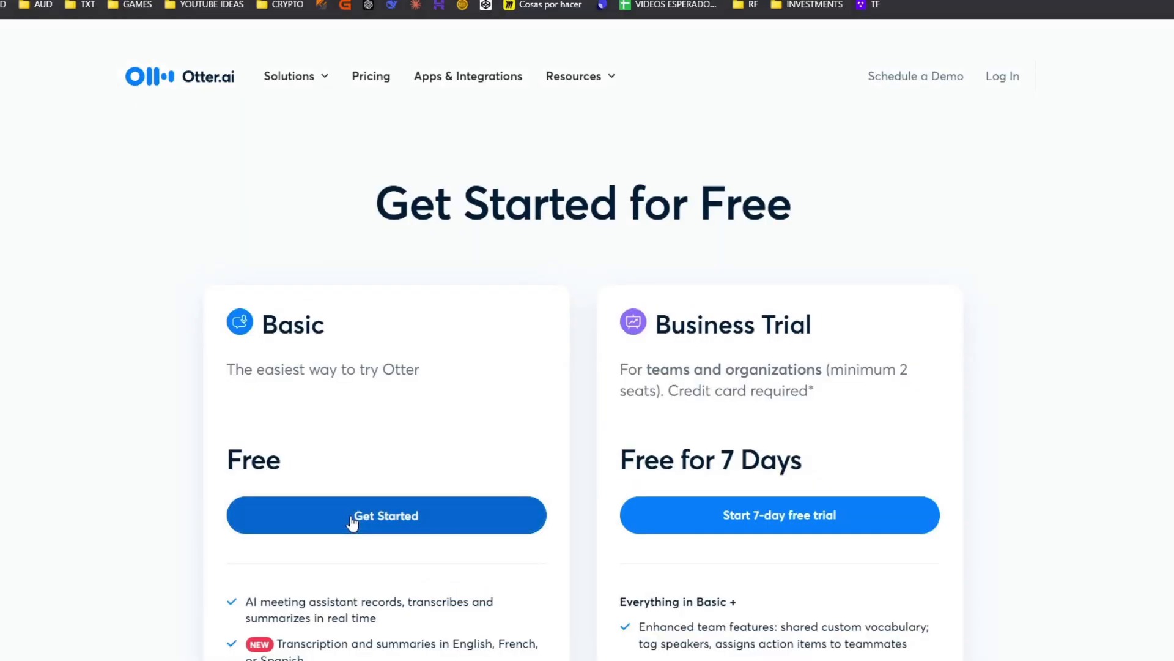
{"action": "left_click", "coordinate": [353, 521]}
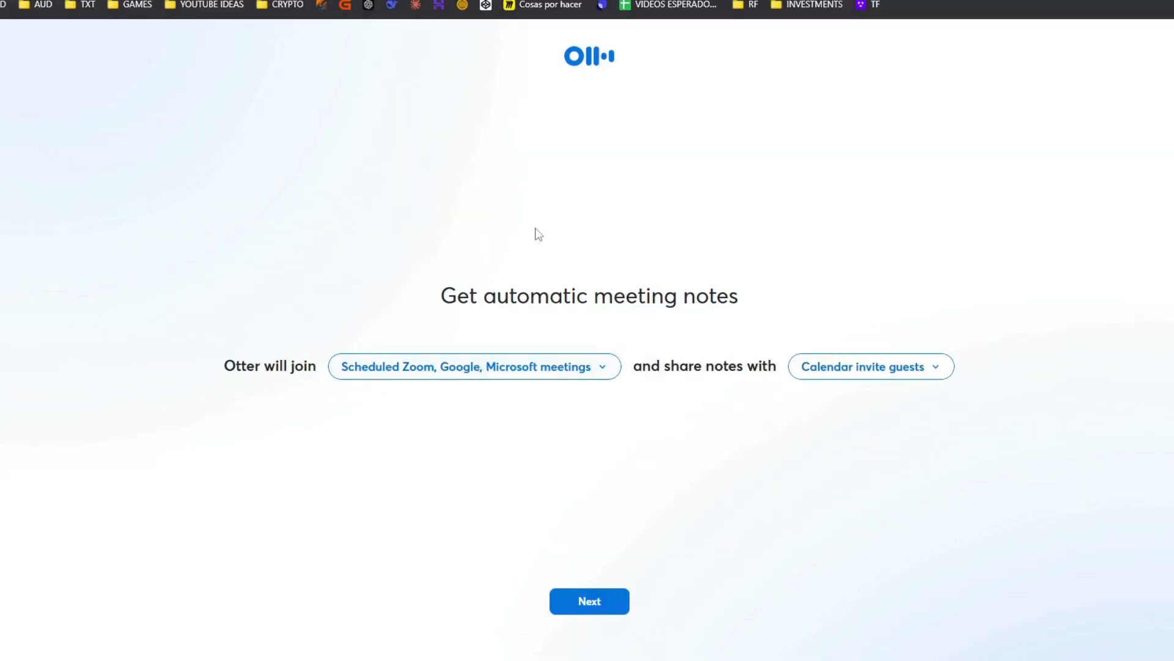
Step: Complete the onboarding with the default automatic meeting notes settings, inviting no teammates and skipping personalization
{"action": "left_click", "coordinate": [579, 600]}
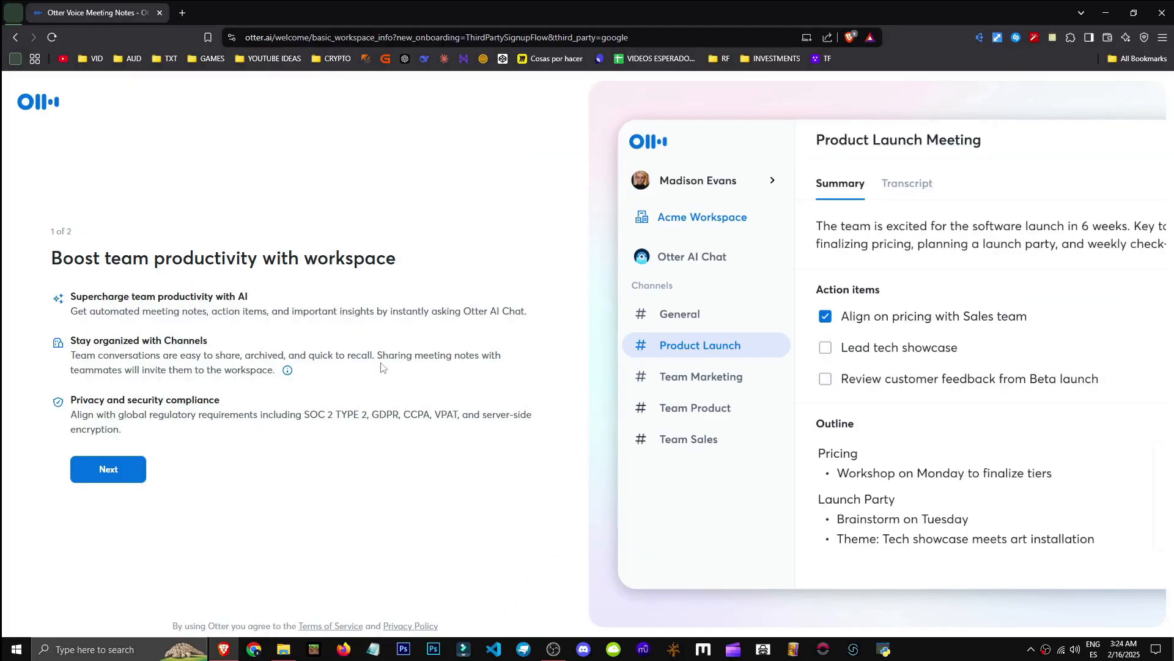
{"action": "left_click", "coordinate": [86, 471]}
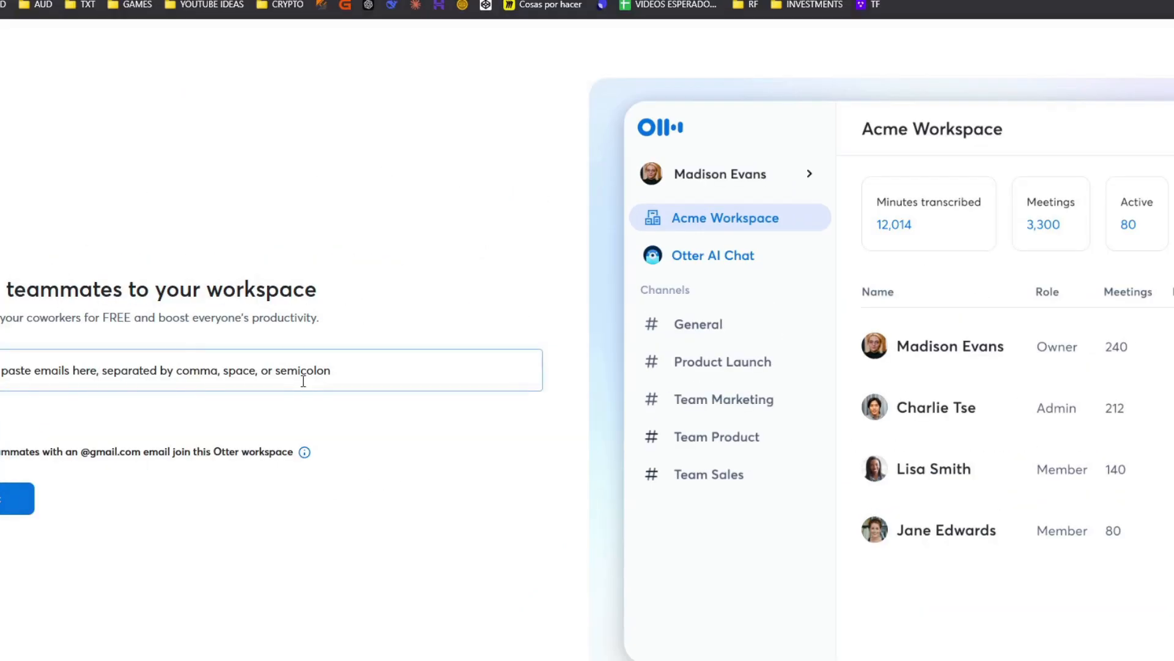
{"action": "left_click", "coordinate": [16, 496]}
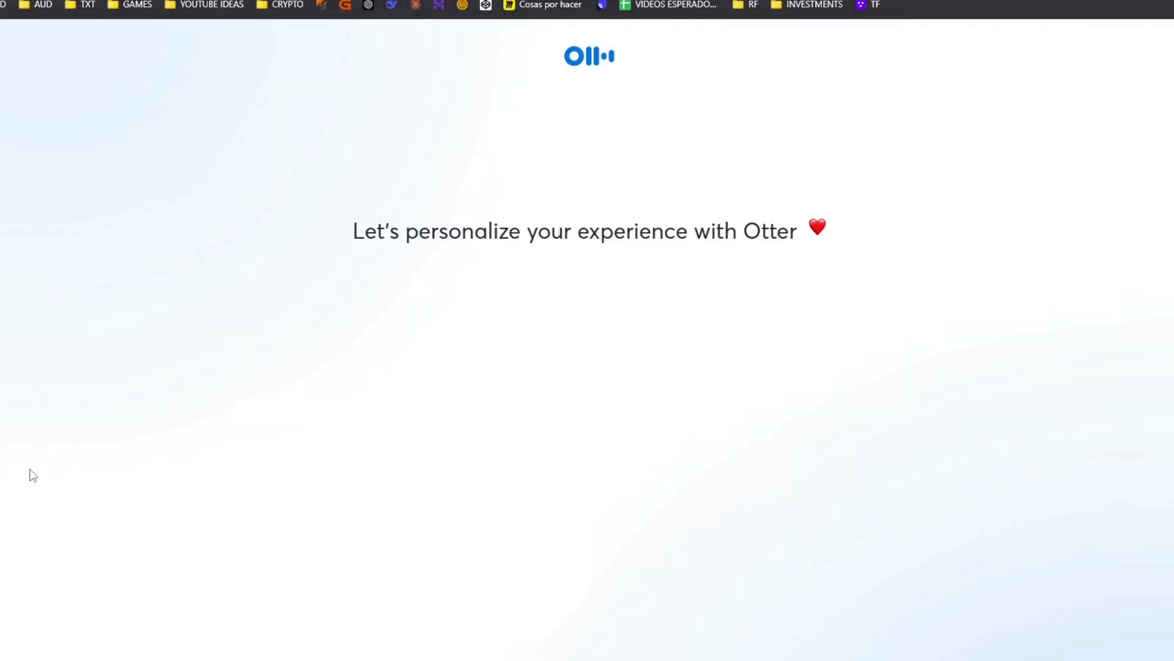
{"action": "left_click", "coordinate": [588, 555]}
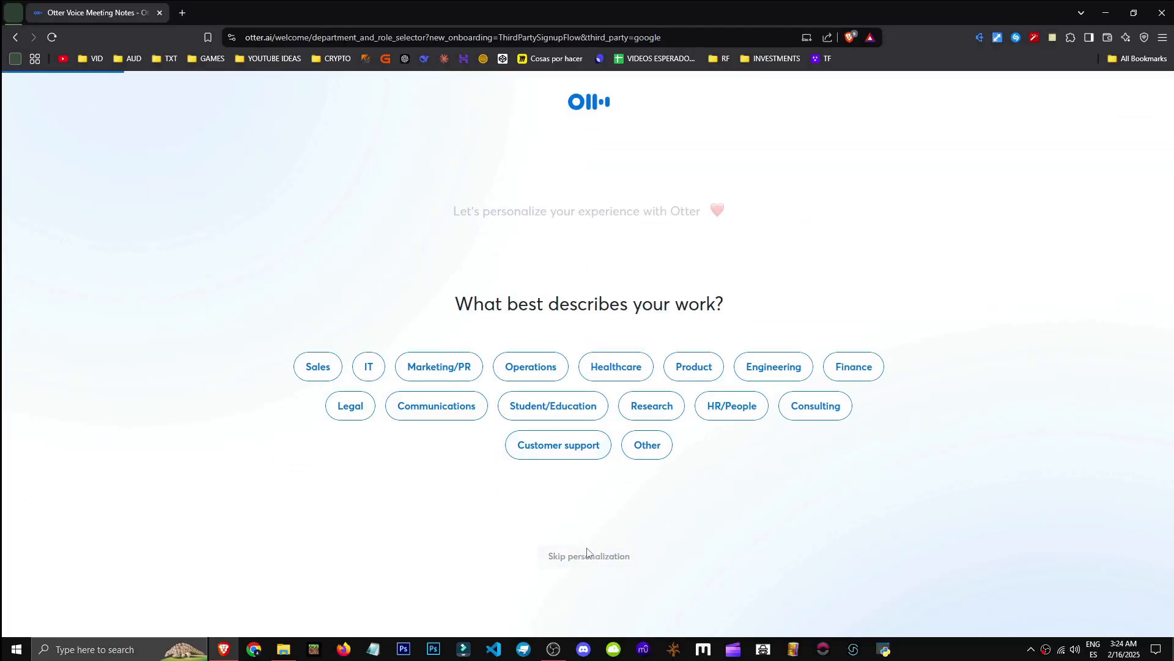
{"action": "left_click", "coordinate": [539, 517]}
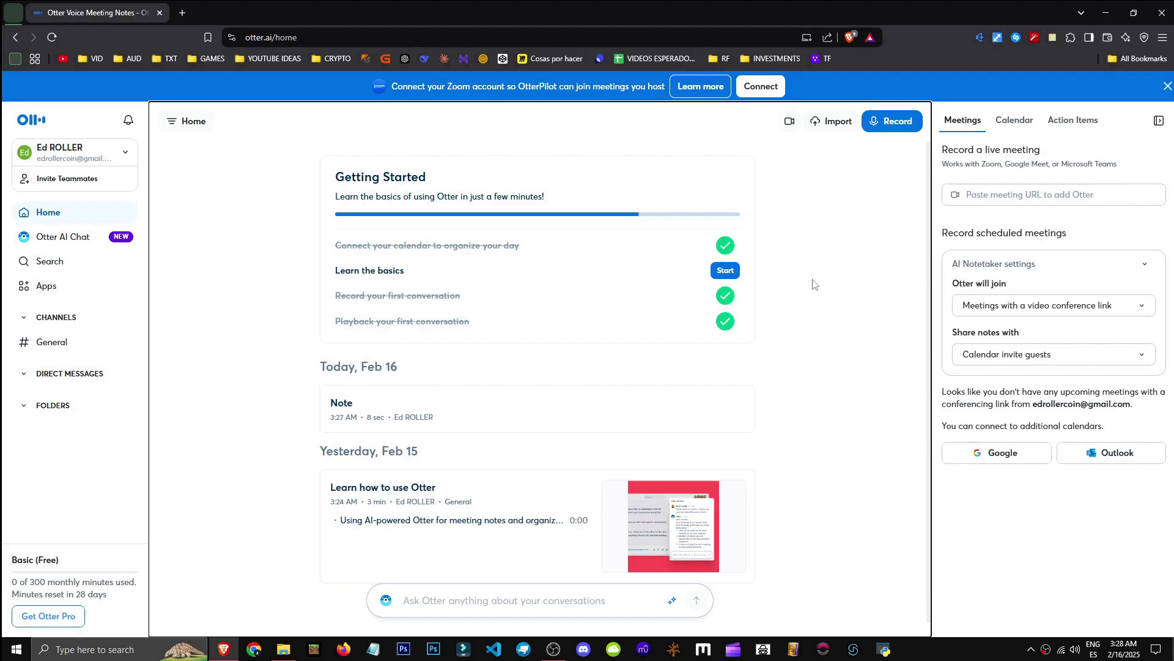
Step: Collapse and reopen the meetings side panel, and put the cursor in the live meeting URL field
{"action": "left_click", "coordinate": [1159, 121]}
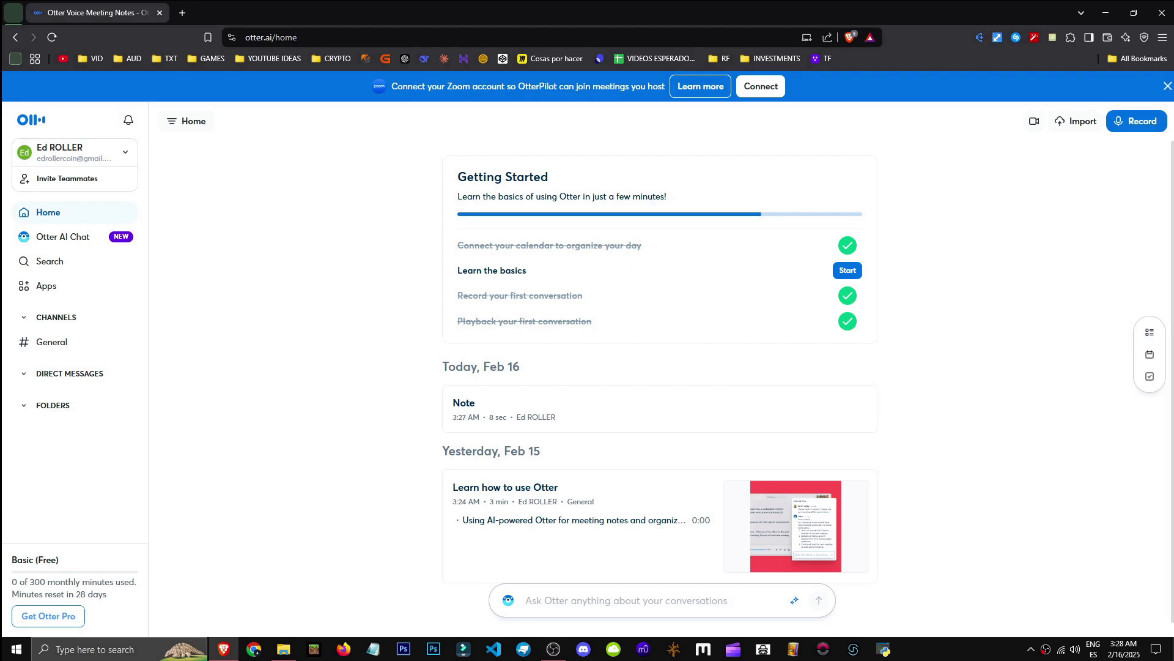
{"action": "left_click", "coordinate": [1150, 332]}
{"action": "left_click_drag", "start_coordinate": [942, 149], "coordinate": [1048, 152]}
{"action": "left_click", "coordinate": [1056, 166]}
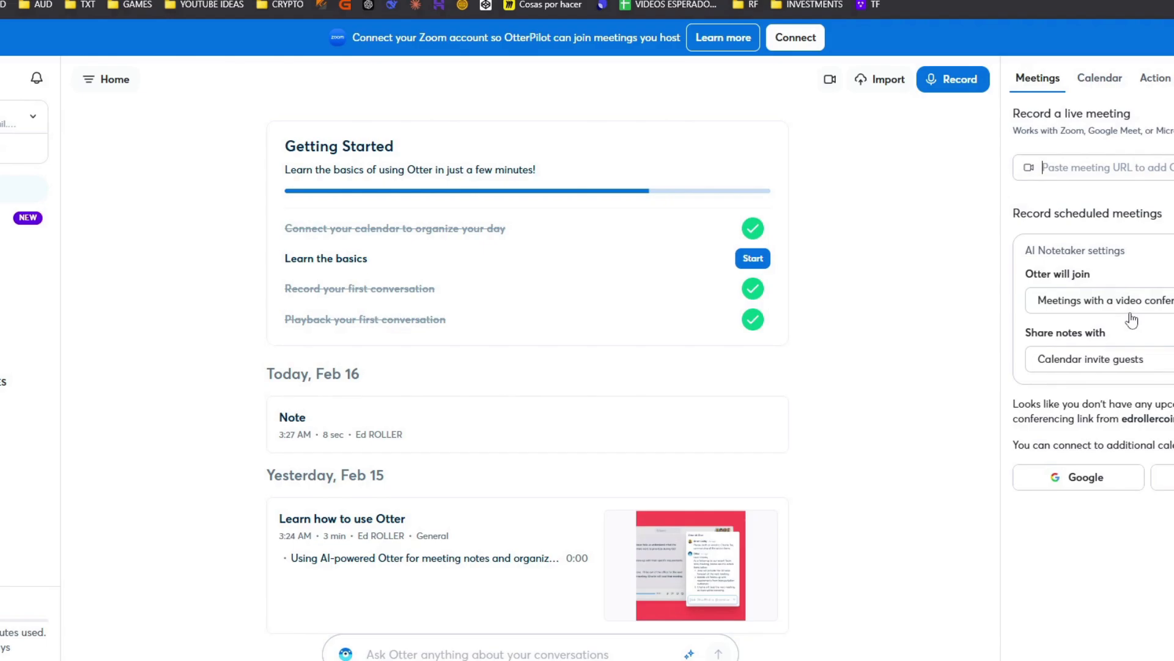
Step: Review the AI Notetaker options for joining meetings and sharing notes, keeping Meetings with a video conference link and Calendar invite guests
{"action": "left_click", "coordinate": [1132, 303]}
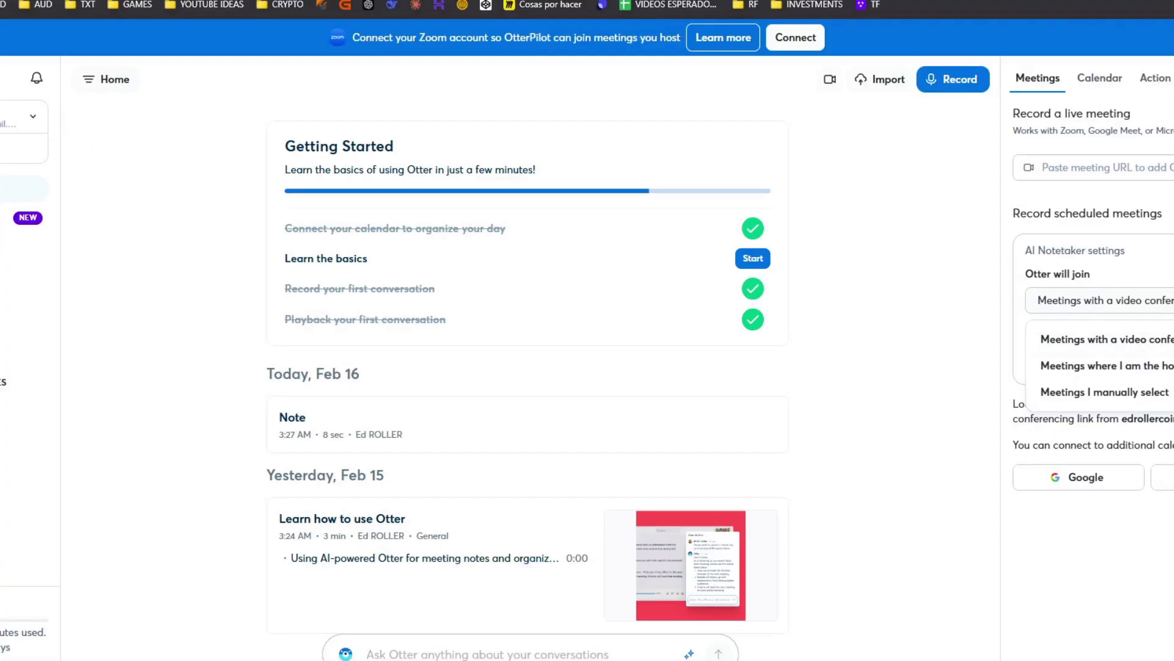
{"action": "left_click", "coordinate": [1098, 337]}
{"action": "left_click", "coordinate": [972, 353]}
{"action": "left_click", "coordinate": [966, 330]}
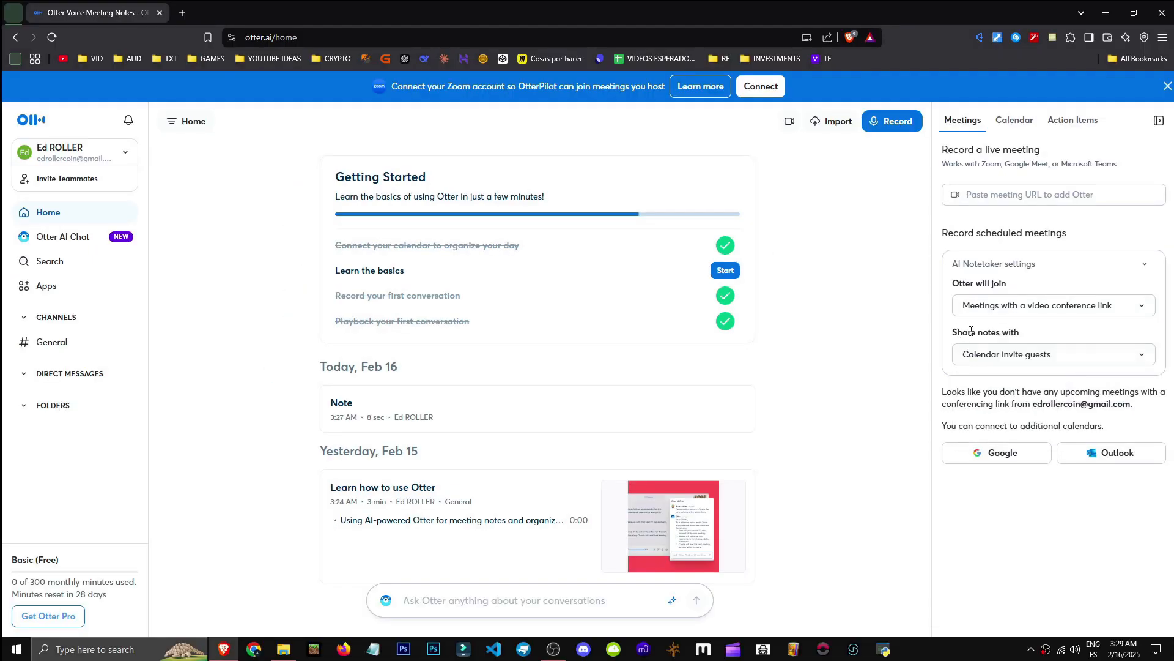
{"action": "left_click", "coordinate": [1031, 364]}
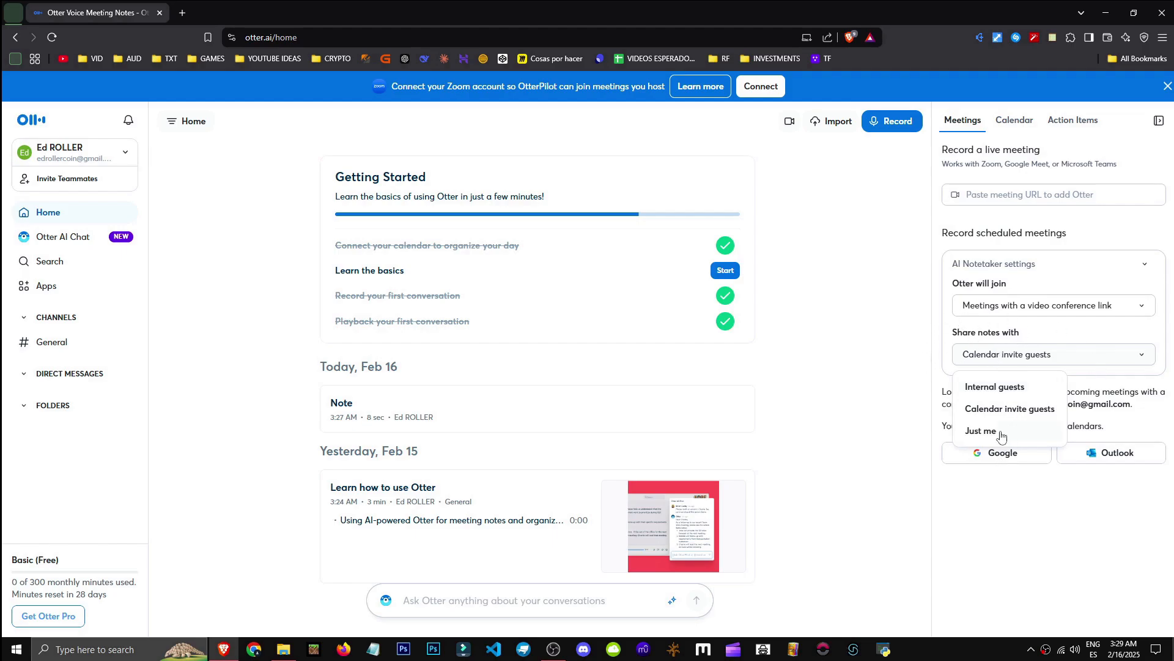
{"action": "left_click_drag", "start_coordinate": [943, 426], "coordinate": [1141, 426]}
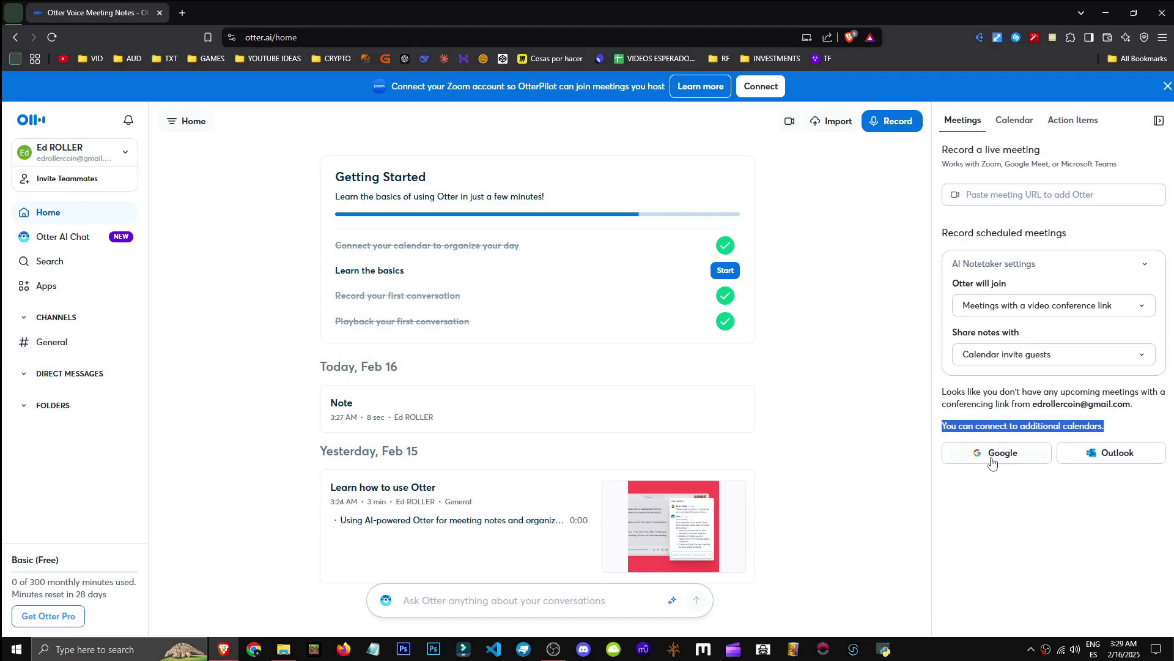
Step: Show the side panel's calendar and select February 17, 2025
{"action": "left_click", "coordinate": [1009, 121]}
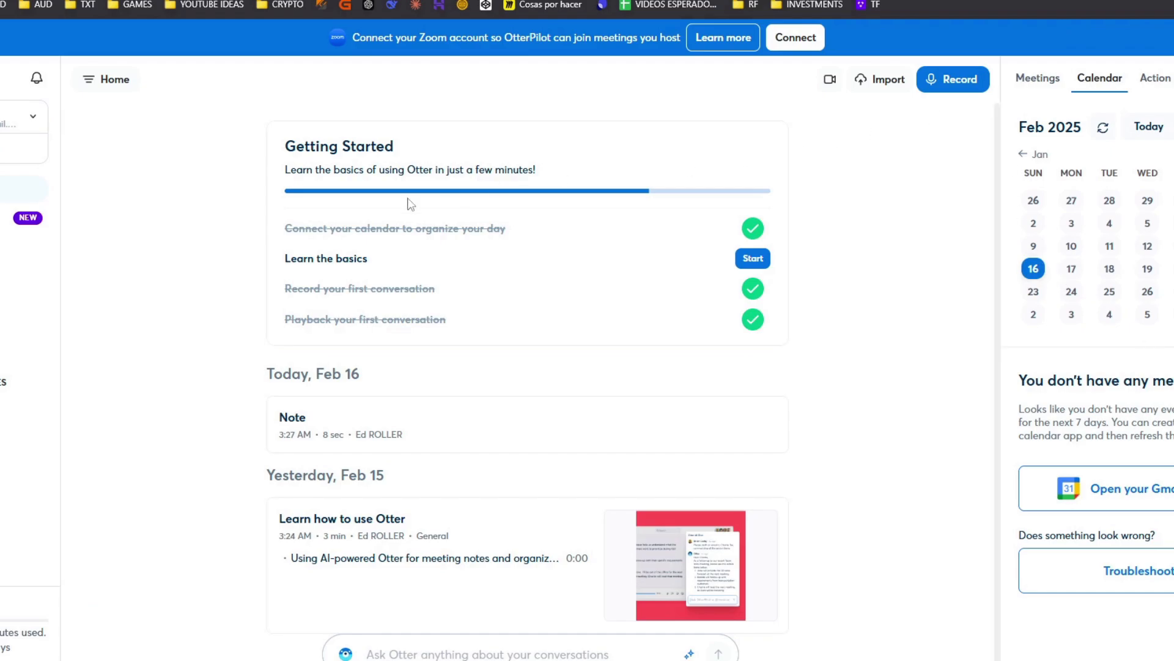
{"action": "left_click", "coordinate": [1071, 269]}
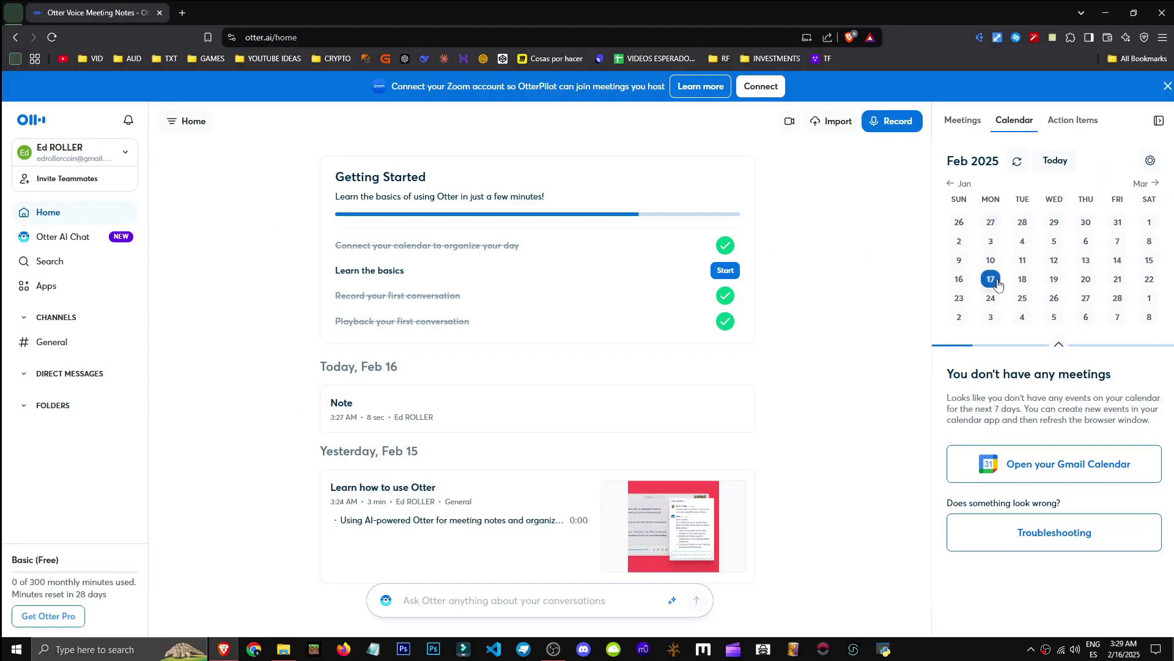
{"action": "right_click", "coordinate": [999, 306]}
{"action": "left_click", "coordinate": [847, 256]}
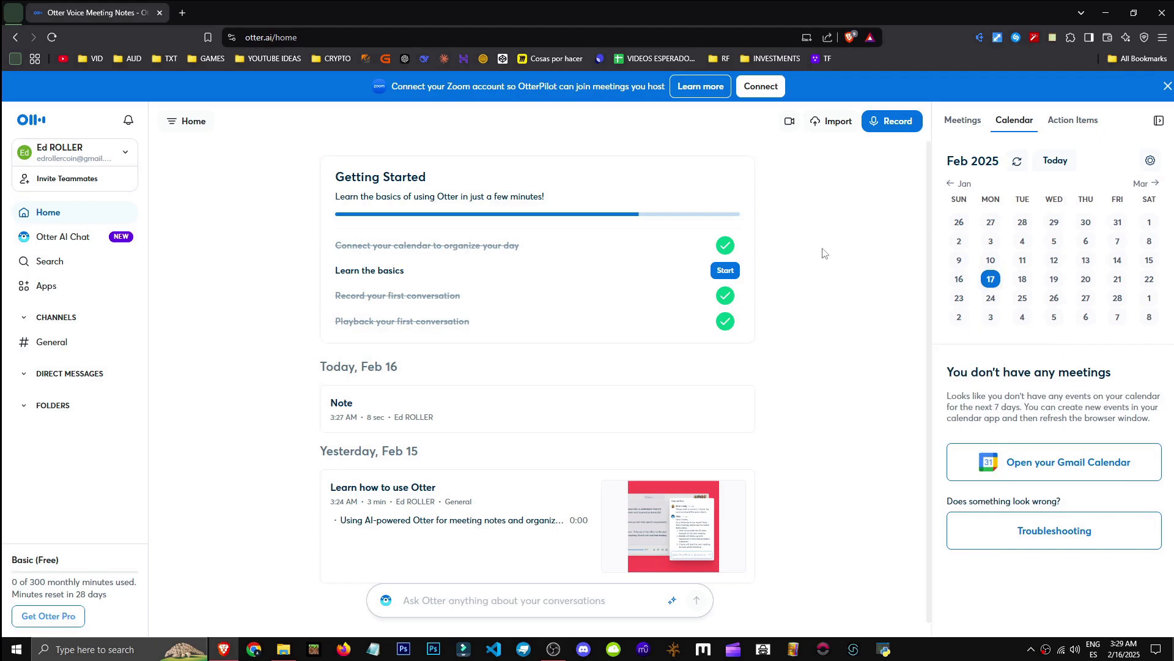
Step: Look through the side panel's action items and calendar views, trying the entry for adding an action item
{"action": "left_click", "coordinate": [1061, 125]}
{"action": "left_click", "coordinate": [1014, 120]}
{"action": "left_click", "coordinate": [1073, 120]}
{"action": "left_click", "coordinate": [979, 154]}
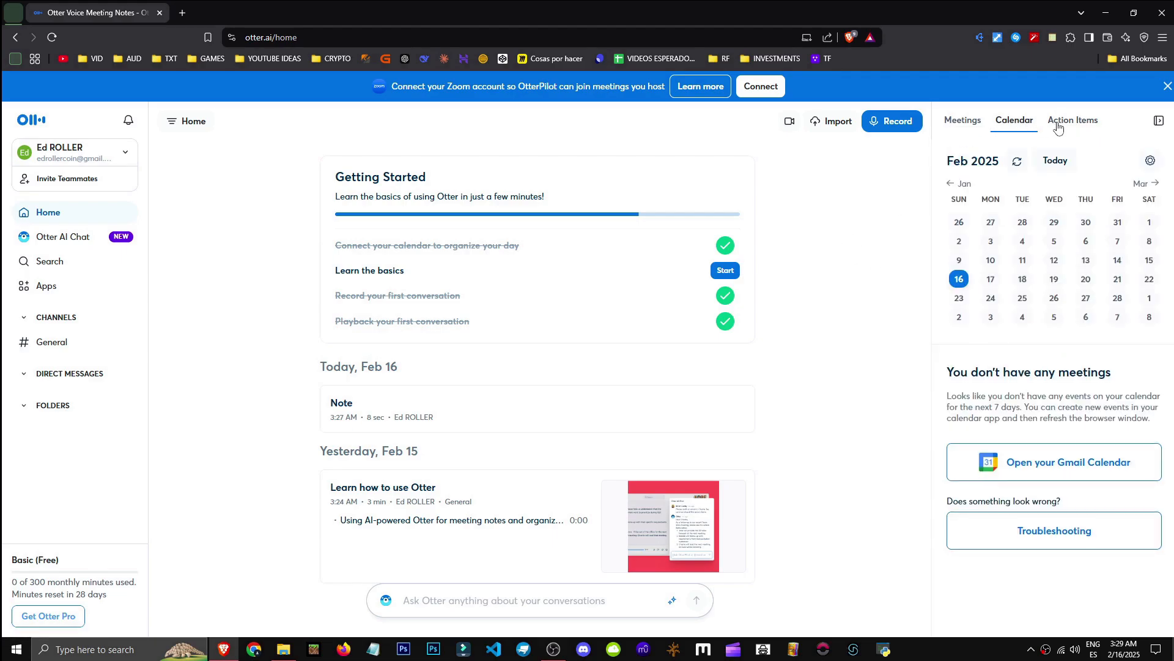
{"action": "left_click", "coordinate": [1040, 162]}
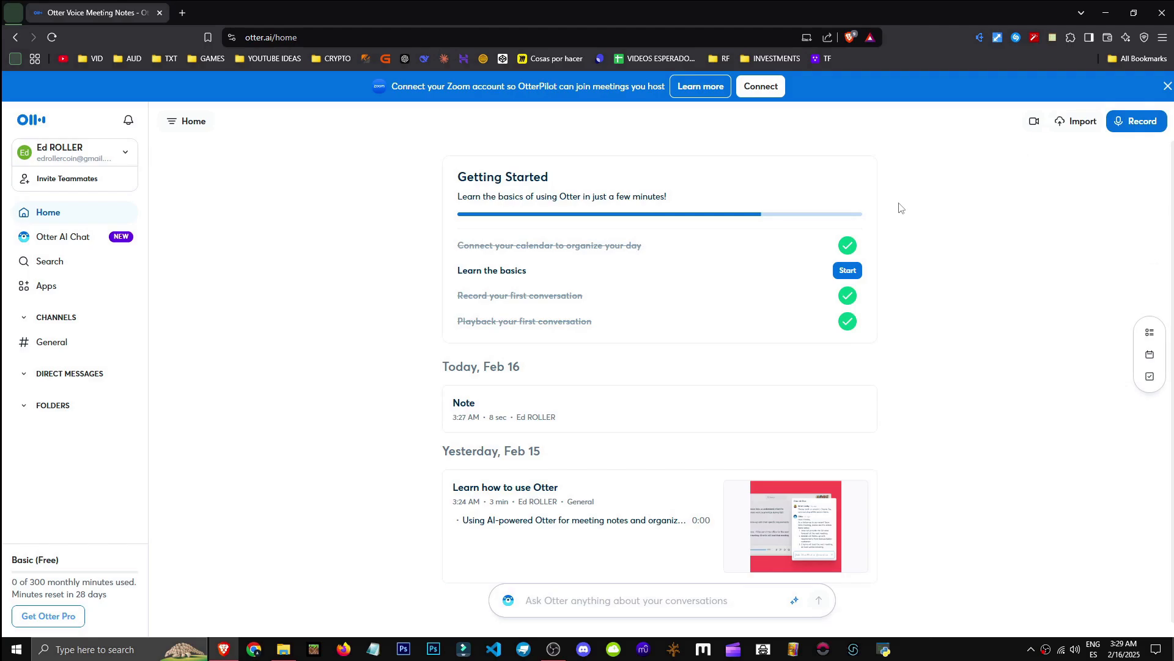
{"action": "left_click", "coordinate": [1151, 333]}
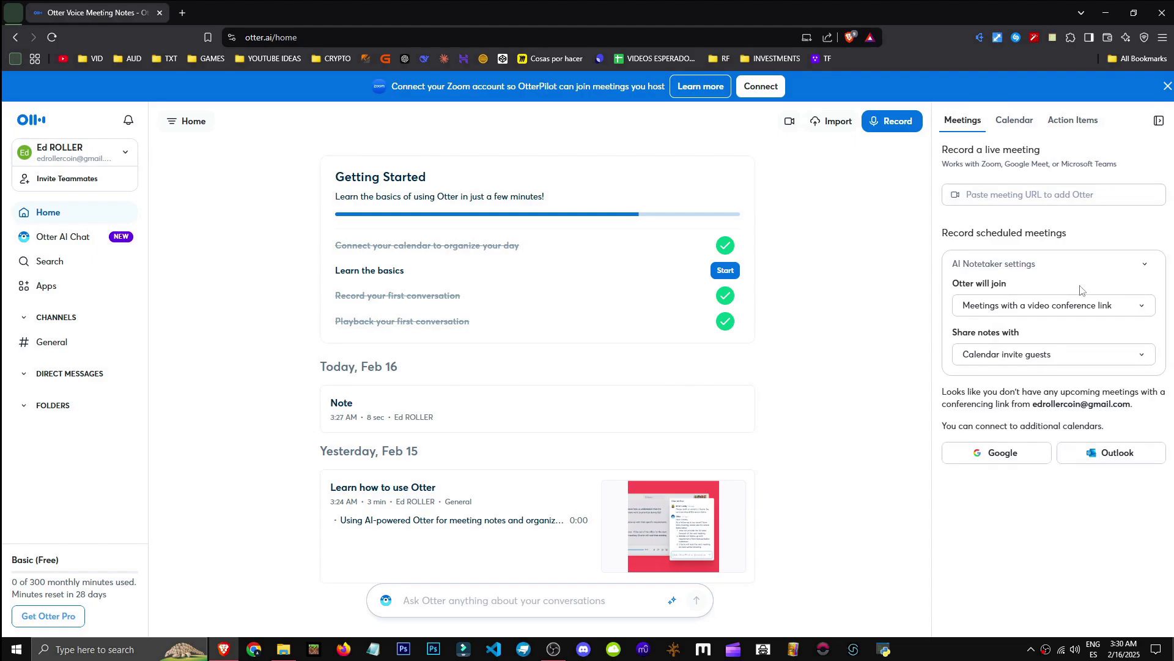
{"action": "left_click", "coordinate": [1014, 124]}
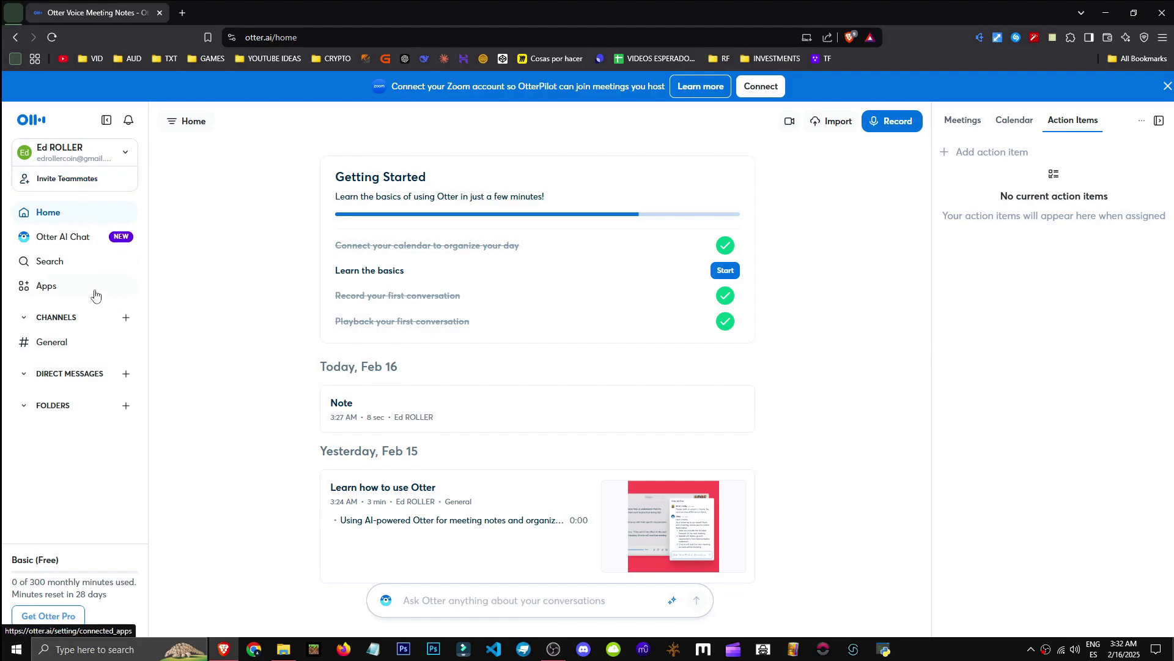
Step: Open the connected apps settings and review the Slack, Salesforce, HubSpot, Zoom and Dropbox integrations
{"action": "left_click", "coordinate": [68, 295]}
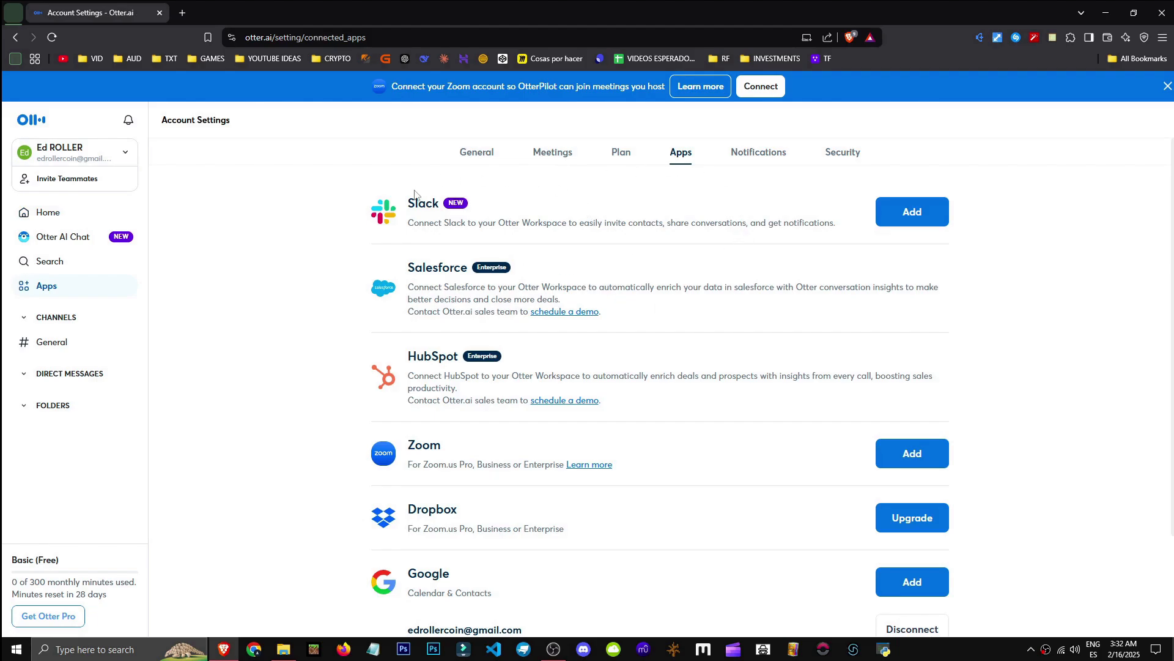
{"action": "left_click_drag", "start_coordinate": [451, 224], "coordinate": [812, 223]}
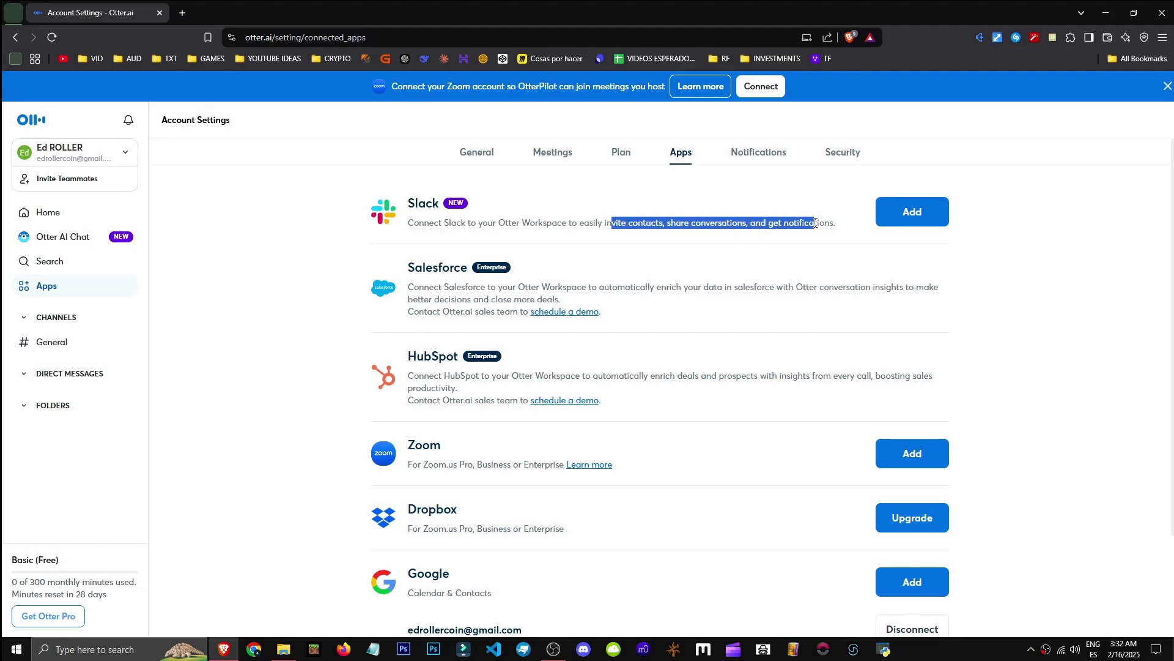
{"action": "left_click_drag", "start_coordinate": [398, 268], "coordinate": [496, 265]}
{"action": "left_click_drag", "start_coordinate": [424, 357], "coordinate": [499, 365]}
{"action": "scroll", "coordinate": [497, 364], "scroll_direction": "down", "scroll_amount": 2}
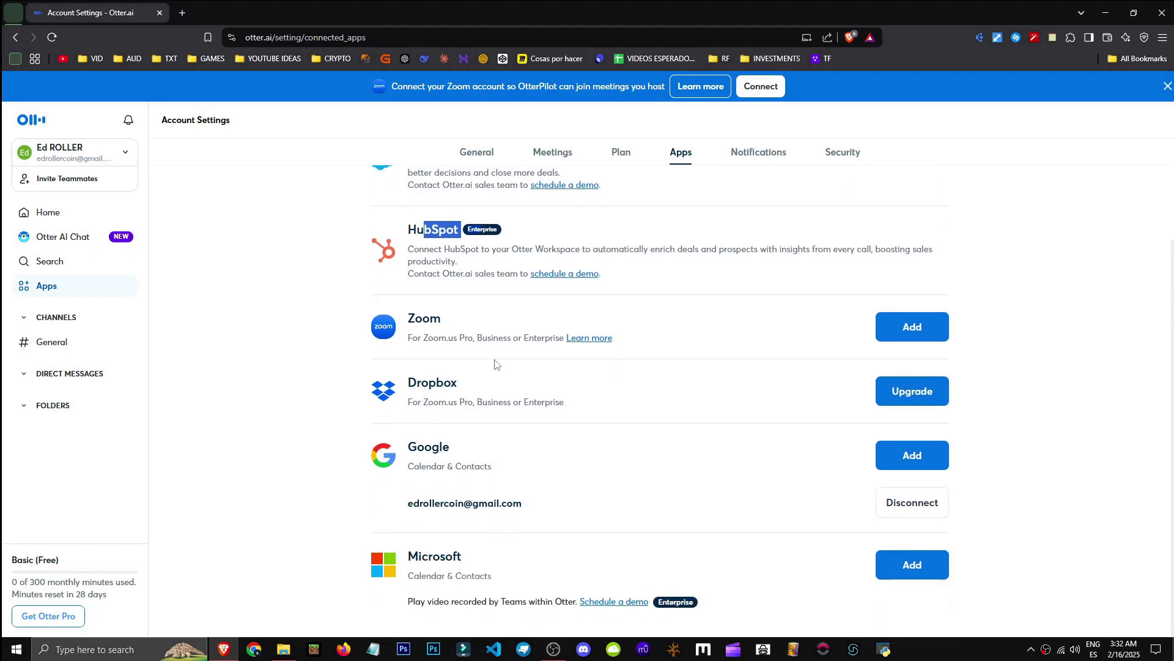
{"action": "left_click_drag", "start_coordinate": [408, 320], "coordinate": [456, 322]}
{"action": "left_click_drag", "start_coordinate": [420, 384], "coordinate": [474, 387]}
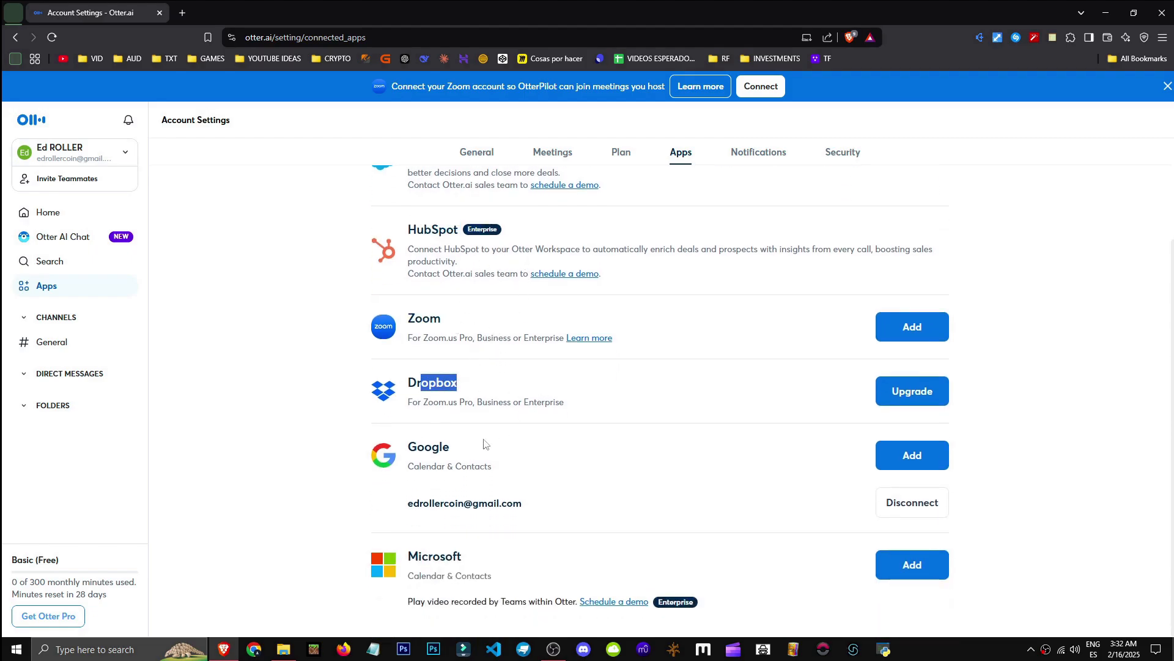
Step: Review the Google and Microsoft calendar and contacts integrations in the connected apps list
{"action": "left_click_drag", "start_coordinate": [432, 467], "coordinate": [519, 464]}
{"action": "left_click_drag", "start_coordinate": [420, 556], "coordinate": [571, 553]}
{"action": "scroll", "coordinate": [707, 562], "scroll_direction": "up", "scroll_amount": 2}
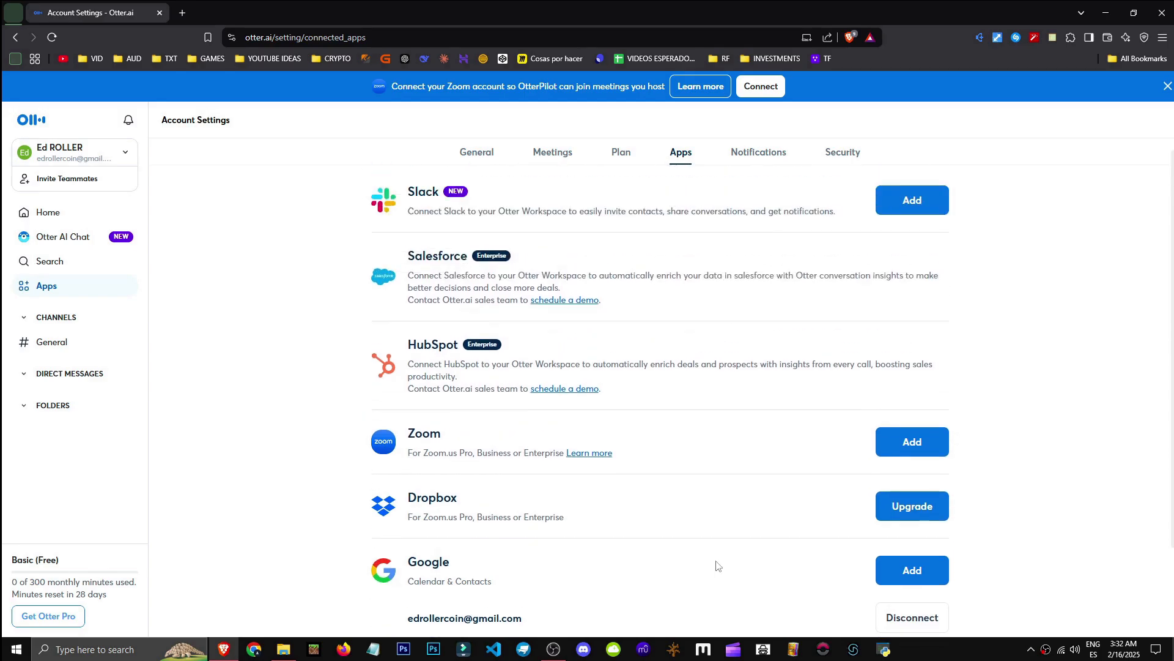
Step: Review the account's notification categories, from My Conversations through Offers & Discounts
{"action": "left_click", "coordinate": [758, 151]}
{"action": "scroll", "coordinate": [738, 335], "scroll_direction": "down", "scroll_amount": 4}
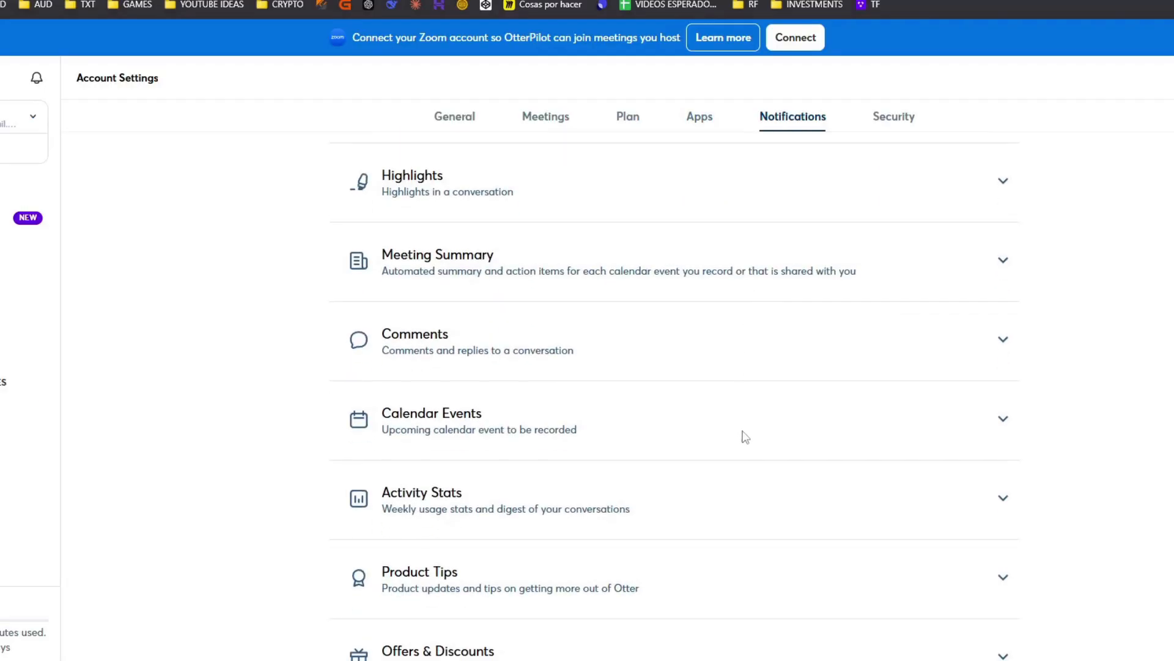
{"action": "scroll", "coordinate": [716, 419], "scroll_direction": "up", "scroll_amount": 4}
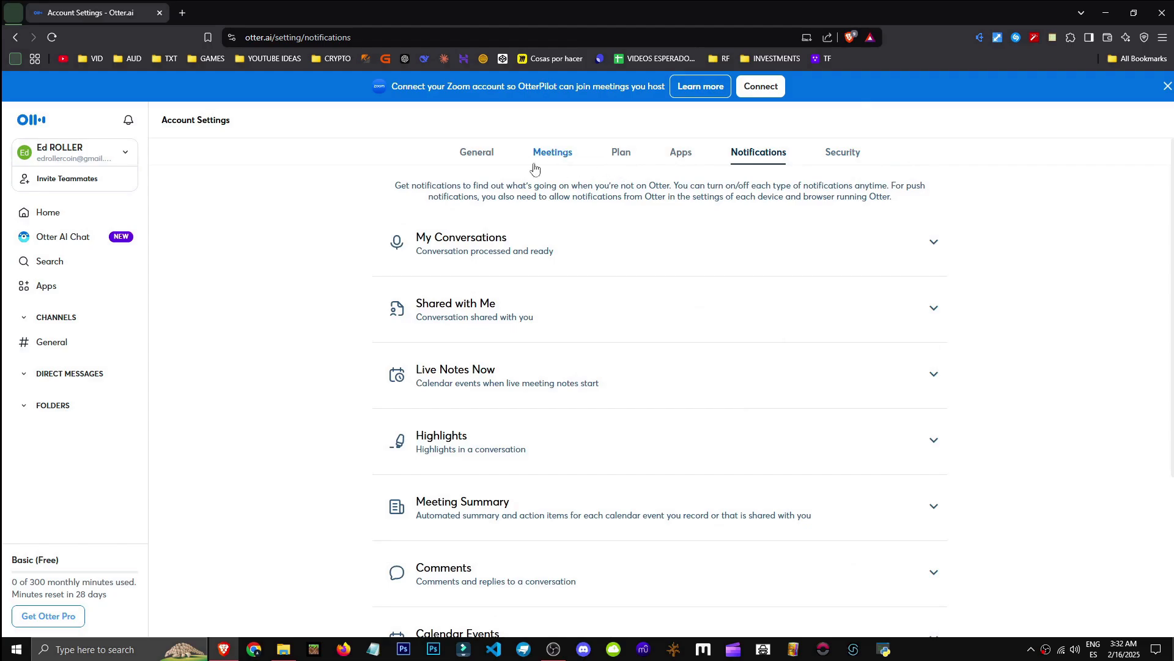
Step: Return to the home page, look over the channels and direct messages, and create a folder named TEST
{"action": "left_click", "coordinate": [69, 213]}
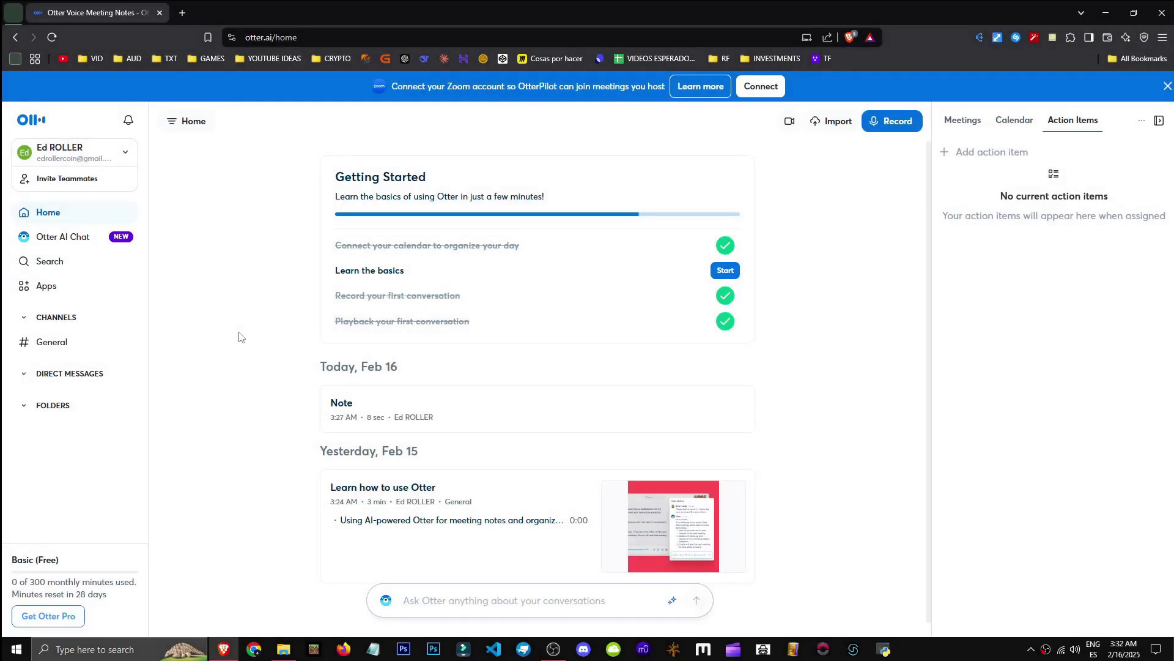
{"action": "left_click", "coordinate": [64, 341]}
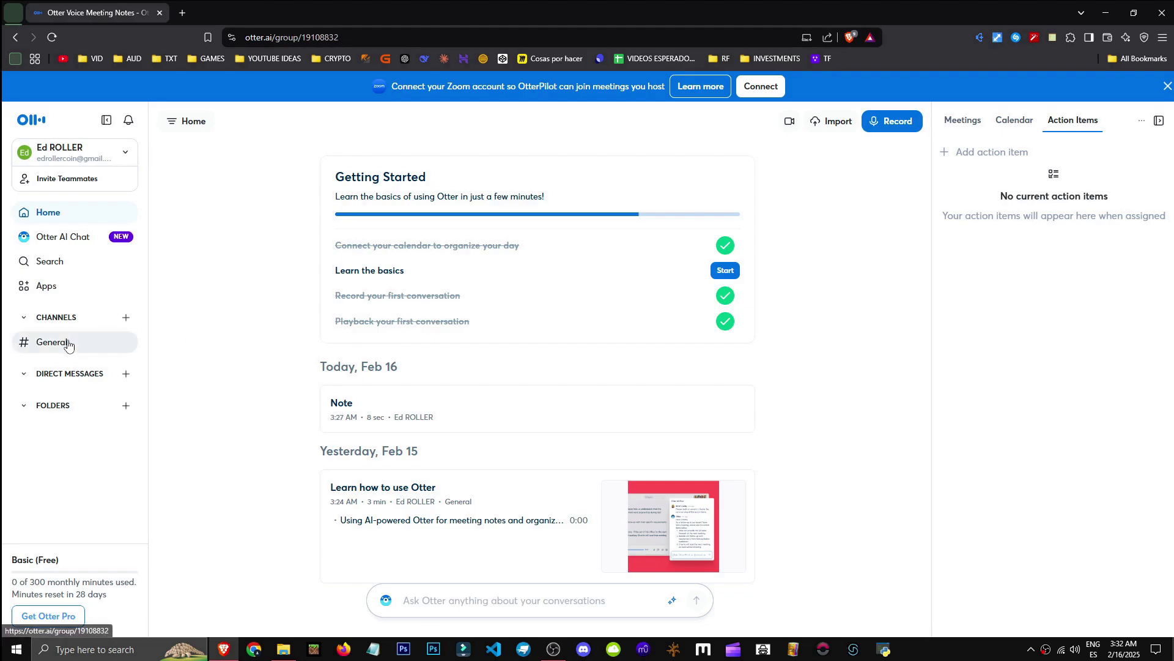
{"action": "left_click", "coordinate": [69, 373]}
{"action": "left_click", "coordinate": [34, 420]}
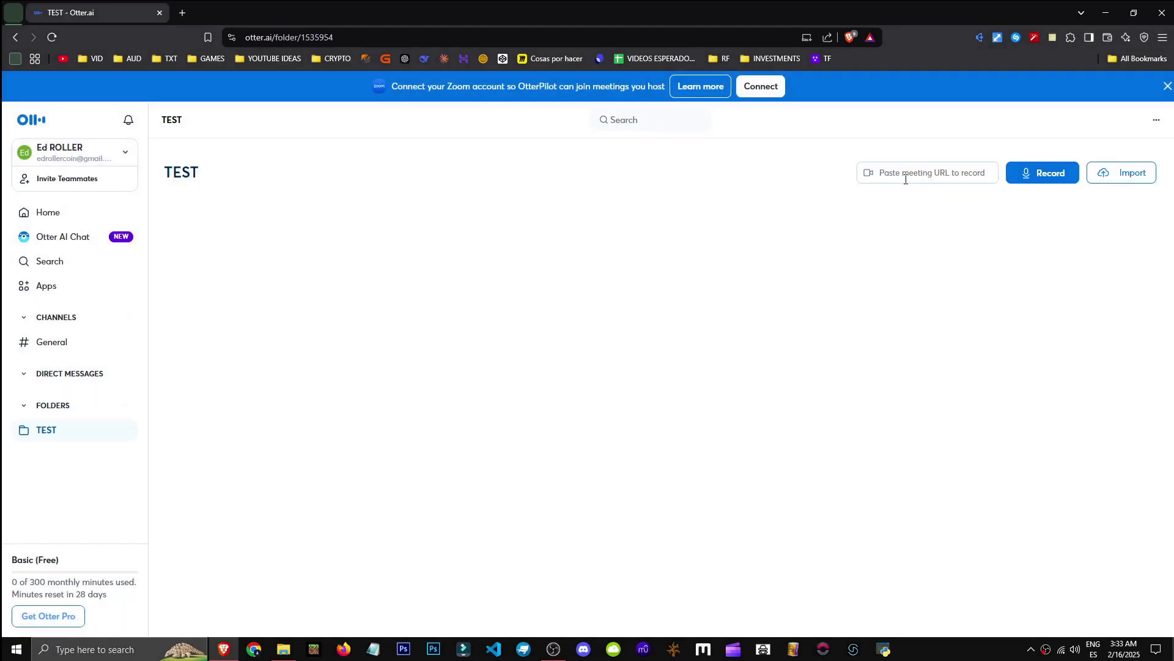
Step: Allow Google Meet to use automatic picture-in-picture on every visit and copy the meeting's joining link
{"action": "left_click", "coordinate": [906, 177]}
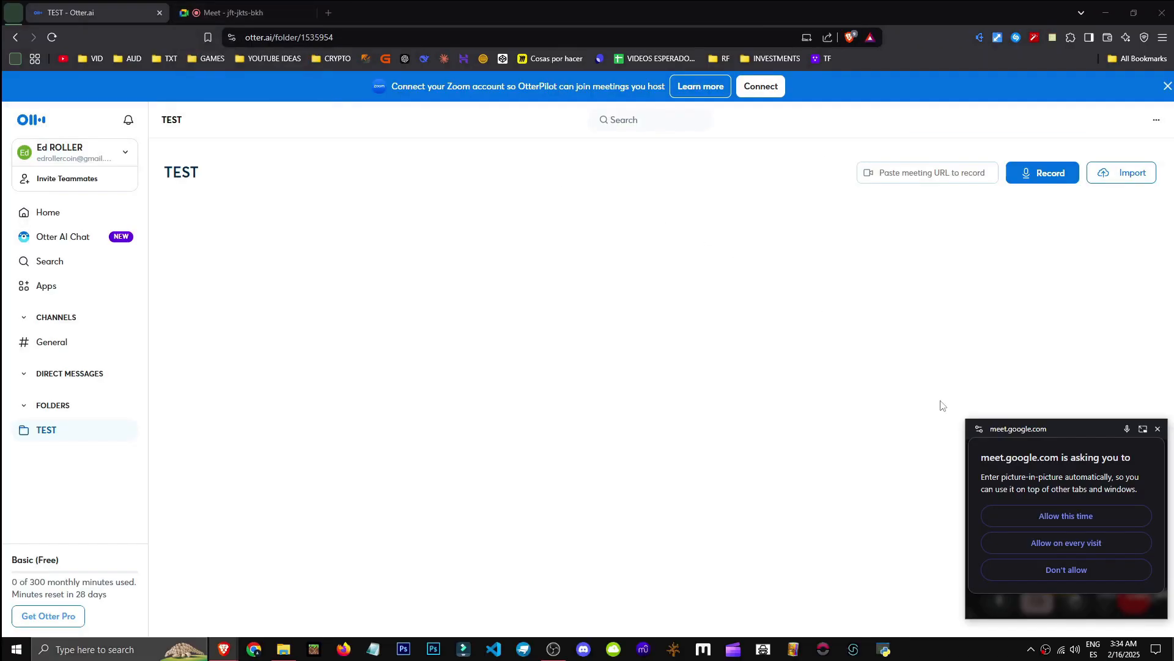
{"action": "left_click_drag", "start_coordinate": [1042, 442], "coordinate": [913, 168]}
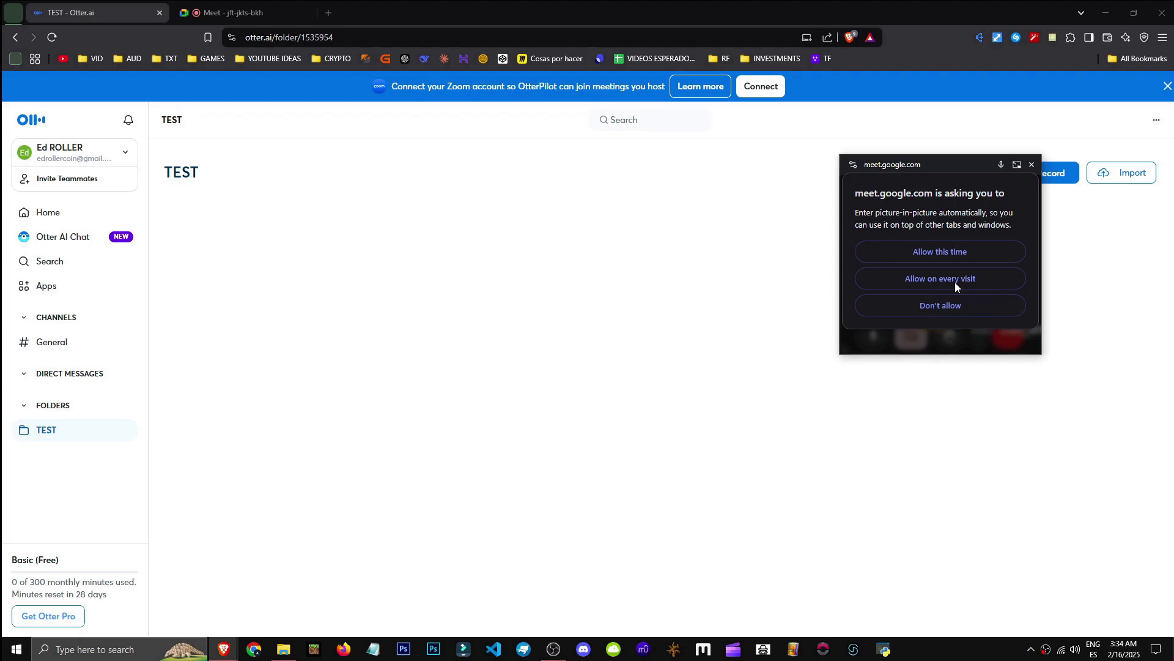
{"action": "left_click", "coordinate": [956, 282]}
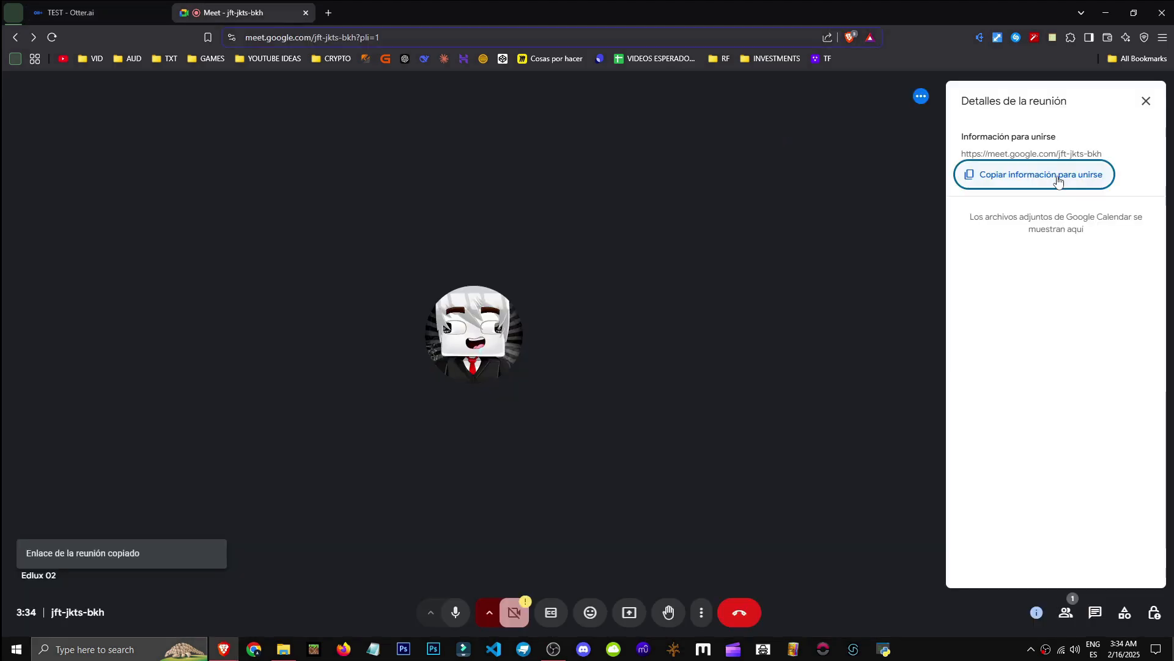
{"action": "left_click", "coordinate": [372, 38]}
{"action": "left_click", "coordinate": [1031, 174]}
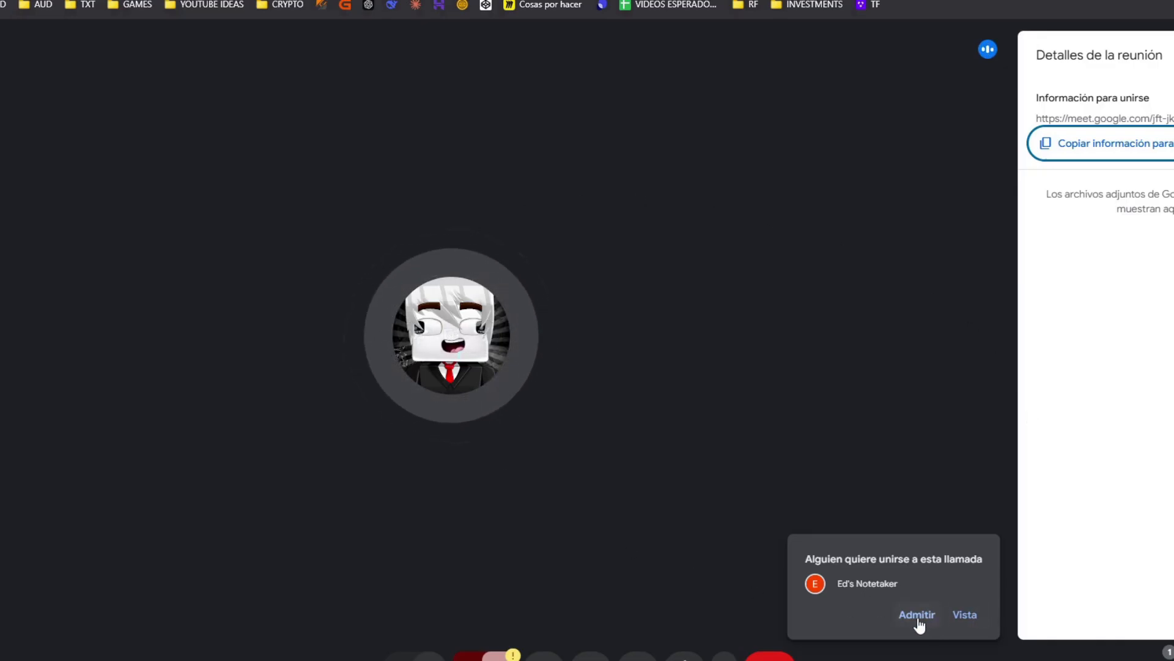
Step: Admit the waiting AI notetaker to the Google Meet call
{"action": "left_click", "coordinate": [884, 585]}
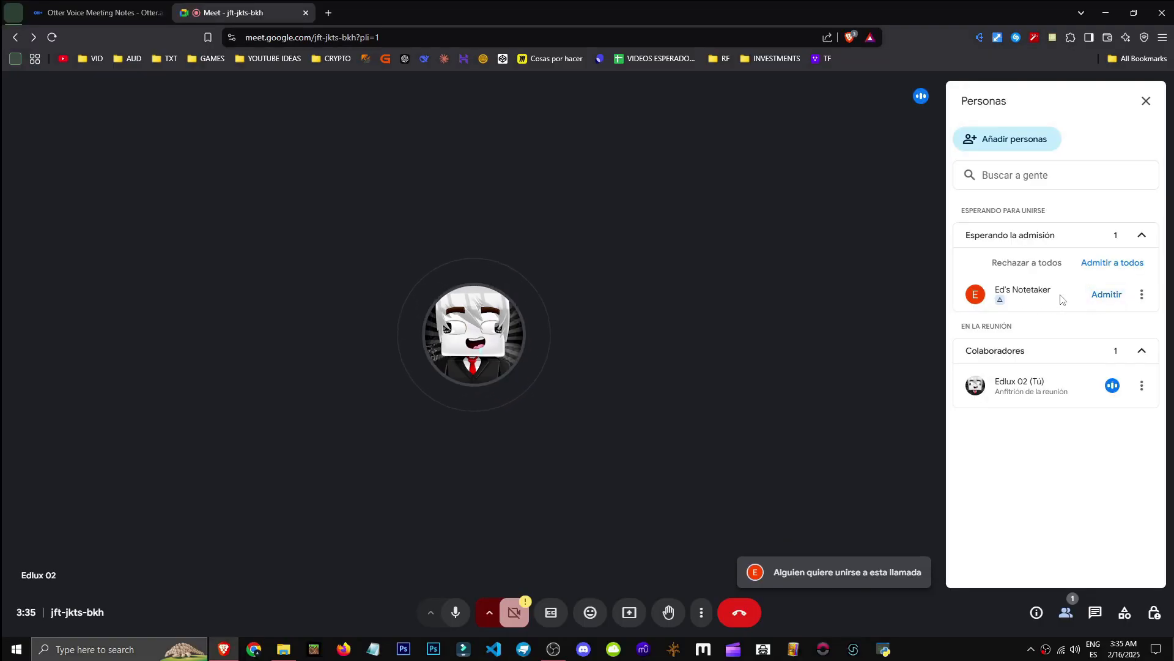
{"action": "left_click", "coordinate": [1106, 295]}
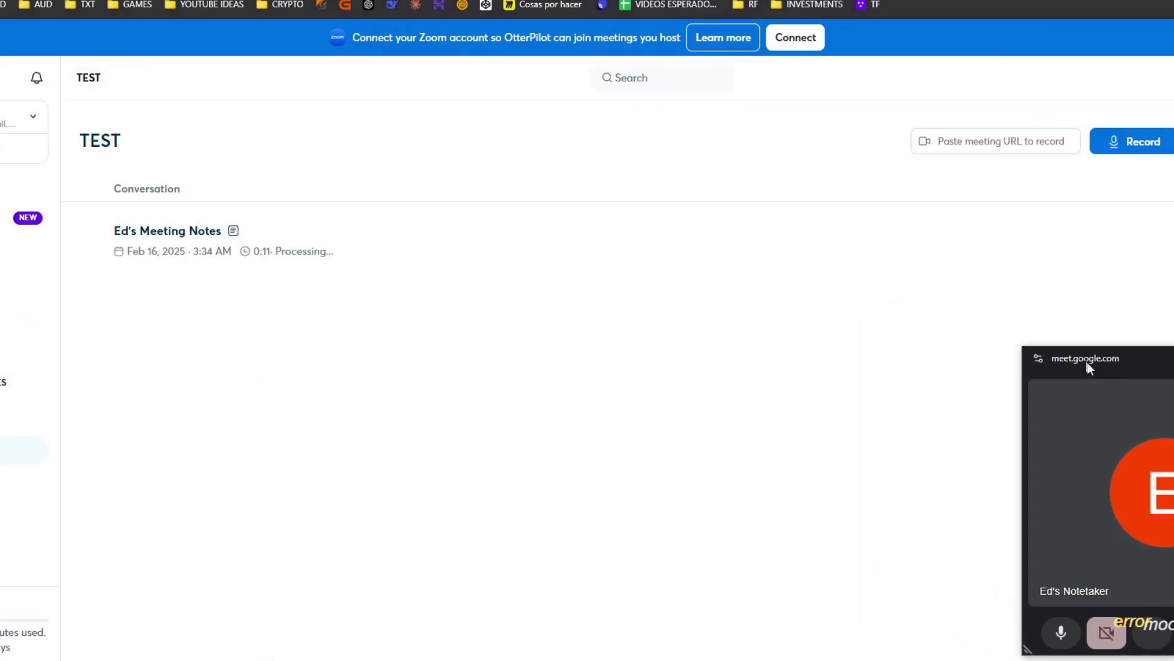
Step: Check the processing meeting notes in the TEST folder and paste the Google Meet link as the meeting URL to record
{"action": "left_click_drag", "start_coordinate": [1088, 365], "coordinate": [1121, 422]}
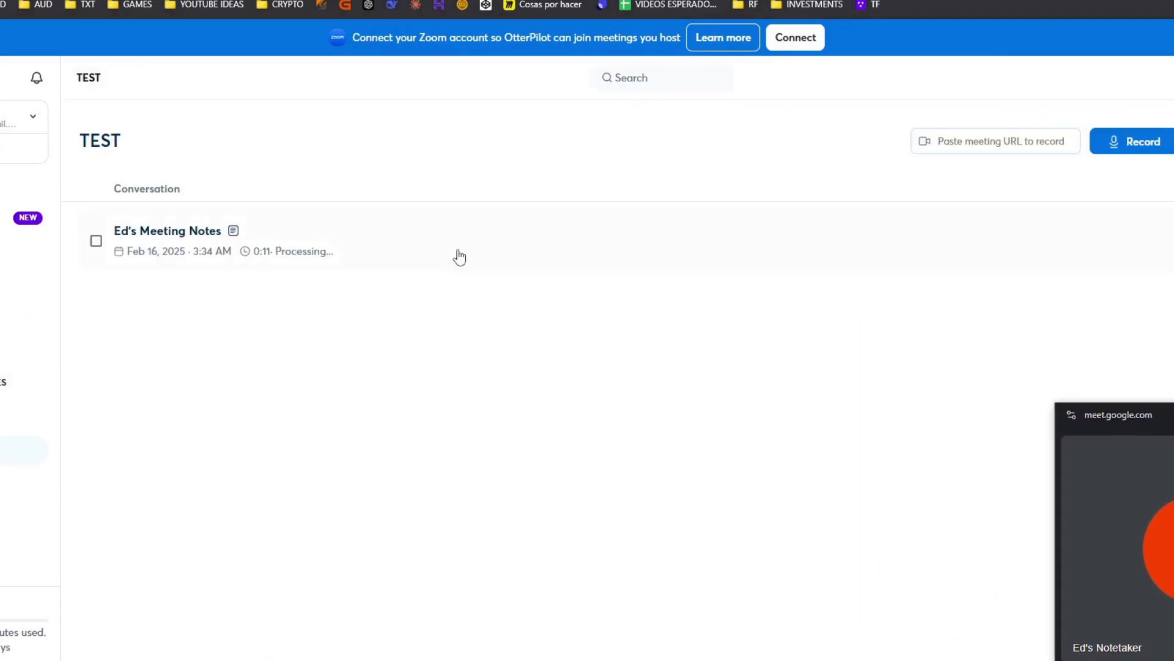
{"action": "left_click", "coordinate": [349, 251]}
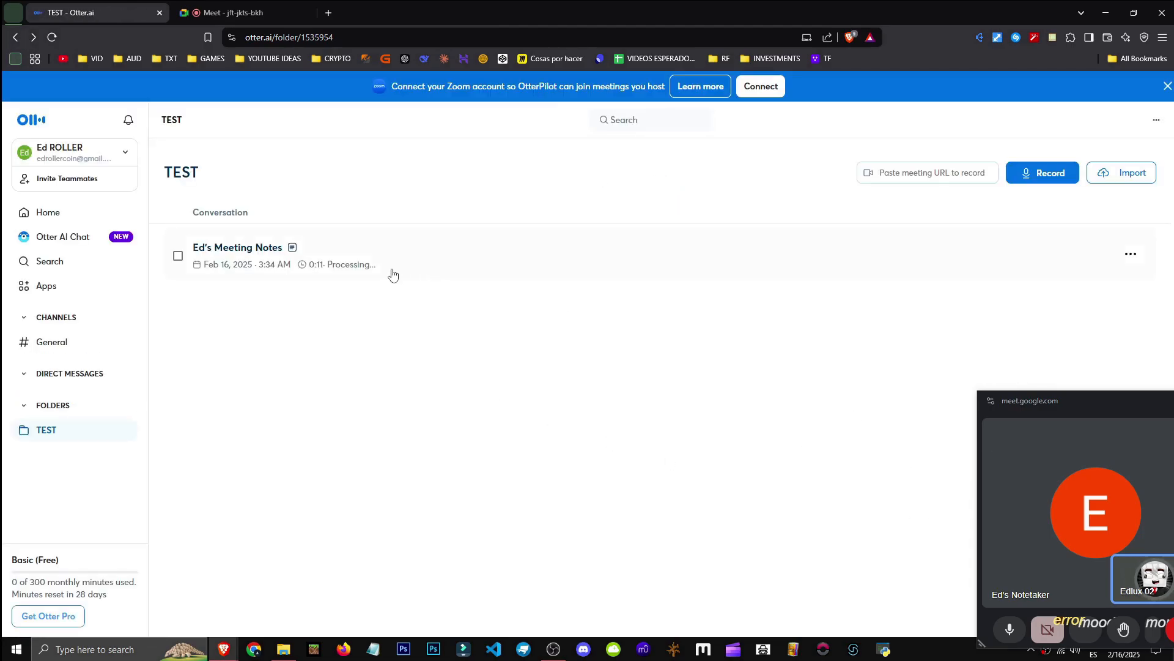
{"action": "left_click", "coordinate": [957, 176]}
{"action": "key", "text": "ctrl+v"}
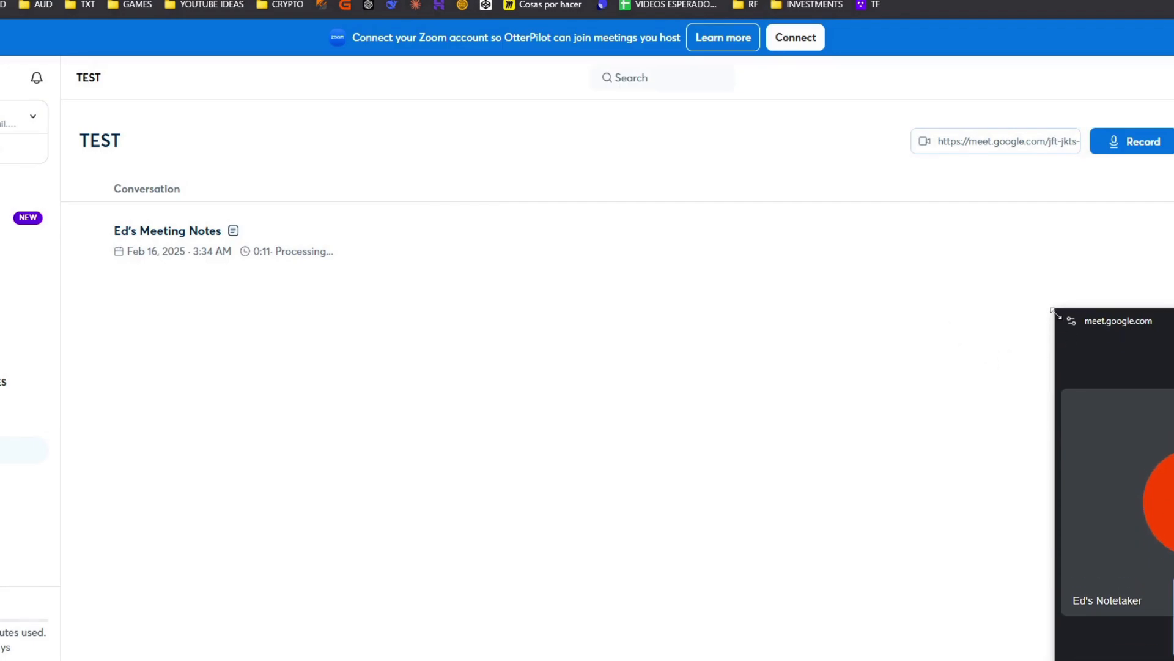
Step: Shrink the floating Google Meet window and move it clear of the meeting URL and recording controls
{"action": "left_click_drag", "start_coordinate": [1057, 314], "coordinate": [1032, 310]}
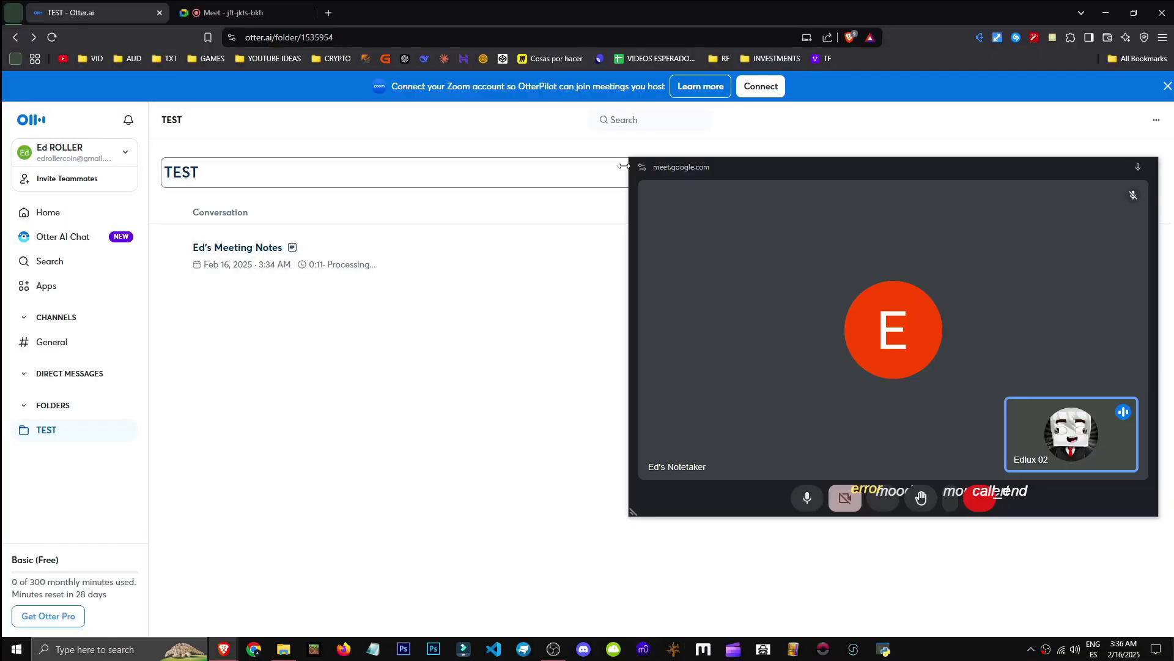
{"action": "left_click_drag", "start_coordinate": [629, 161], "coordinate": [1019, 394]}
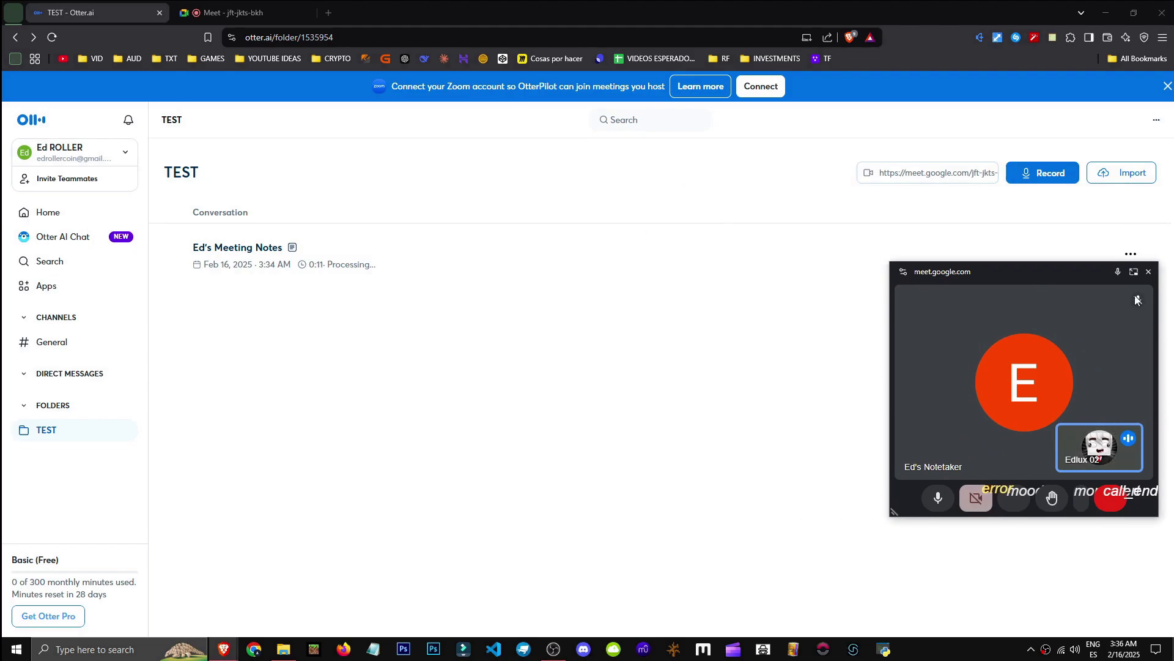
{"action": "left_click_drag", "start_coordinate": [1036, 270], "coordinate": [707, 393]}
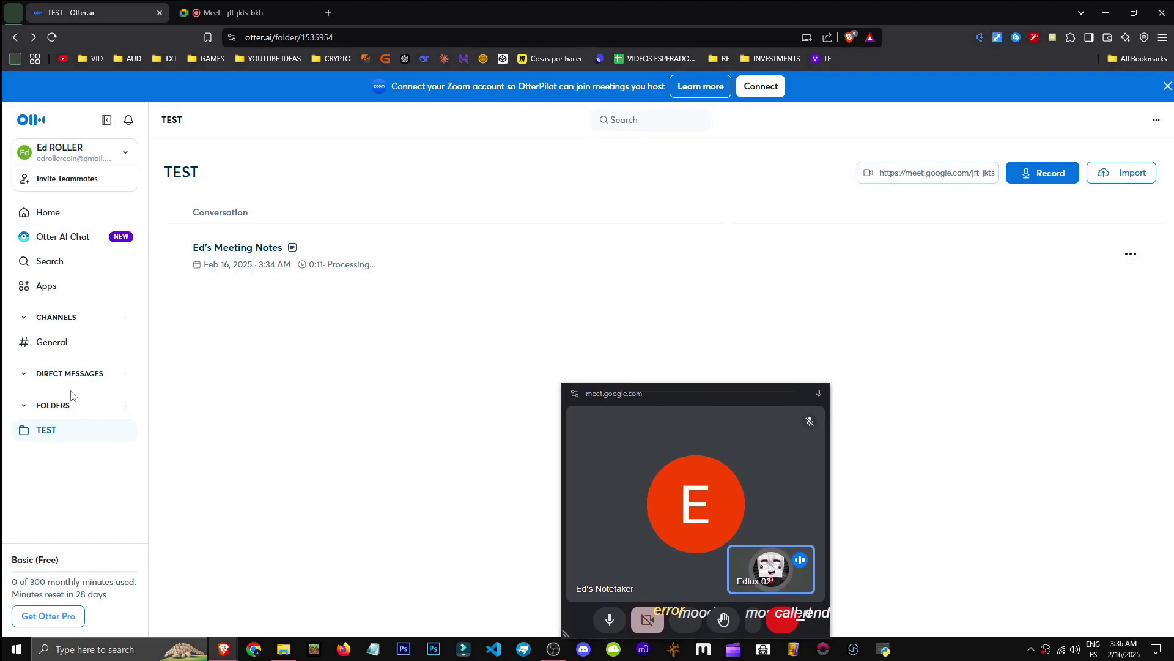
Step: Glance at the connected apps and search, then reopen the TEST folder and open its meeting notes
{"action": "left_click", "coordinate": [48, 286]}
{"action": "left_click", "coordinate": [50, 261]}
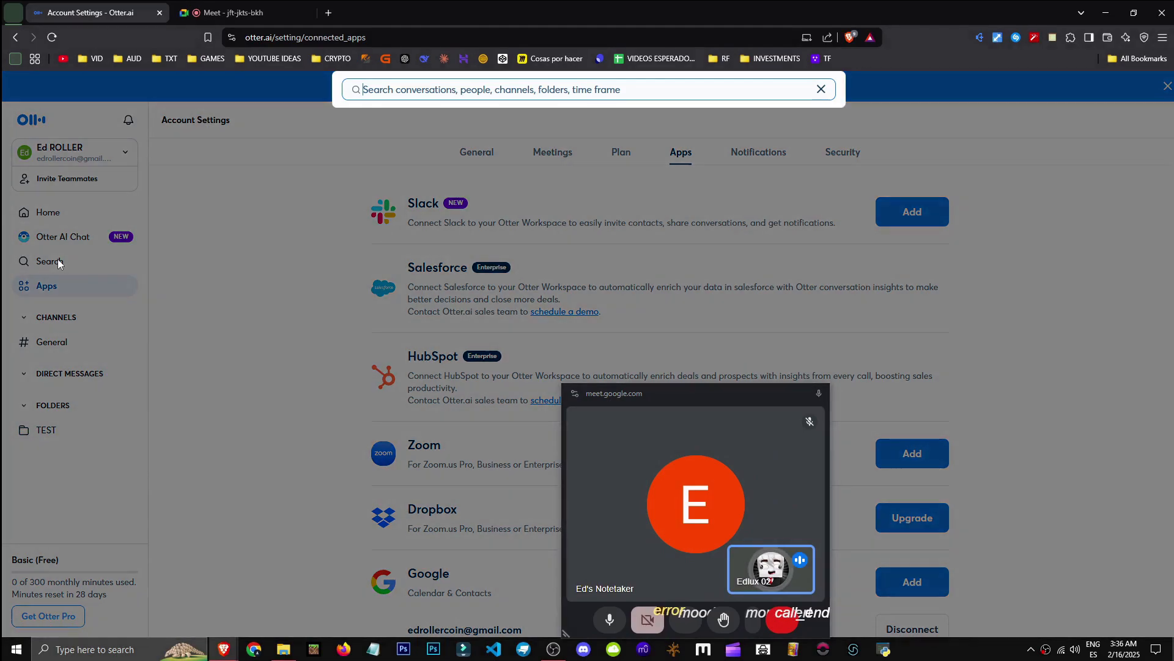
{"action": "left_click", "coordinate": [196, 304]}
{"action": "left_click", "coordinate": [46, 430]}
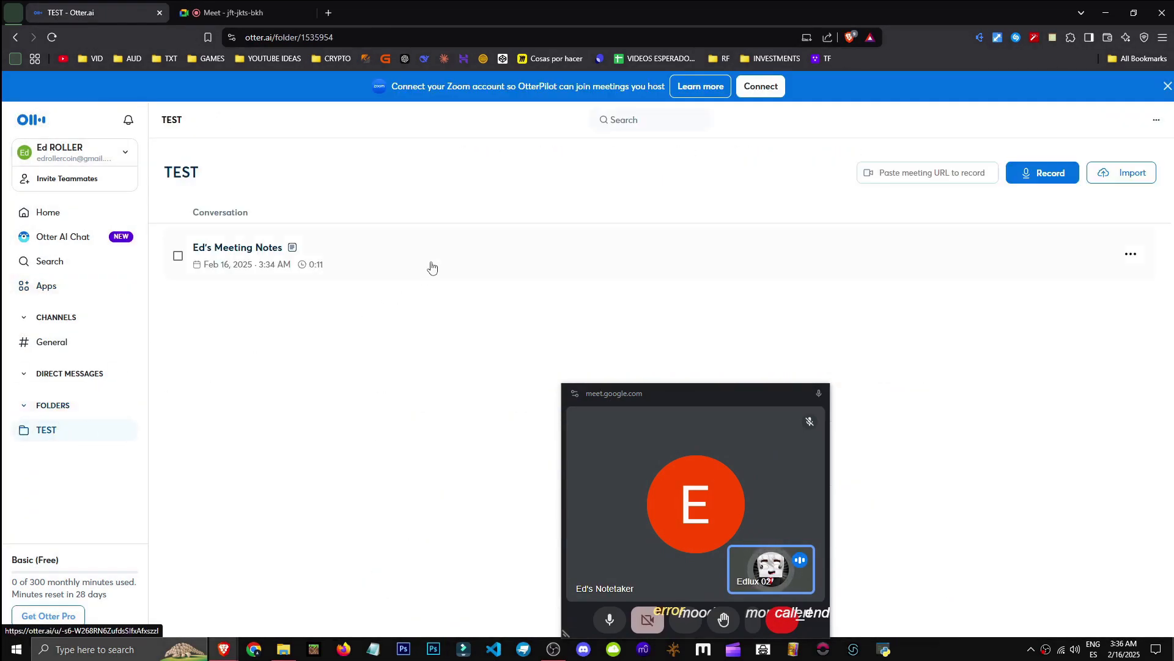
{"action": "left_click", "coordinate": [432, 267]}
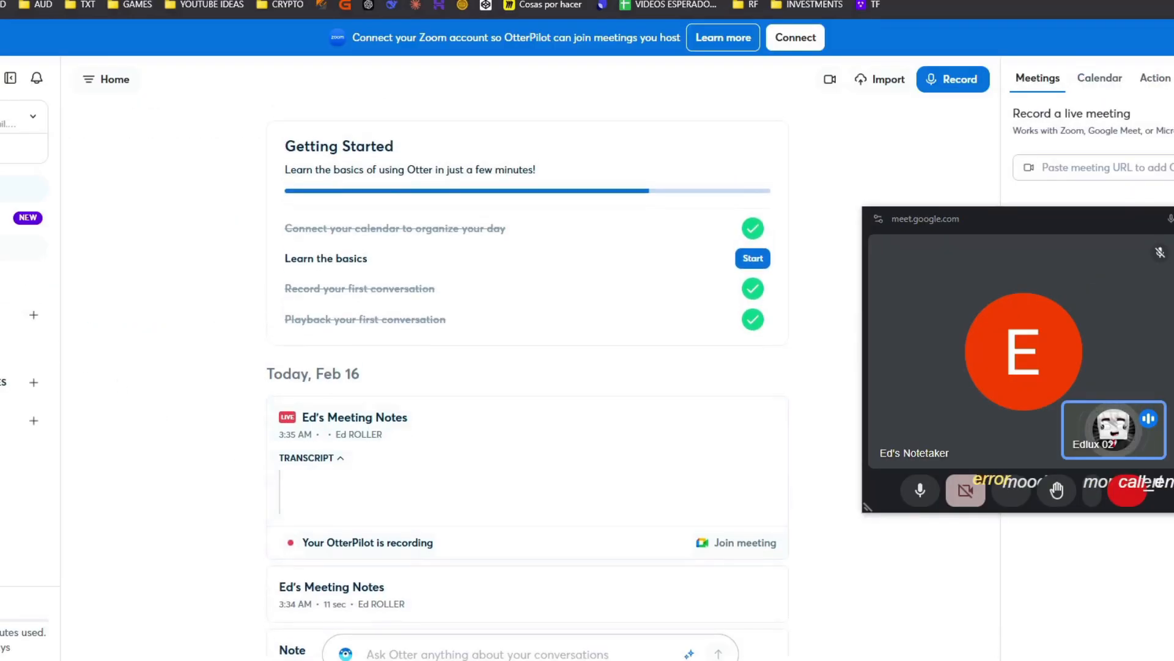
Step: Look over the home page feed and open the live meeting notes being recorded by OtterPilot
{"action": "scroll", "coordinate": [430, 373], "scroll_direction": "down", "scroll_amount": 3}
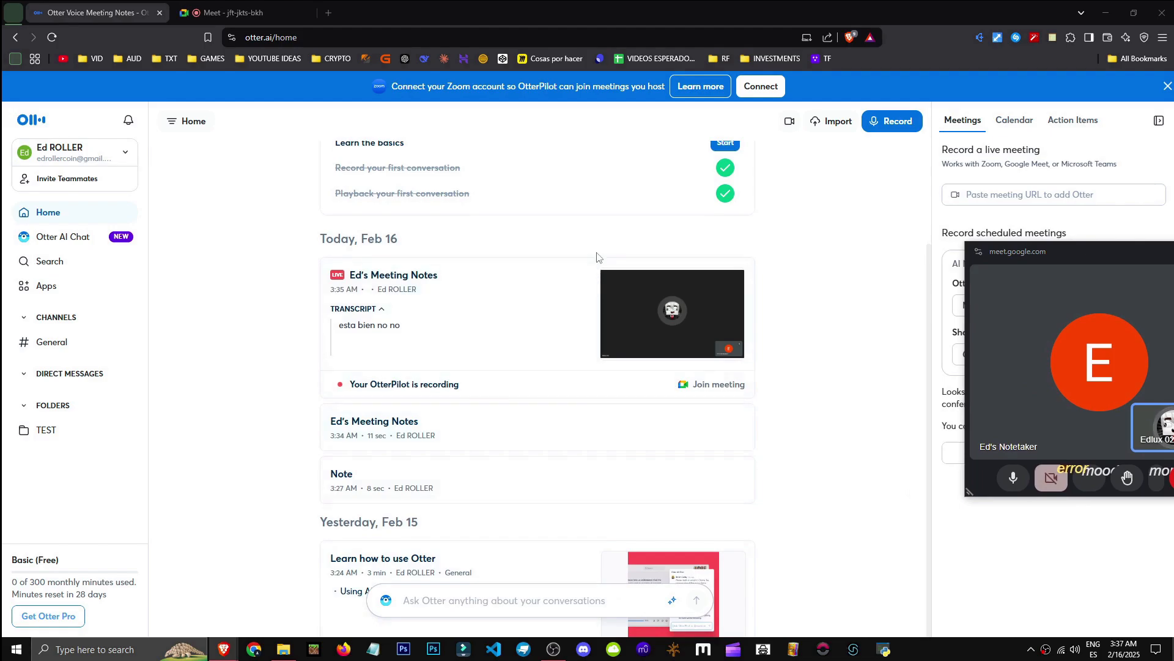
{"action": "scroll", "coordinate": [391, 460], "scroll_direction": "up", "scroll_amount": 3}
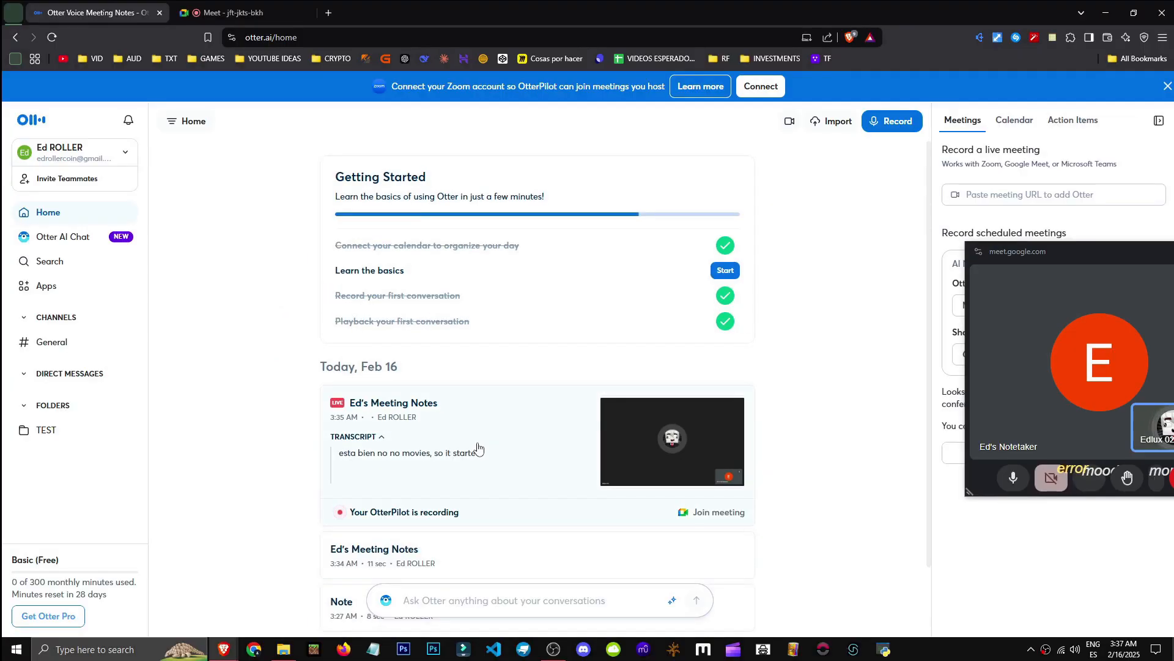
{"action": "left_click", "coordinate": [477, 446]}
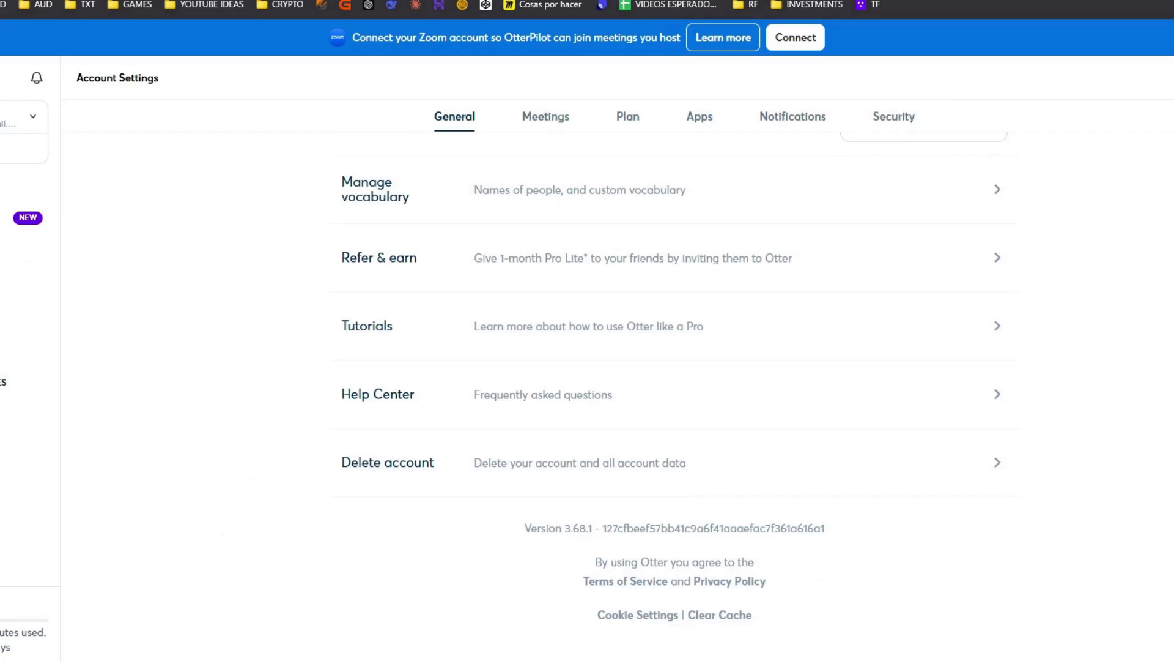
Step: Set the default language for conversations to Spanish in the general account settings
{"action": "scroll", "coordinate": [673, 379], "scroll_direction": "up", "scroll_amount": 1}
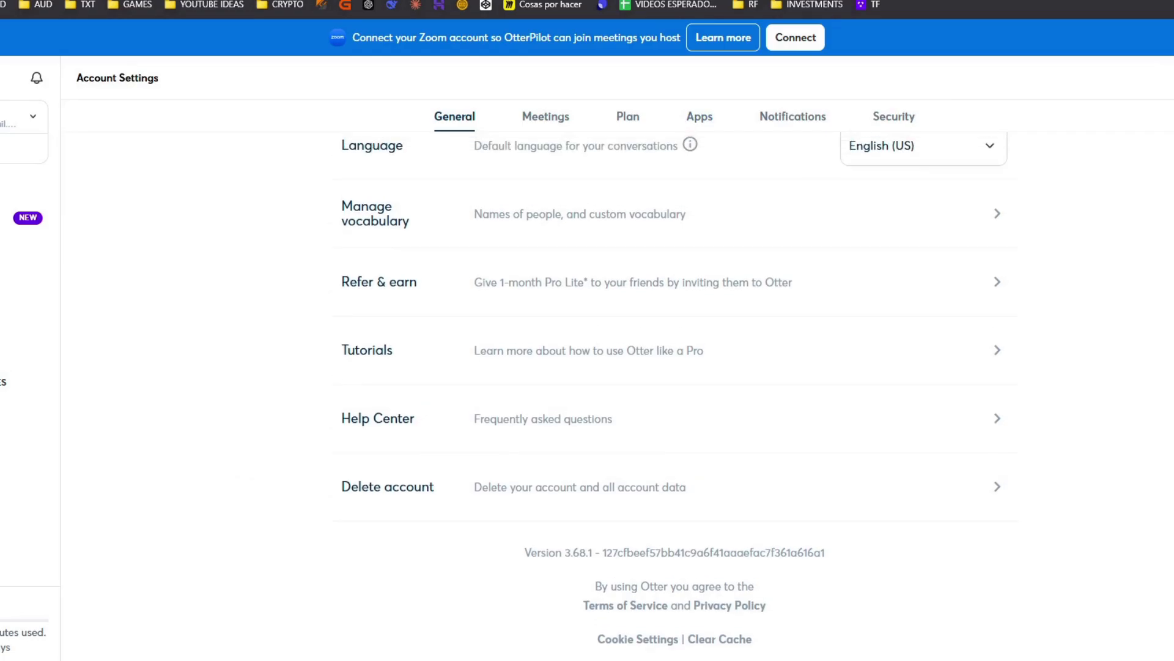
{"action": "left_click", "coordinate": [923, 155]}
{"action": "left_click", "coordinate": [907, 269]}
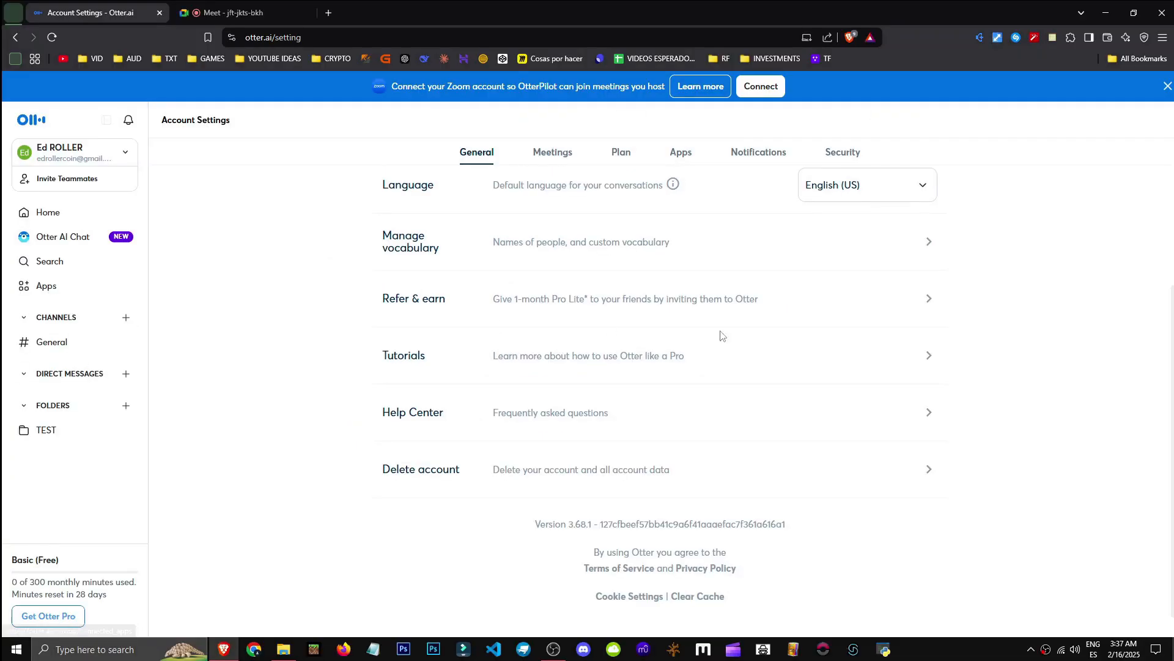
Step: Return to the home page, open the live meeting notes and read through the transcript
{"action": "left_click", "coordinate": [3, 188]}
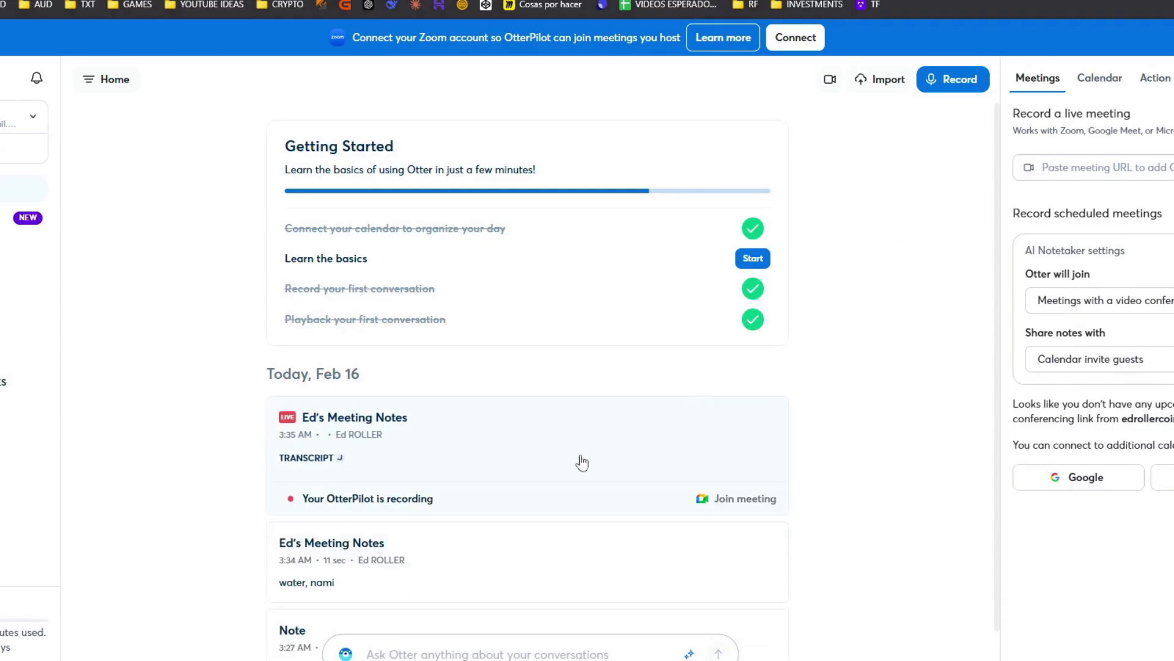
{"action": "left_click", "coordinate": [523, 469]}
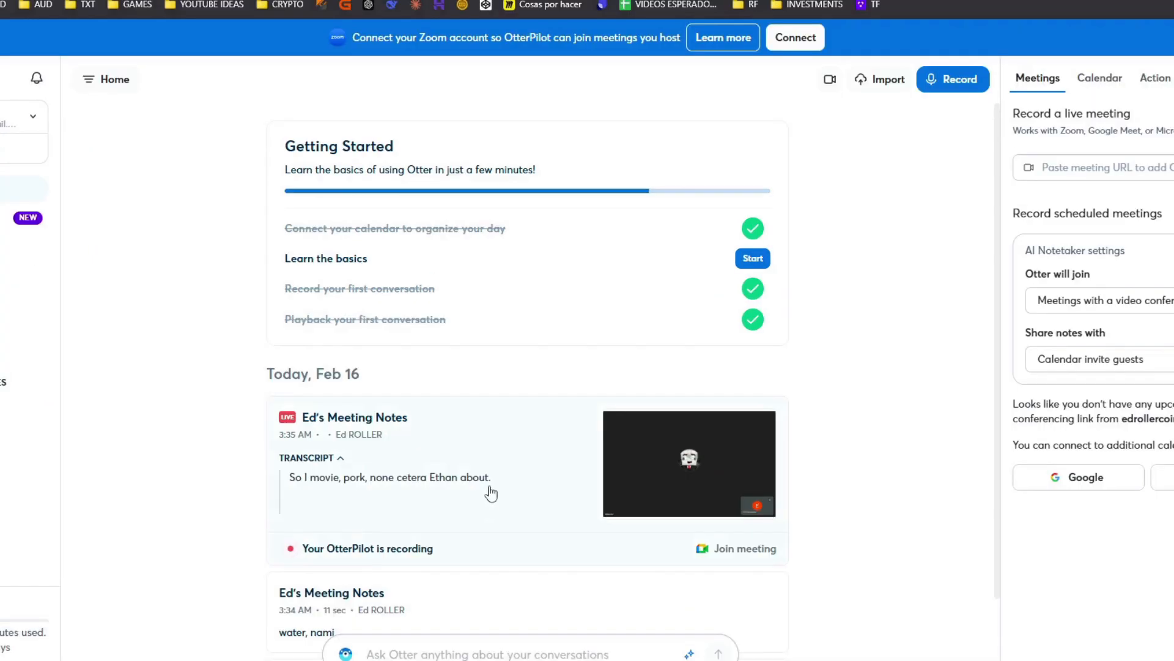
{"action": "left_click", "coordinate": [504, 460]}
{"action": "scroll", "coordinate": [237, 511], "scroll_direction": "down", "scroll_amount": 6}
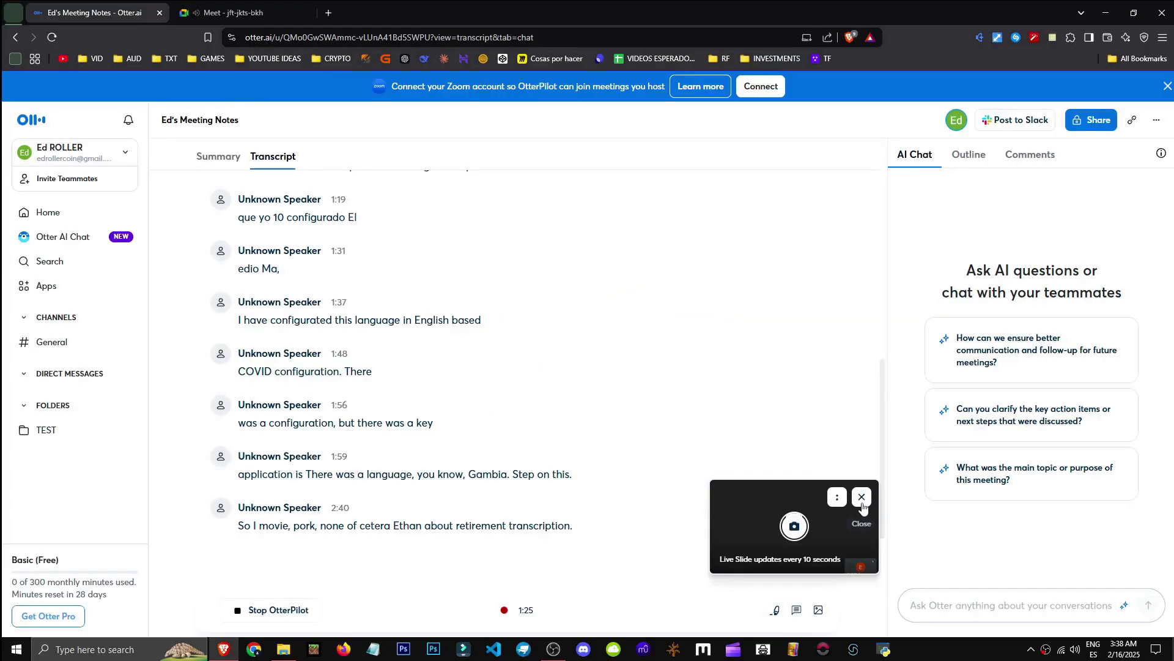
Step: Close the live slide preview, then stop OtterPilot and confirm turning it off for the meeting
{"action": "left_click", "coordinate": [860, 497]}
{"action": "scroll", "coordinate": [498, 557], "scroll_direction": "down", "scroll_amount": 2}
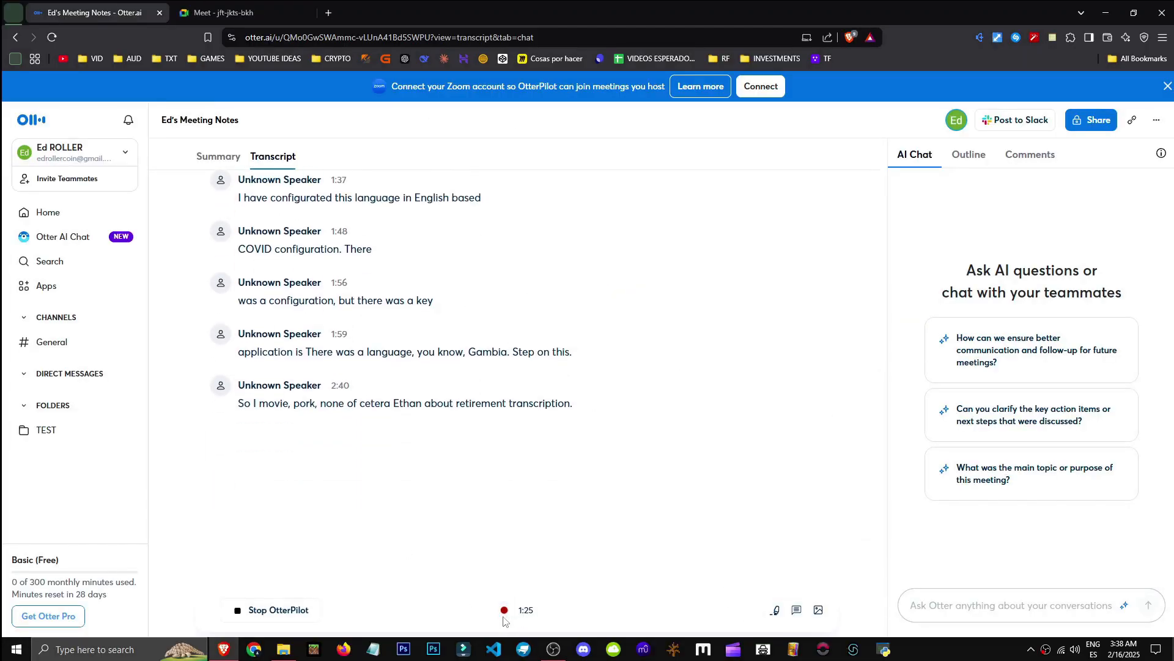
{"action": "left_click", "coordinate": [272, 609]}
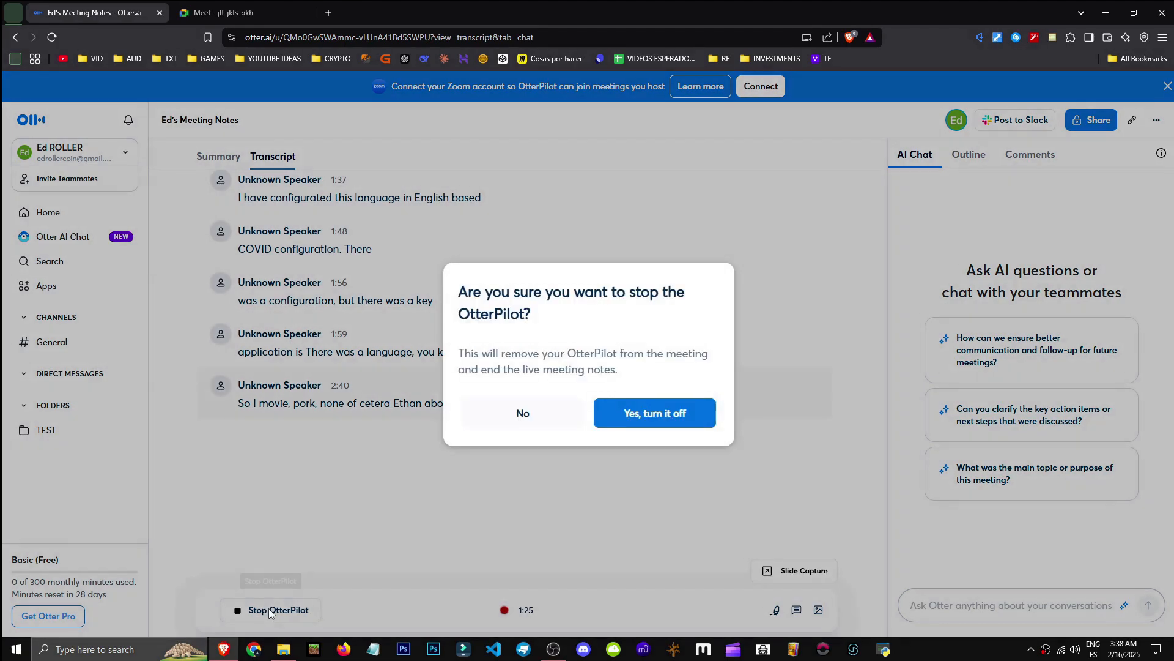
{"action": "left_click", "coordinate": [677, 424]}
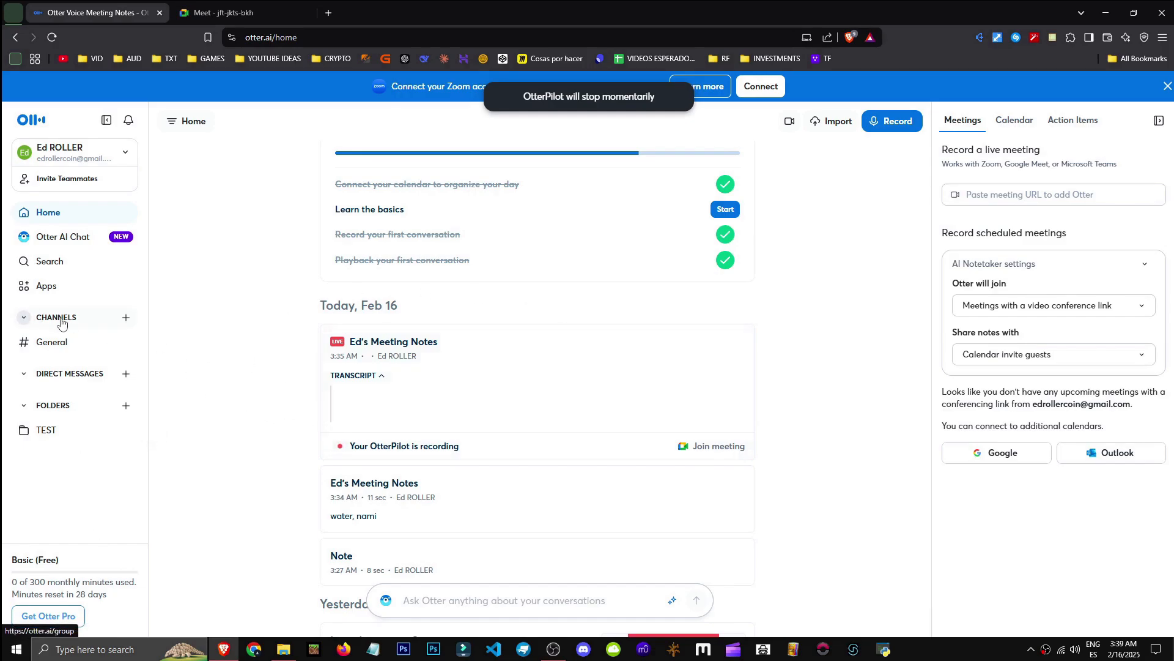
Step: Open the general account settings and show the available default conversation languages
{"action": "left_click", "coordinate": [65, 297]}
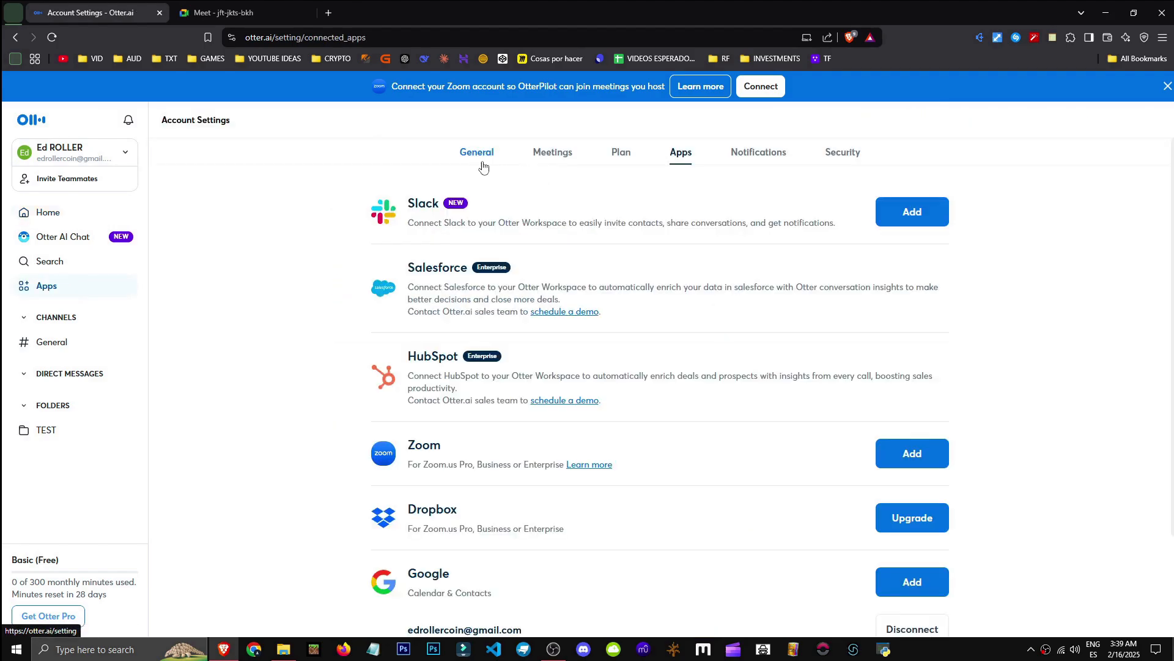
{"action": "left_click", "coordinate": [479, 164]}
{"action": "scroll", "coordinate": [993, 432], "scroll_direction": "down", "scroll_amount": 10}
{"action": "scroll", "coordinate": [1141, 436], "scroll_direction": "up", "scroll_amount": 1}
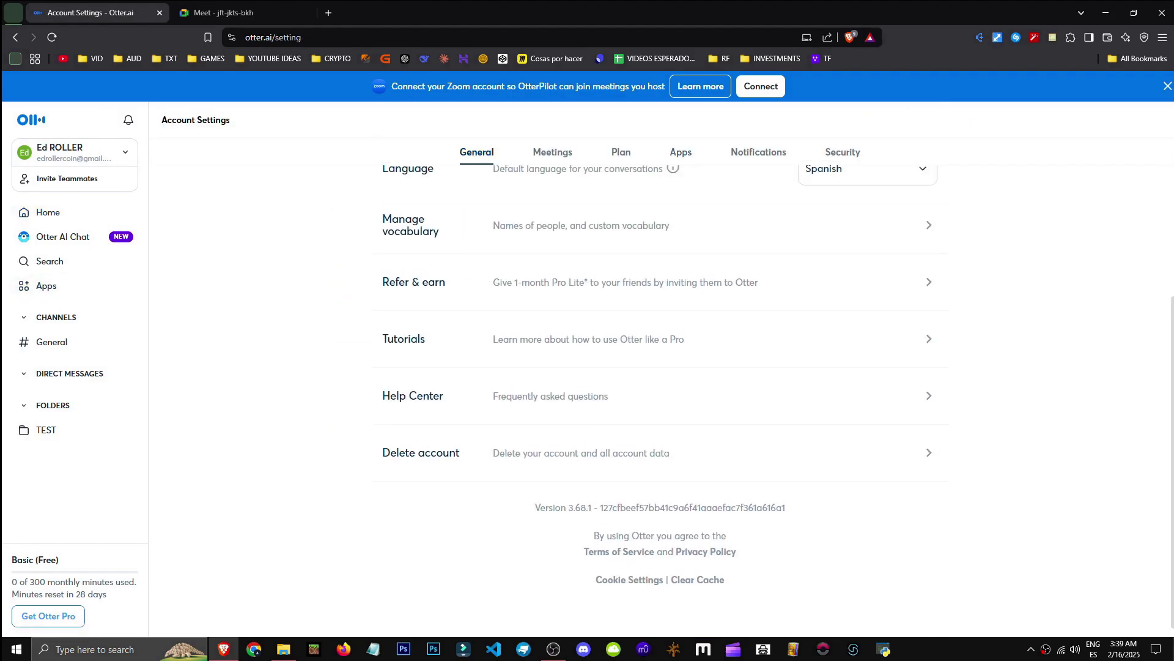
{"action": "left_click", "coordinate": [917, 190]}
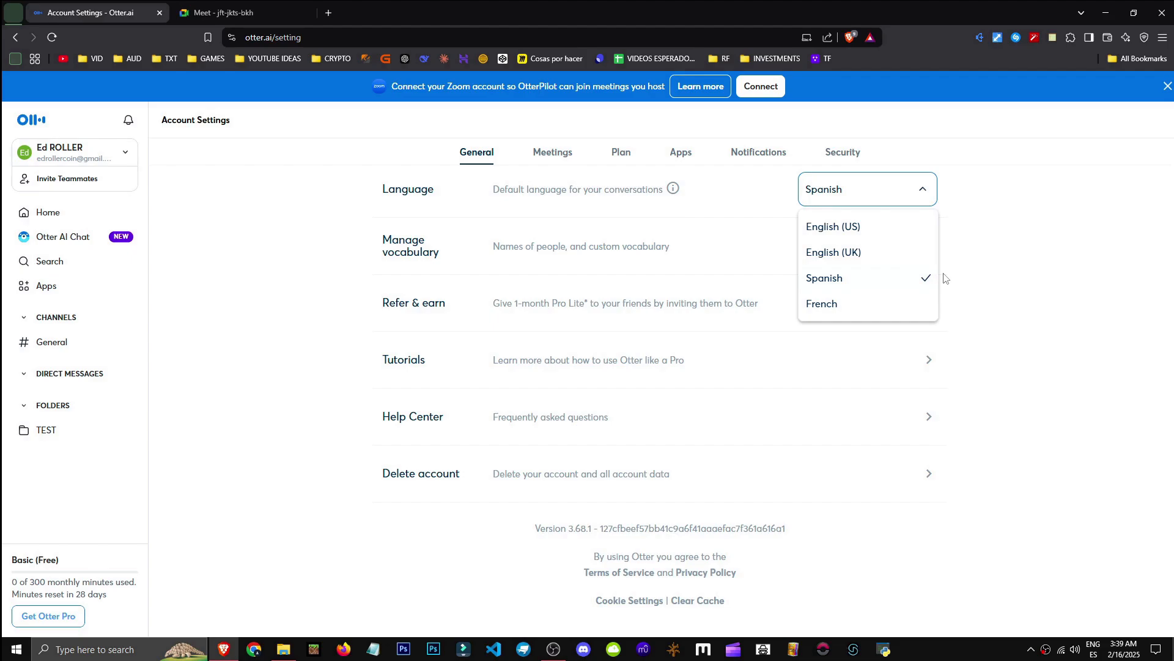
Step: Open the plan settings and compare the Basic plan's included features with the Pro, Business and Enterprise plans
{"action": "left_click", "coordinate": [618, 156]}
{"action": "left_click", "coordinate": [618, 157]}
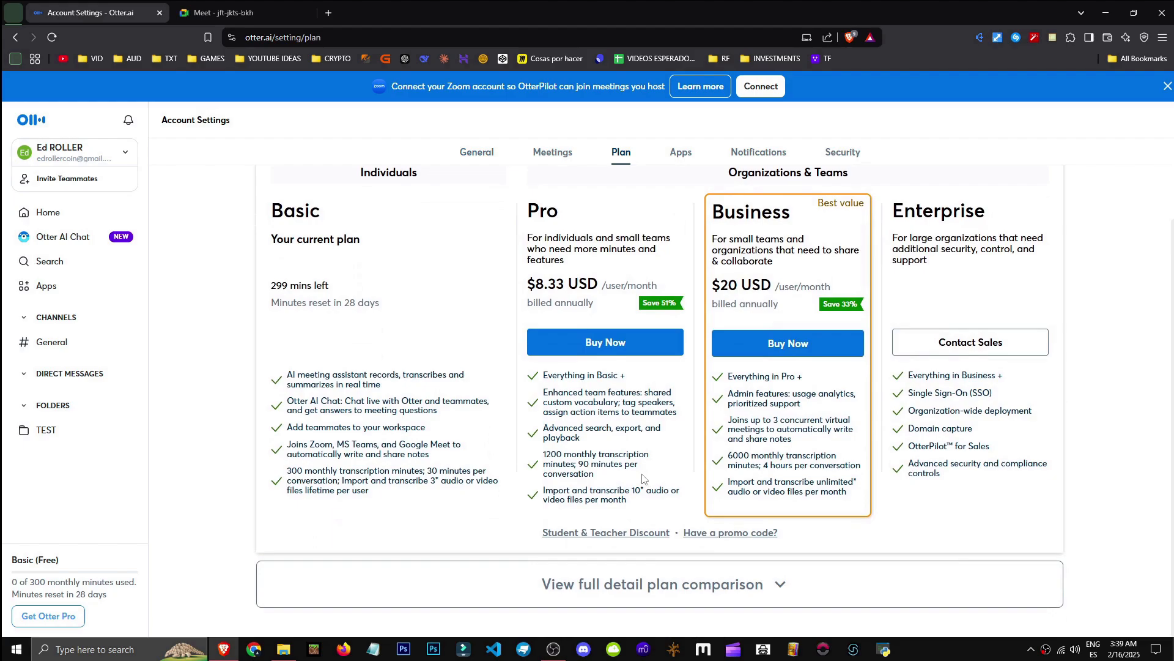
{"action": "scroll", "coordinate": [628, 546], "scroll_direction": "up", "scroll_amount": 1}
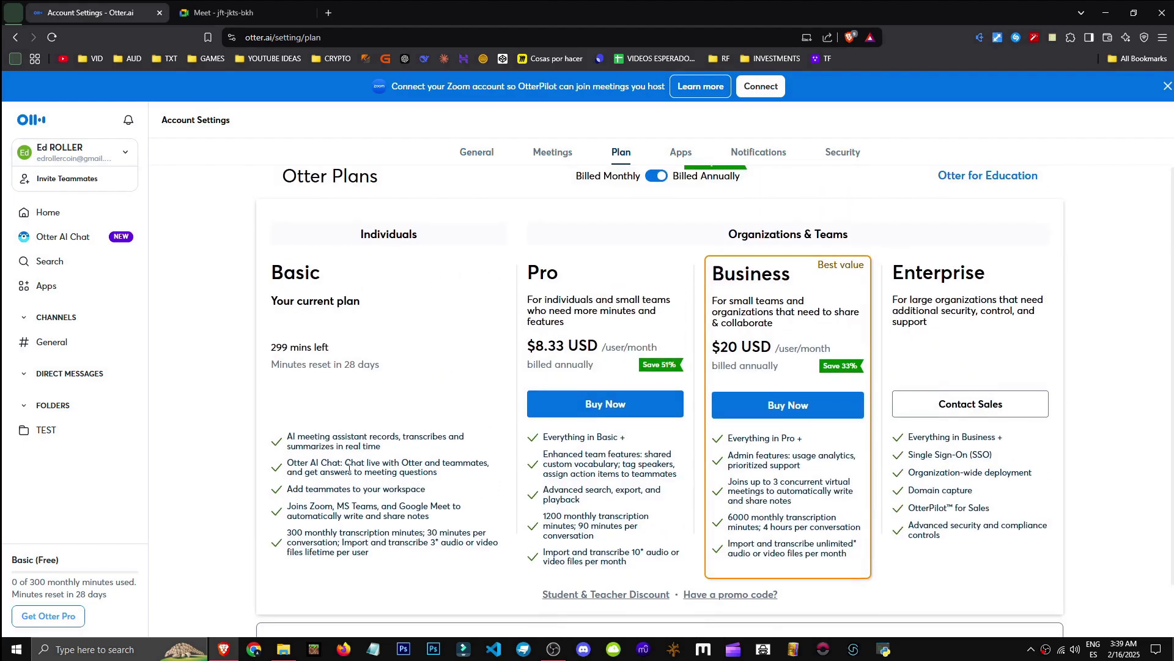
{"action": "scroll", "coordinate": [324, 453], "scroll_direction": "up", "scroll_amount": 1}
{"action": "scroll", "coordinate": [514, 338], "scroll_direction": "down", "scroll_amount": 1}
{"action": "mouse_move", "coordinate": [284, 409]}
{"action": "left_mouse_down"}
{"action": "mouse_move", "coordinate": [449, 540]}
{"action": "mouse_move", "coordinate": [270, 413]}
{"action": "left_mouse_up"}
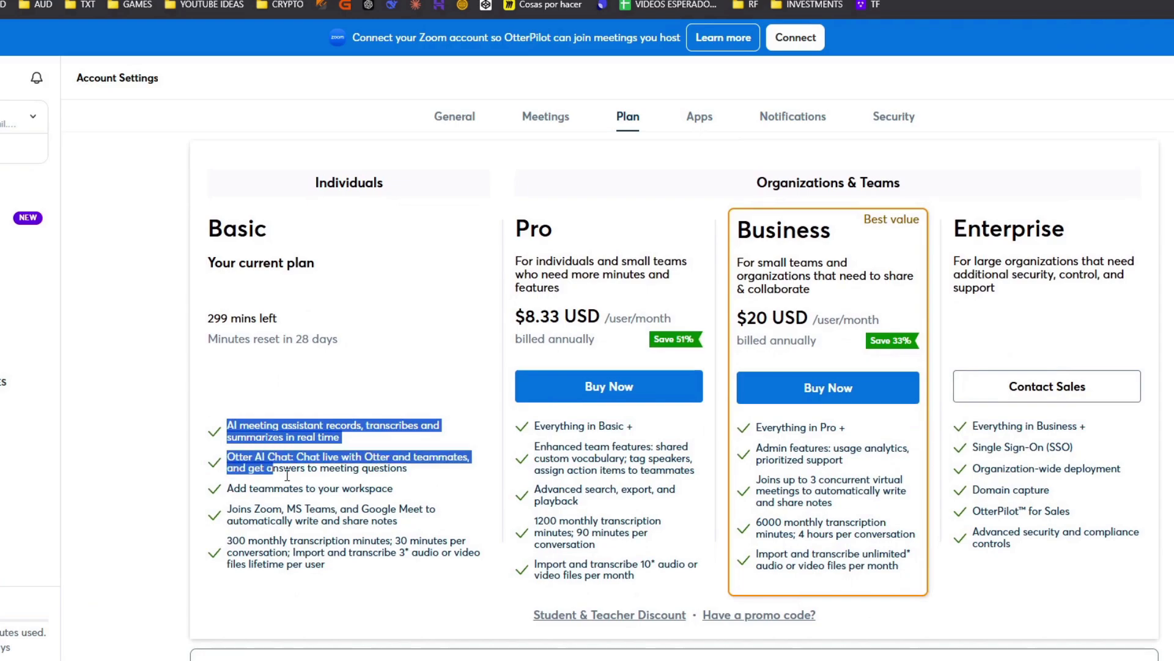
{"action": "left_click", "coordinate": [450, 544]}
{"action": "left_click", "coordinate": [267, 414]}
{"action": "scroll", "coordinate": [390, 492], "scroll_direction": "up", "scroll_amount": 1}
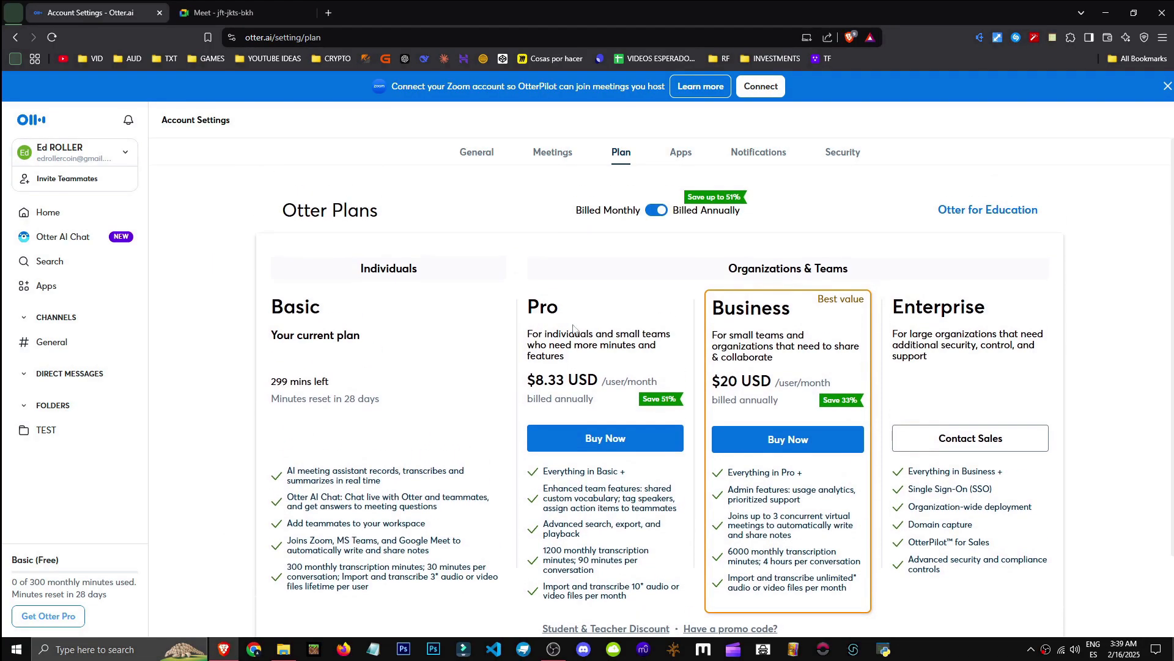
Step: Return to the home page, then switch to Google Meet, start a new instant meeting and copy its link
{"action": "left_click", "coordinate": [55, 214]}
{"action": "left_click", "coordinate": [238, 12]}
{"action": "left_click", "coordinate": [145, 418]}
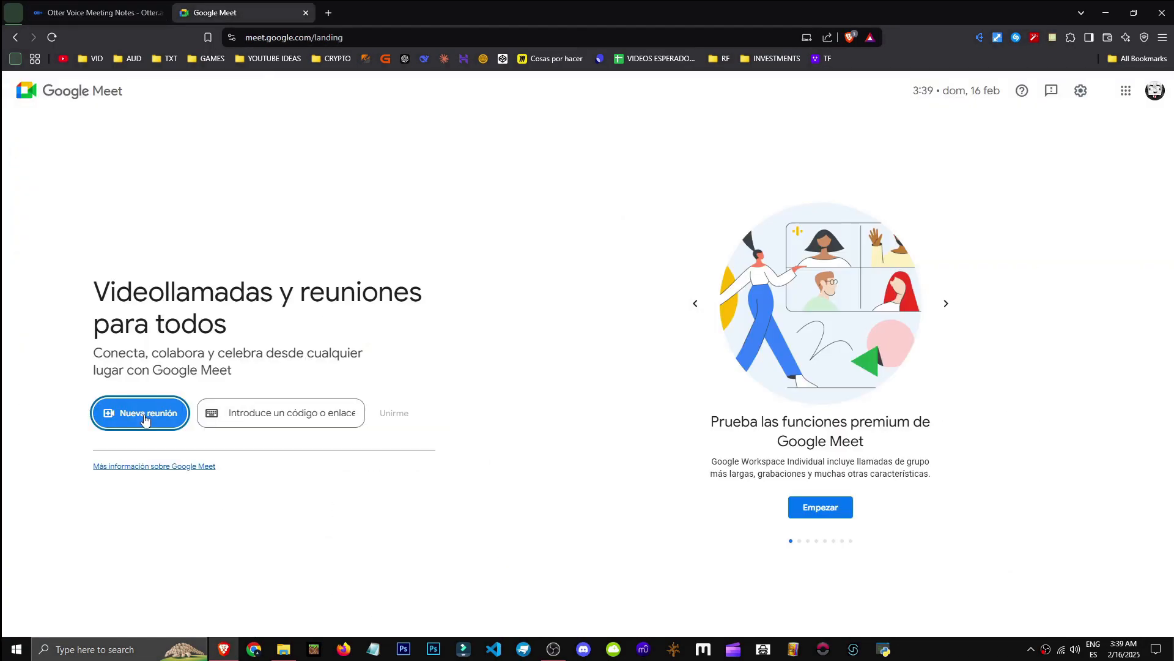
{"action": "left_click", "coordinate": [211, 443]}
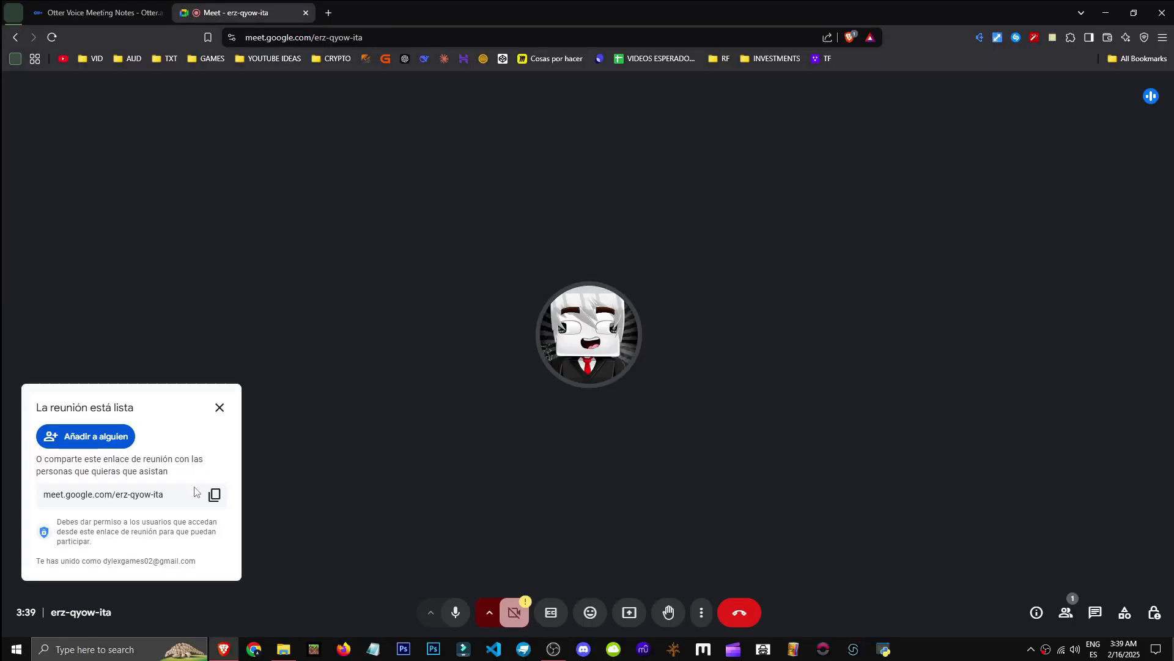
{"action": "left_click", "coordinate": [214, 494]}
Step: Switch back to Otter.ai, dismiss the floating call preview and submit the copied Google Meet link for live meeting recording
{"action": "left_click", "coordinate": [98, 12]}
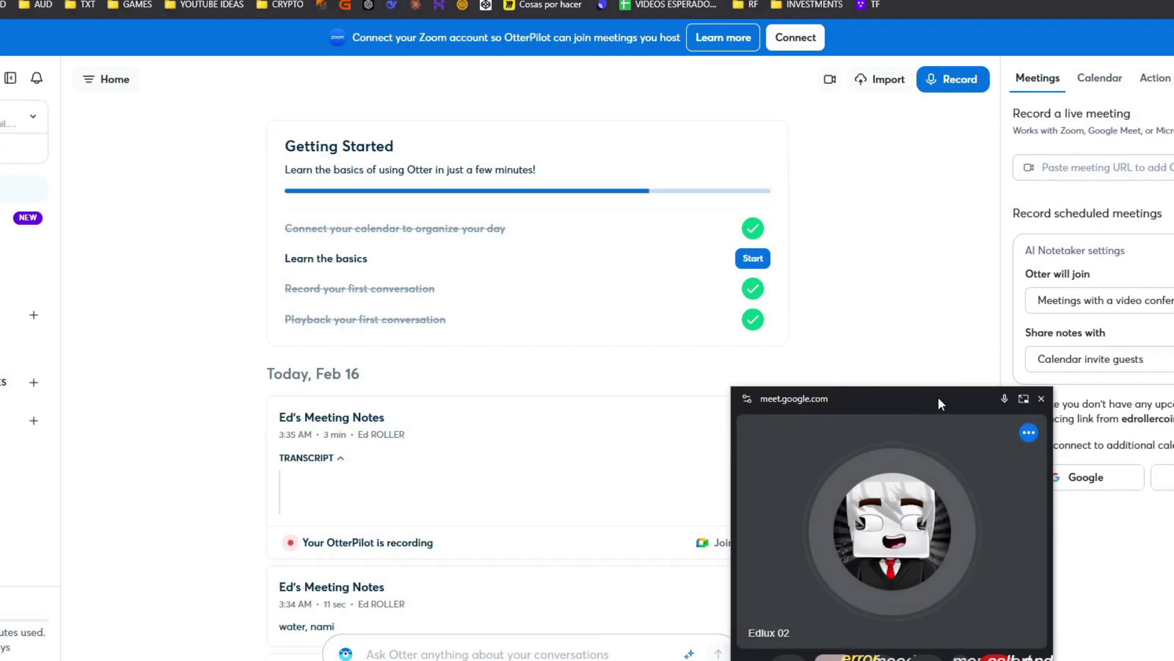
{"action": "left_click", "coordinate": [1042, 399]}
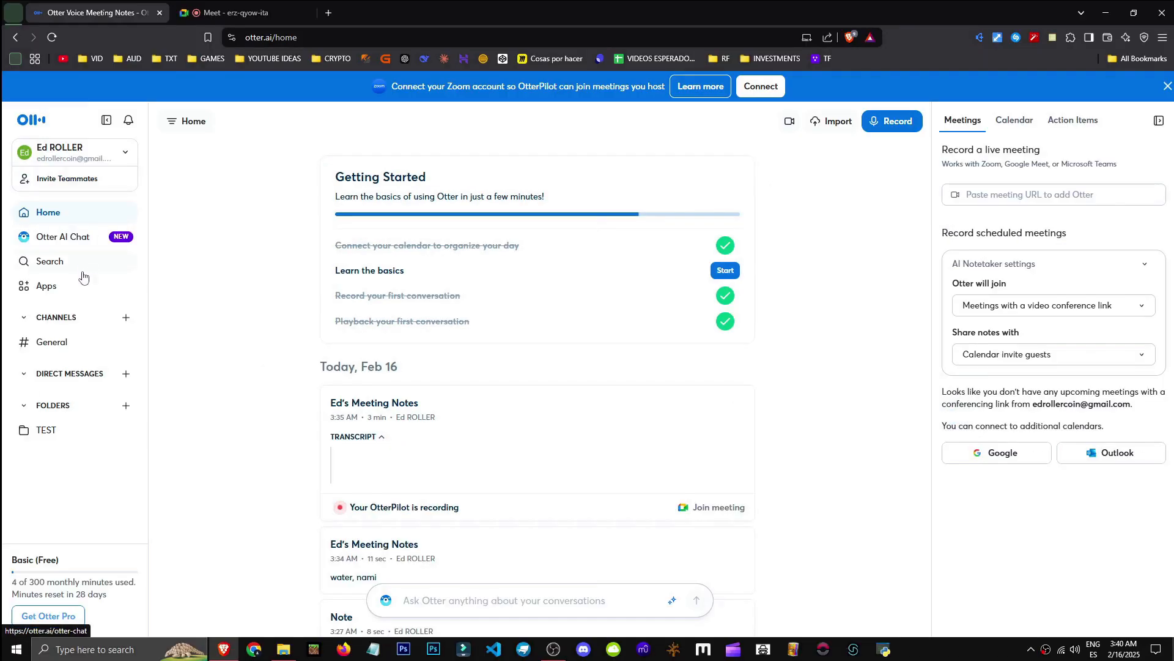
{"action": "left_click", "coordinate": [70, 347]}
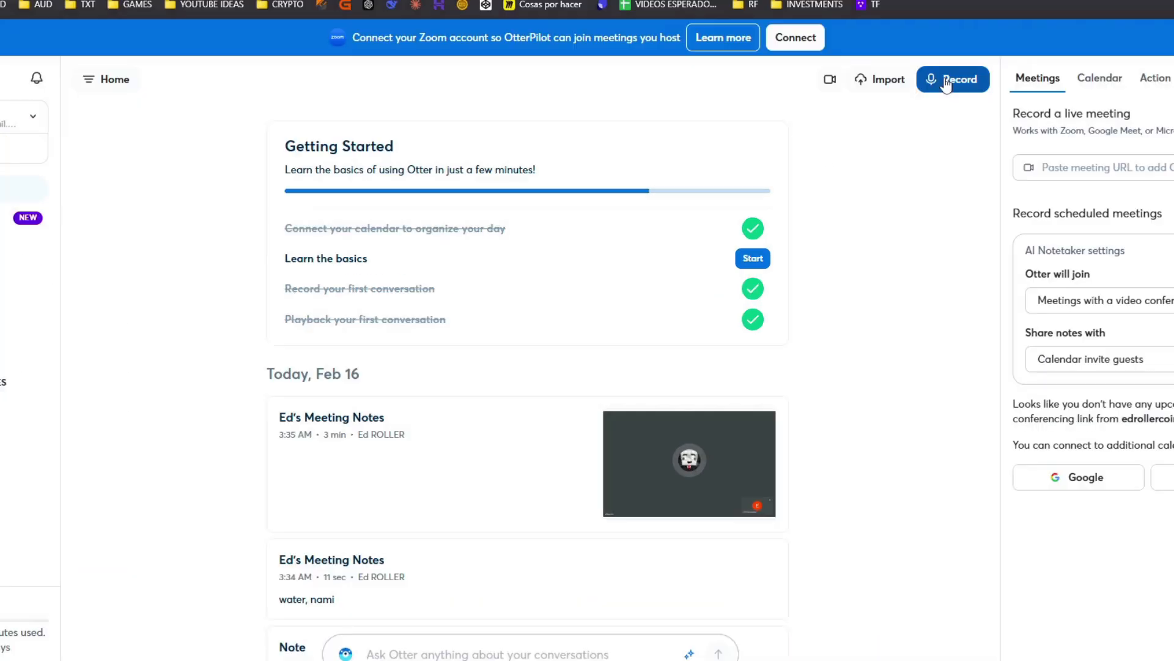
{"action": "key", "text": "ctrl+v"}
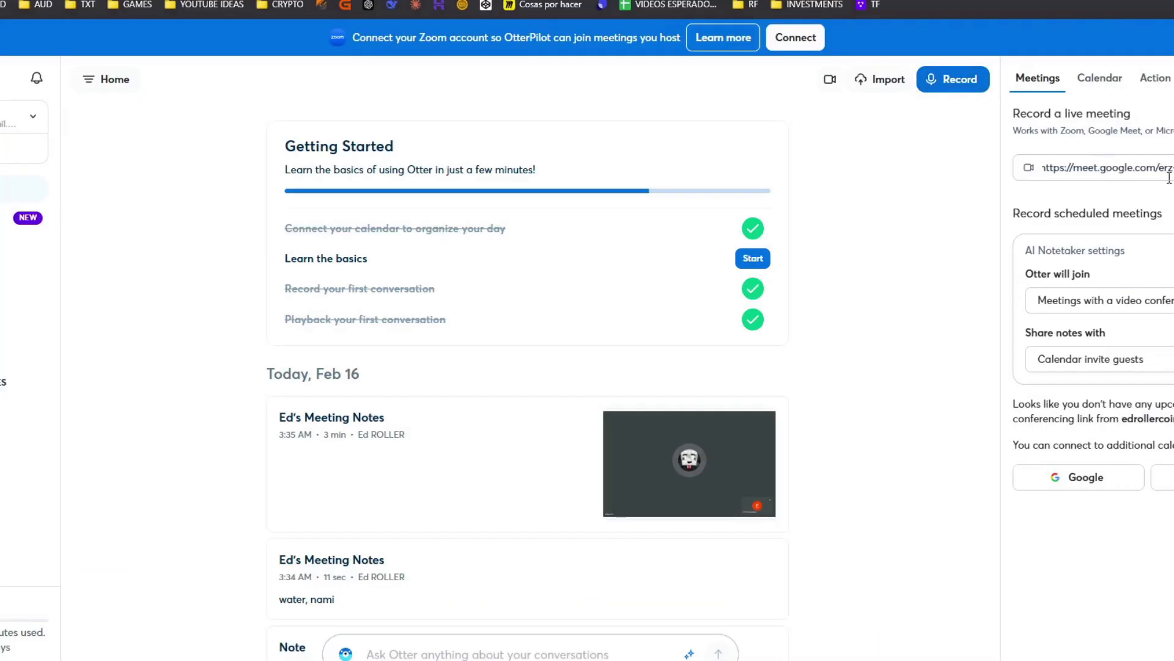
{"action": "left_click", "coordinate": [1173, 164]}
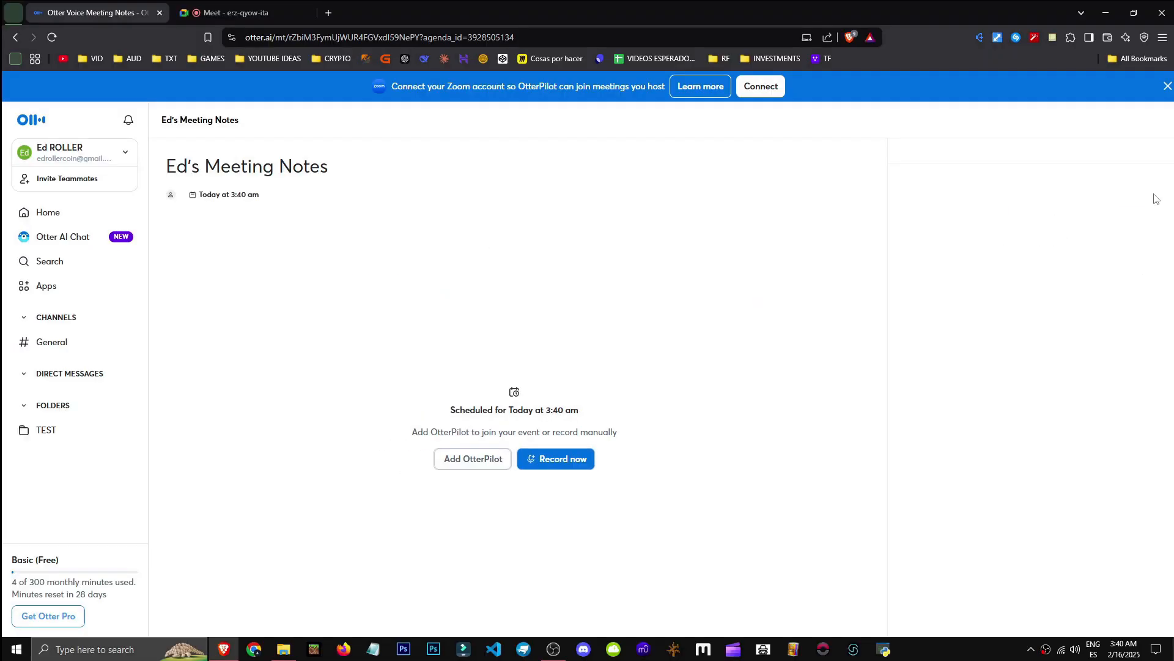
Step: Add OtterPilot to the scheduled meeting notes and start a manual recording, dismissing the floating call preview
{"action": "left_click", "coordinate": [482, 461]}
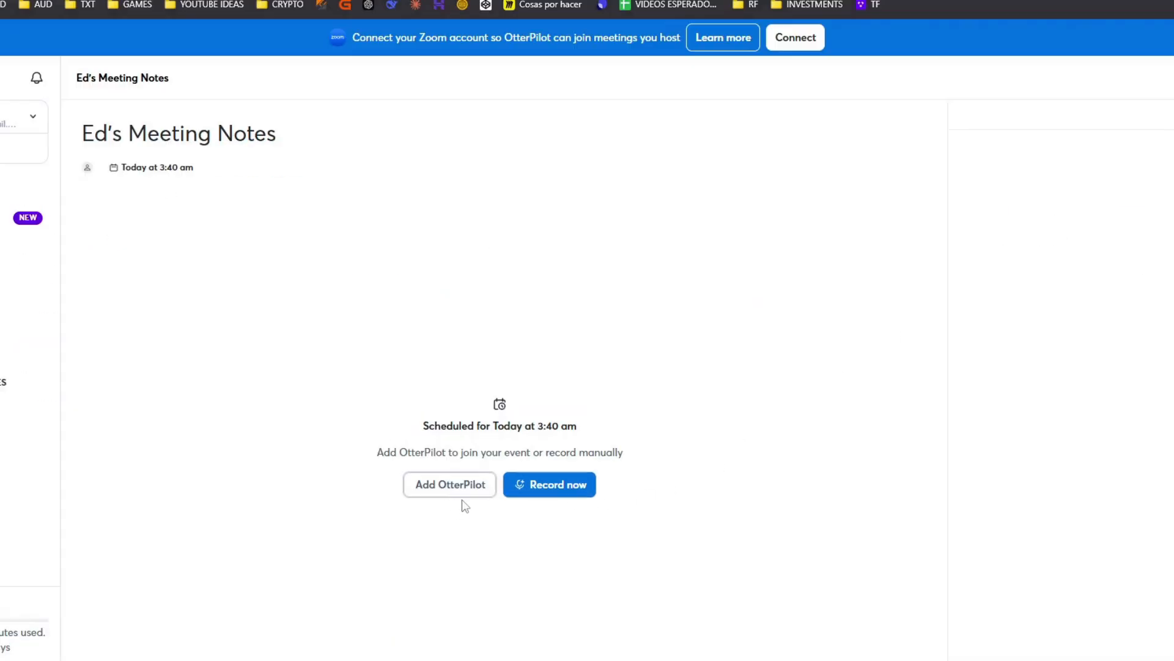
{"action": "left_click", "coordinate": [561, 486]}
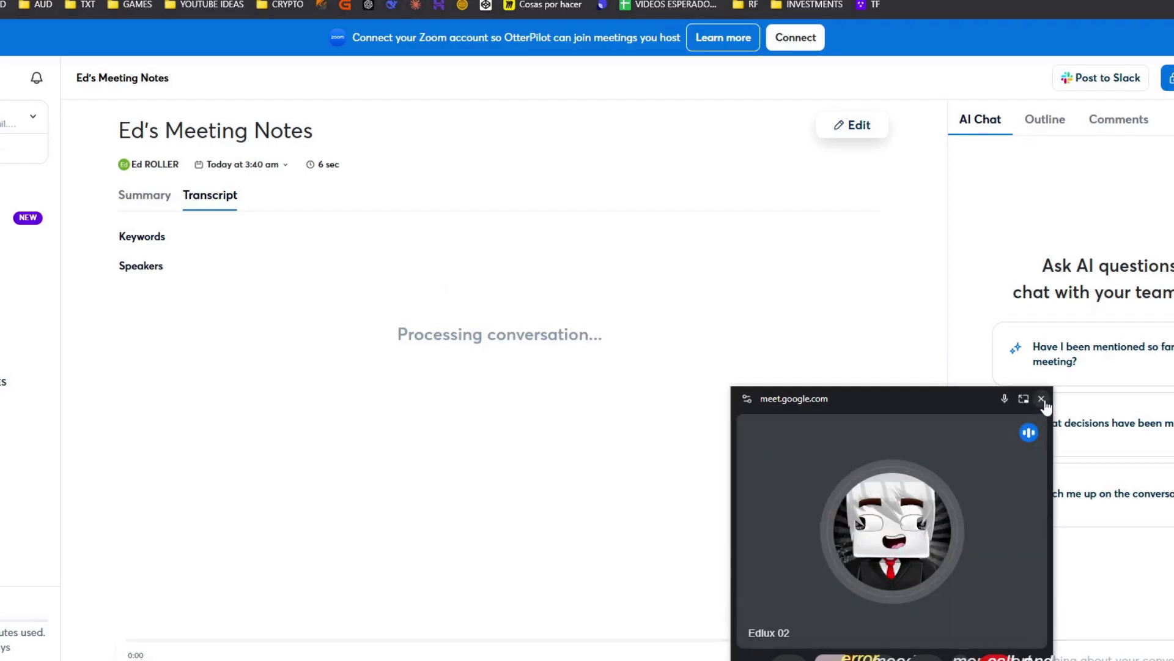
{"action": "left_click", "coordinate": [1042, 398]}
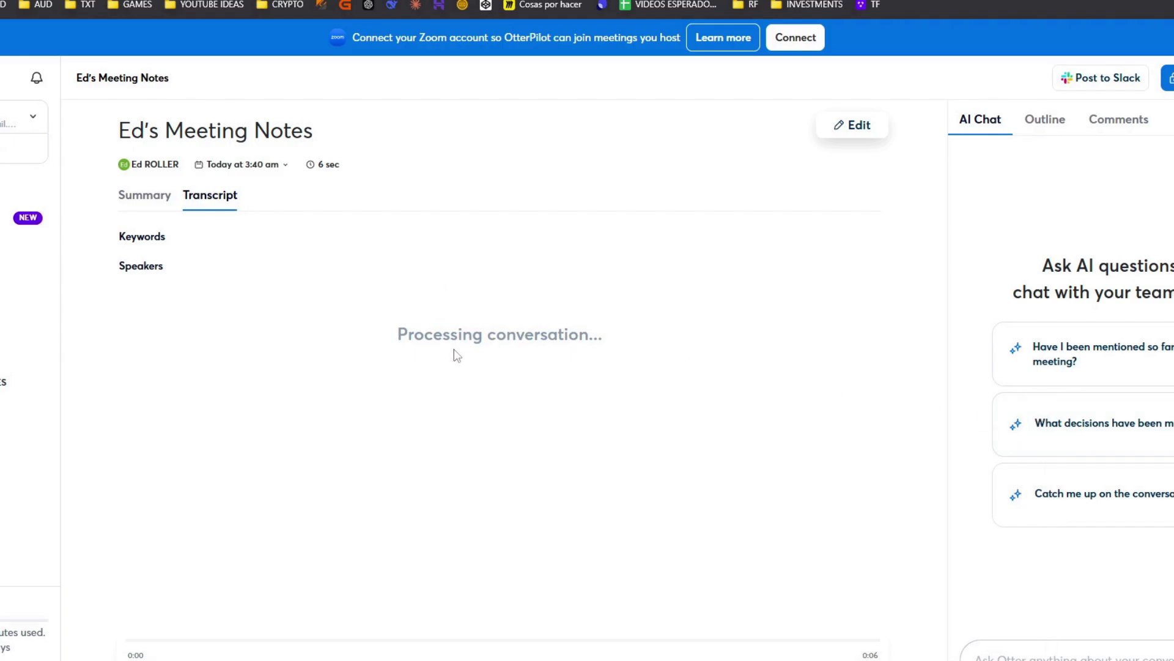
Step: Submit the same meeting link again from the home page, then admit the notetaker to the Google Meet call
{"action": "left_click", "coordinate": [8, 188]}
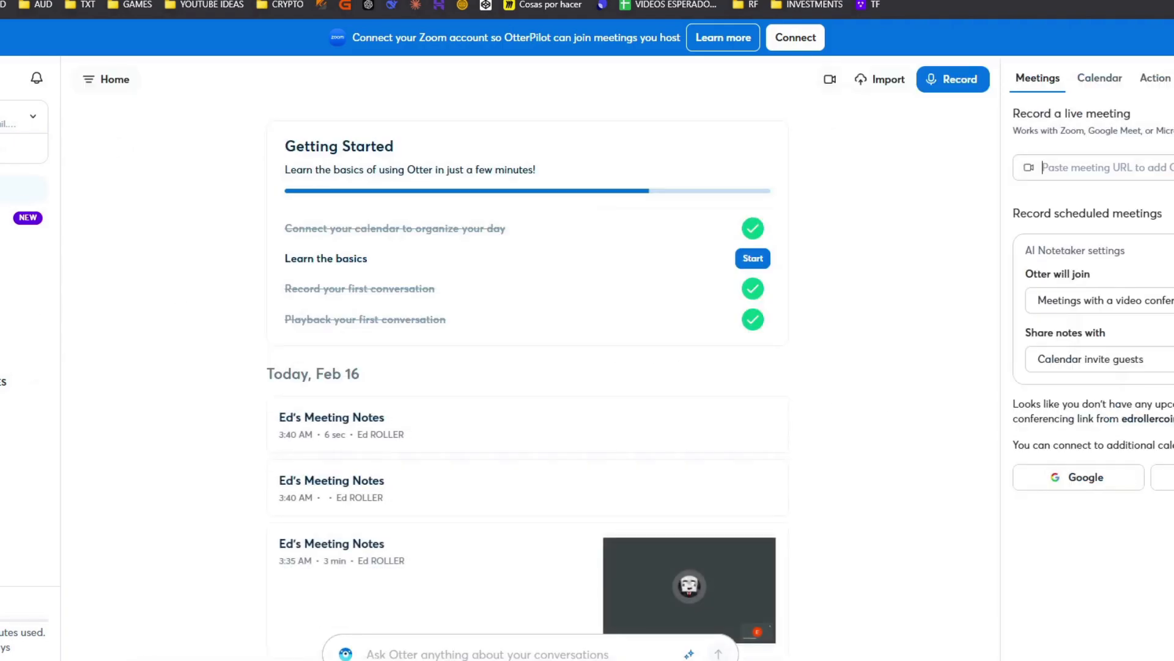
{"action": "key", "text": "ctrl+v"}
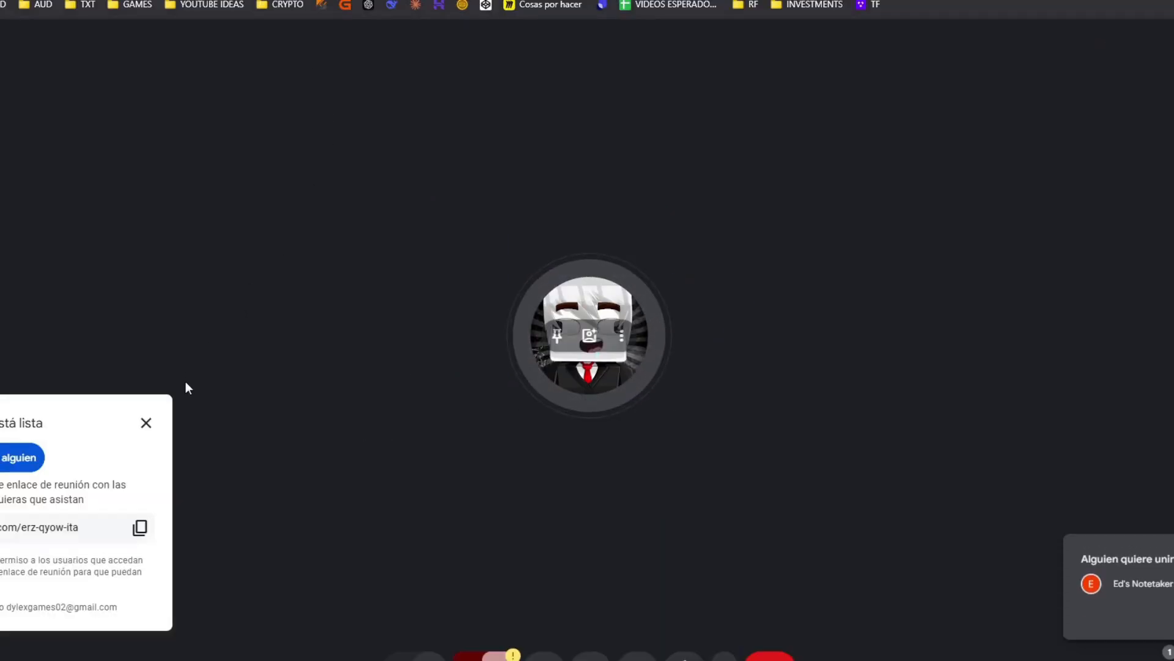
{"action": "left_click", "coordinate": [1094, 569]}
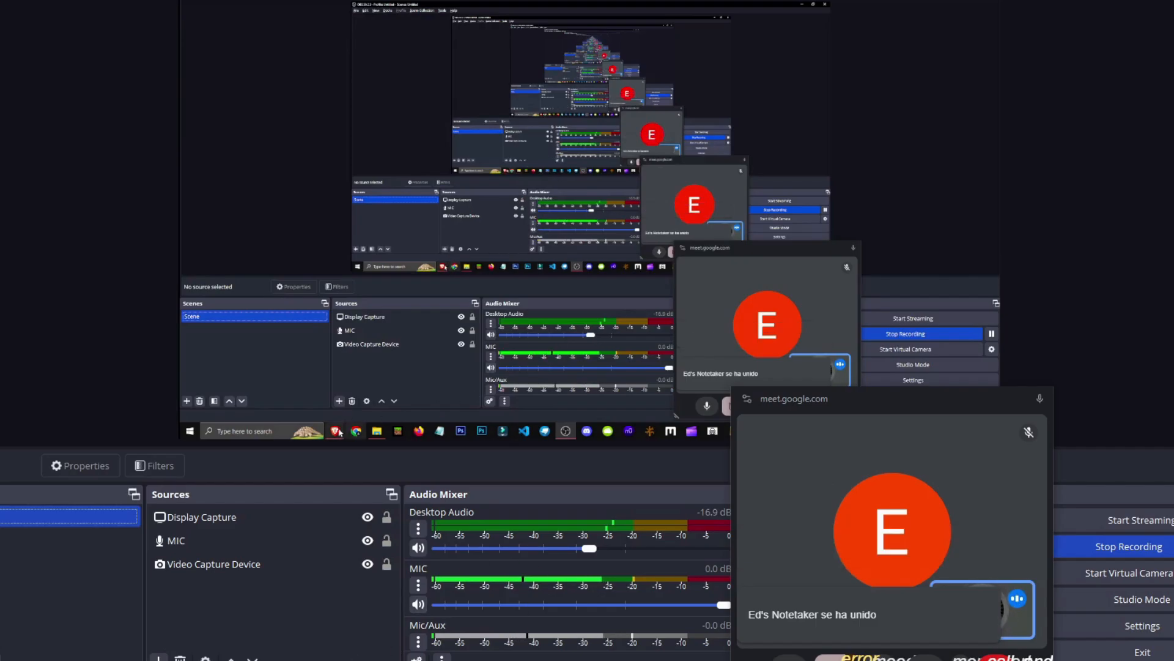
Step: Look through the home page's conversations, reload the page and open the live meeting notes
{"action": "scroll", "coordinate": [541, 488], "scroll_direction": "down", "scroll_amount": 3}
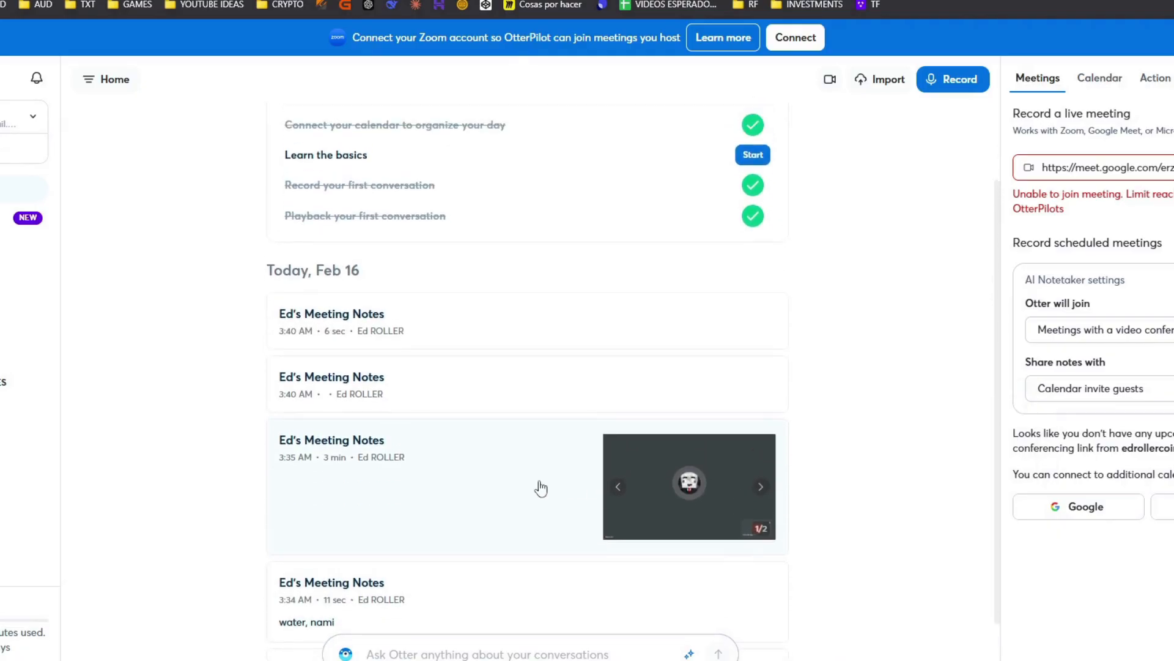
{"action": "scroll", "coordinate": [540, 488], "scroll_direction": "up", "scroll_amount": 2}
{"action": "left_click", "coordinate": [52, 38]}
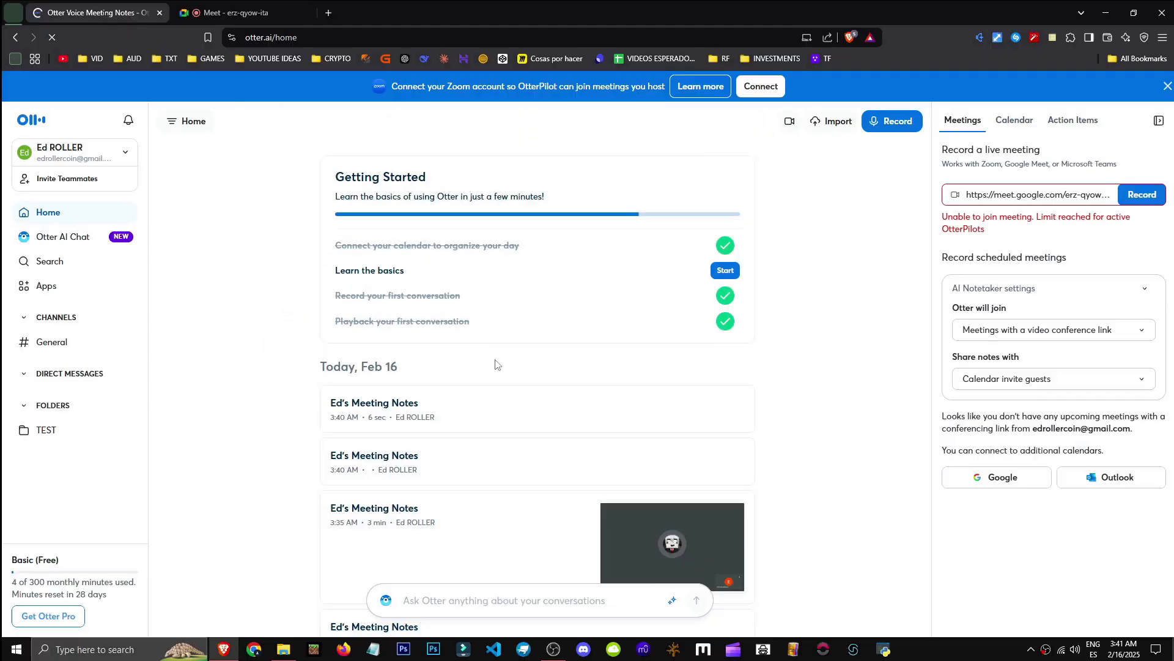
{"action": "left_click", "coordinate": [466, 416]}
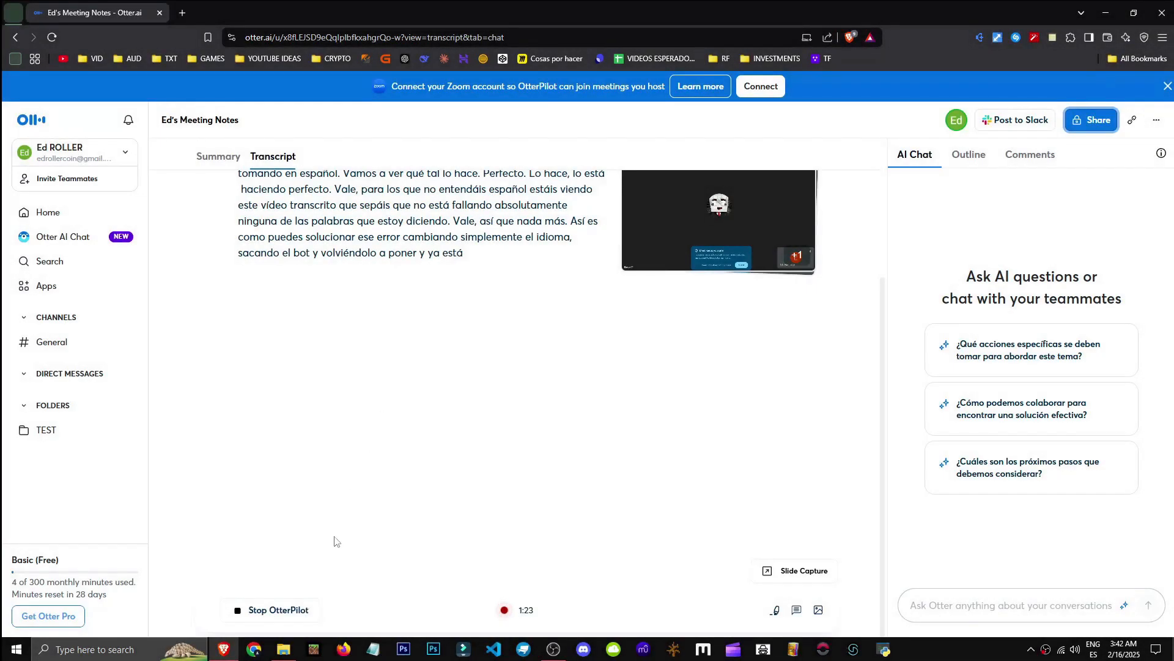
Step: Stop OtterPilot with confirmation and look through the conversations listed on the home page
{"action": "left_click", "coordinate": [296, 610]}
{"action": "left_click", "coordinate": [667, 414]}
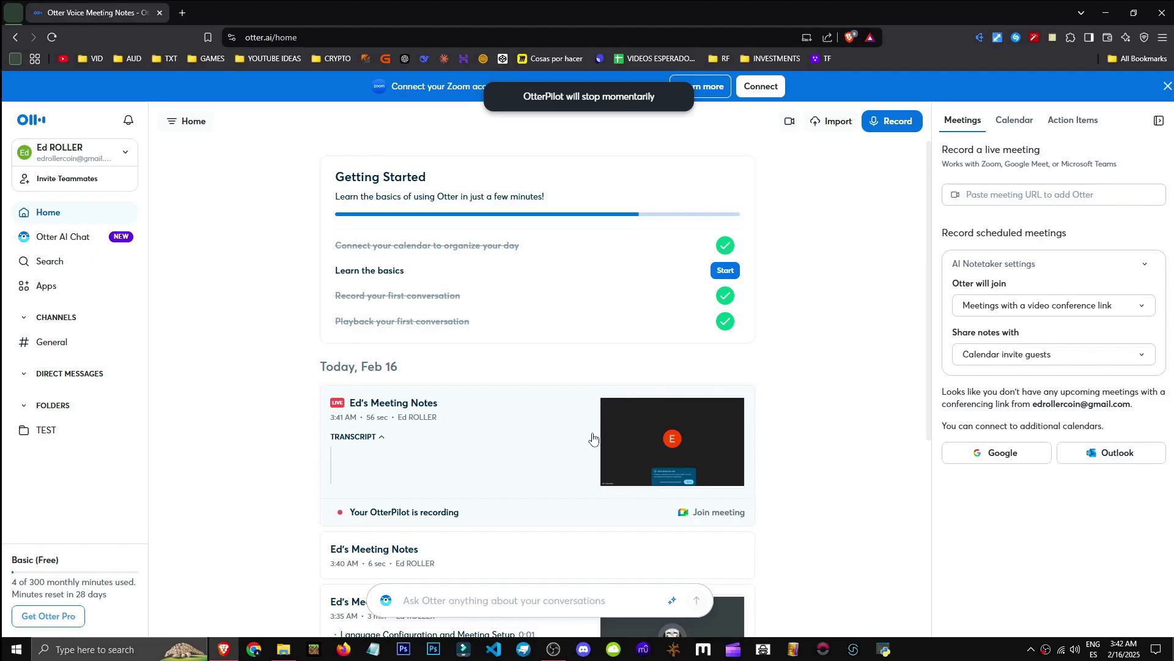
{"action": "scroll", "coordinate": [590, 380], "scroll_direction": "down", "scroll_amount": 5}
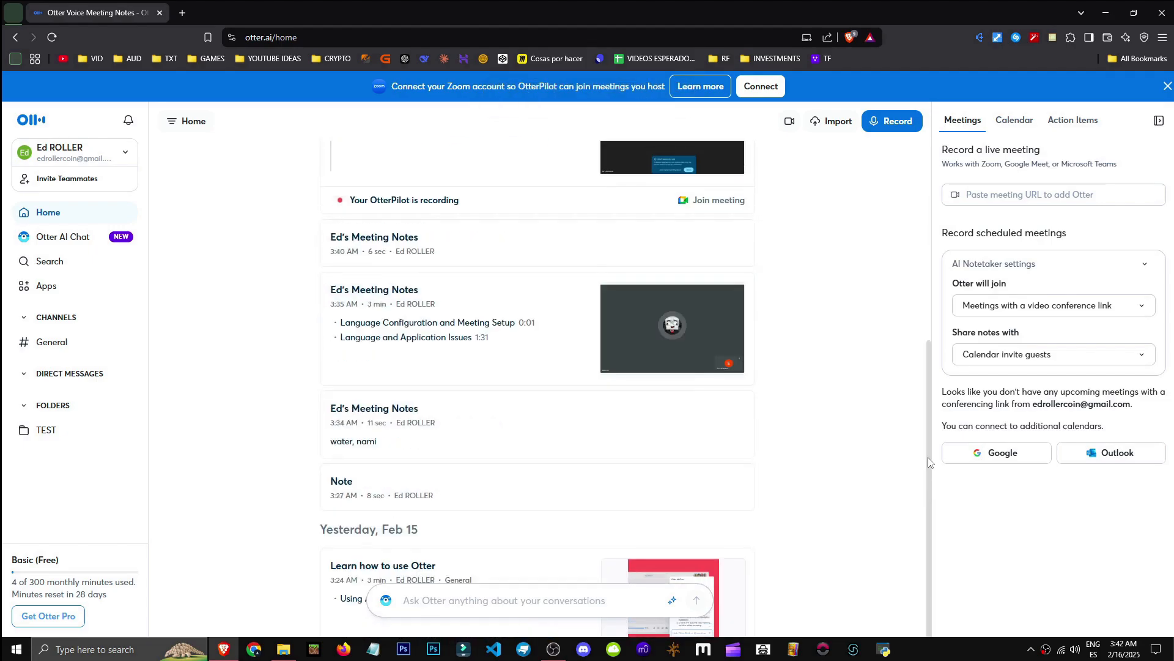
{"action": "scroll", "coordinate": [929, 470], "scroll_direction": "up", "scroll_amount": 5}
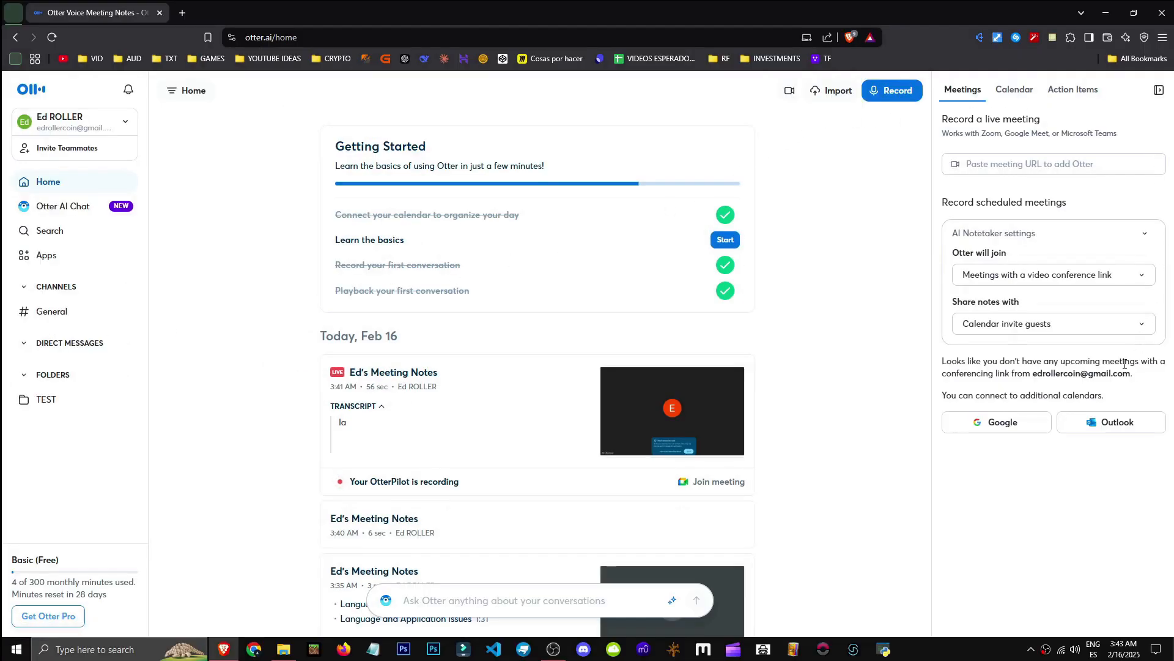
{"action": "scroll", "coordinate": [275, 317], "scroll_direction": "down", "scroll_amount": 3}
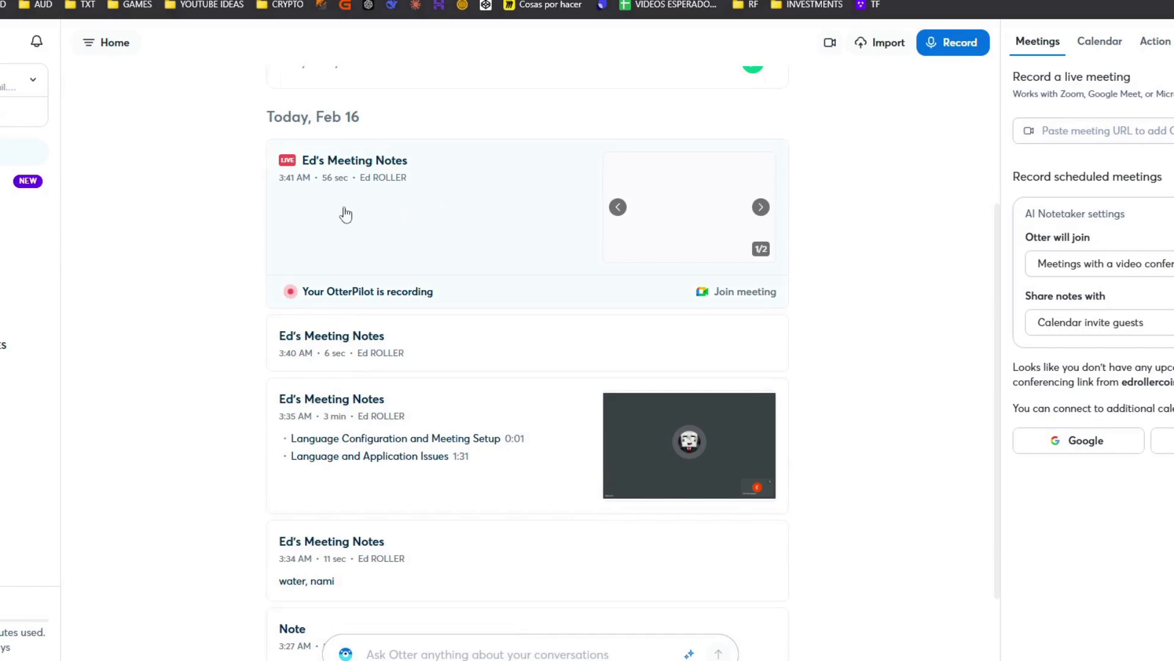
Step: Open the 3:41 AM meeting notes, play the recording from different points in the transcript and open the sharing options
{"action": "left_click", "coordinate": [389, 220]}
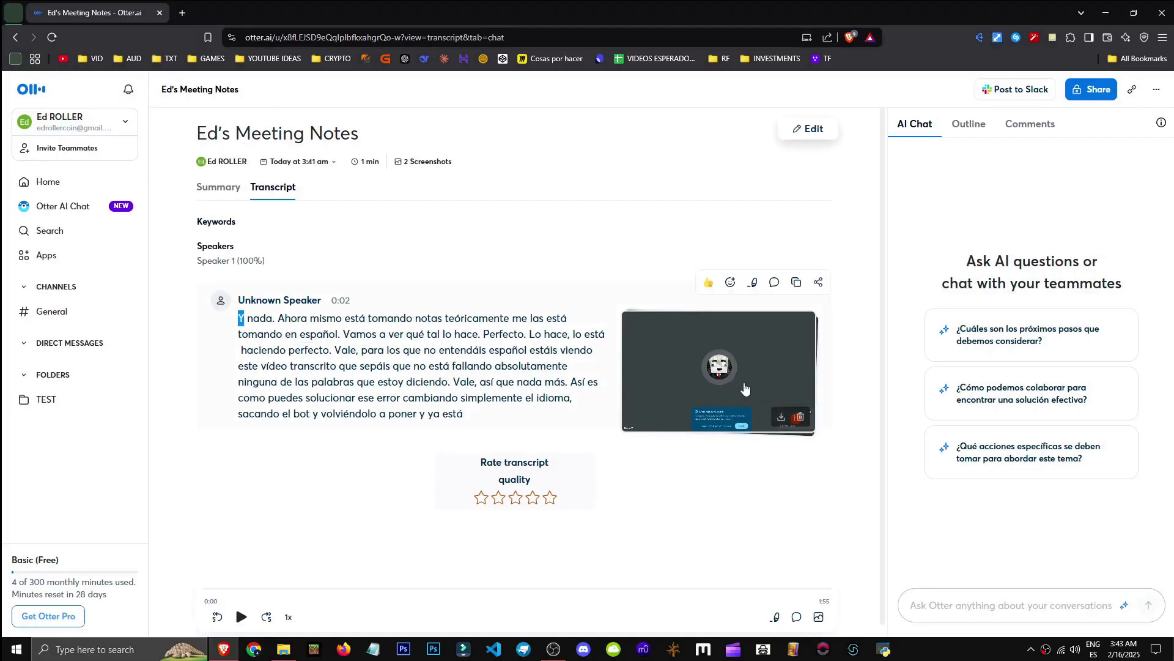
{"action": "left_click", "coordinate": [388, 397]}
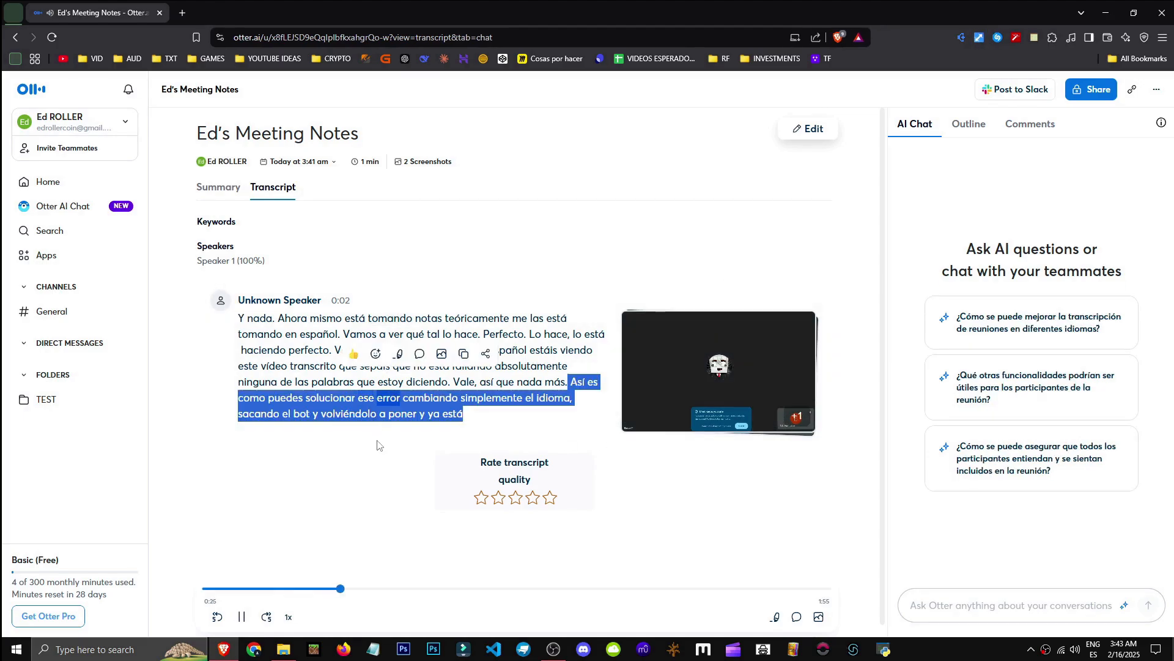
{"action": "left_click", "coordinate": [241, 617]}
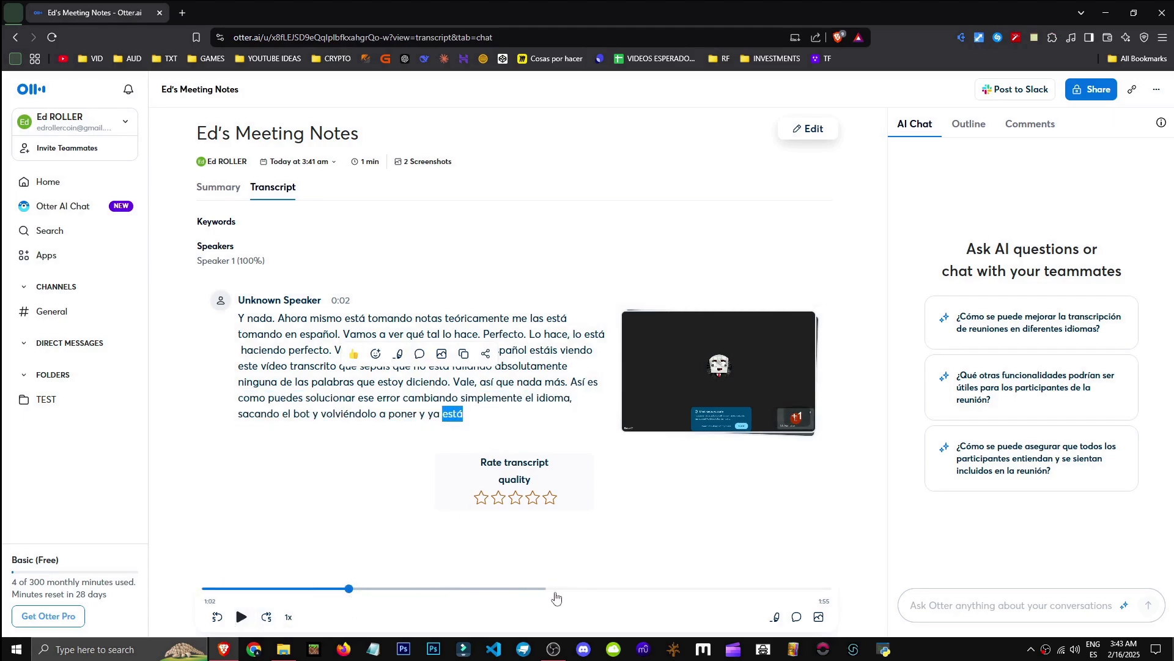
{"action": "left_click", "coordinate": [310, 597]}
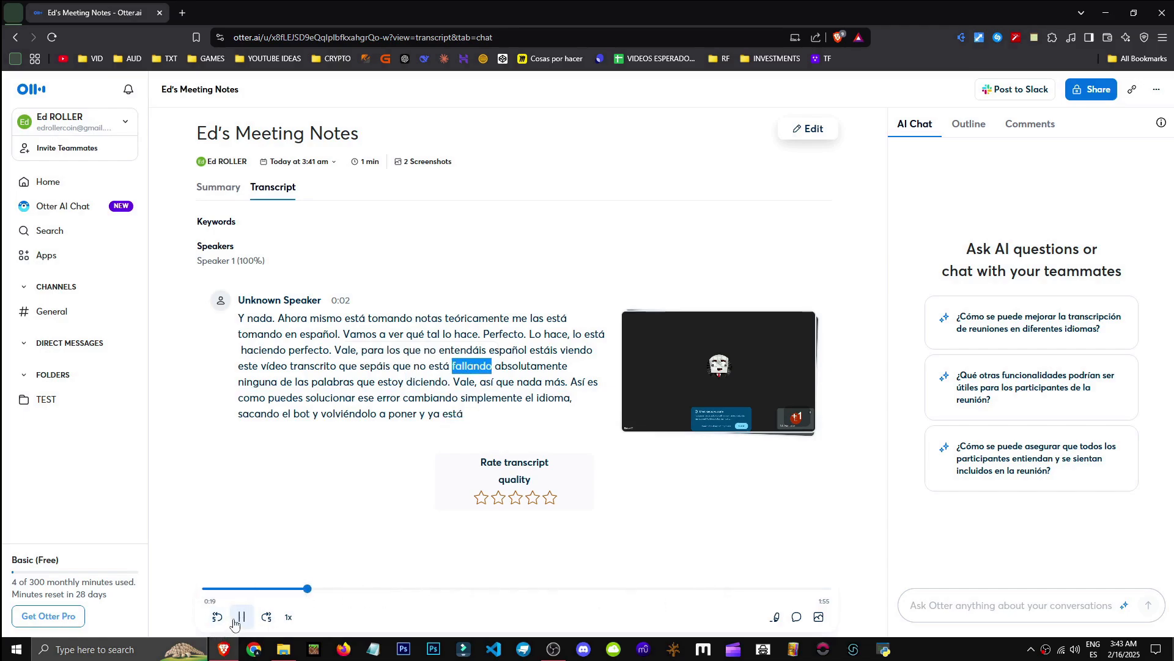
{"action": "left_click", "coordinate": [237, 619]}
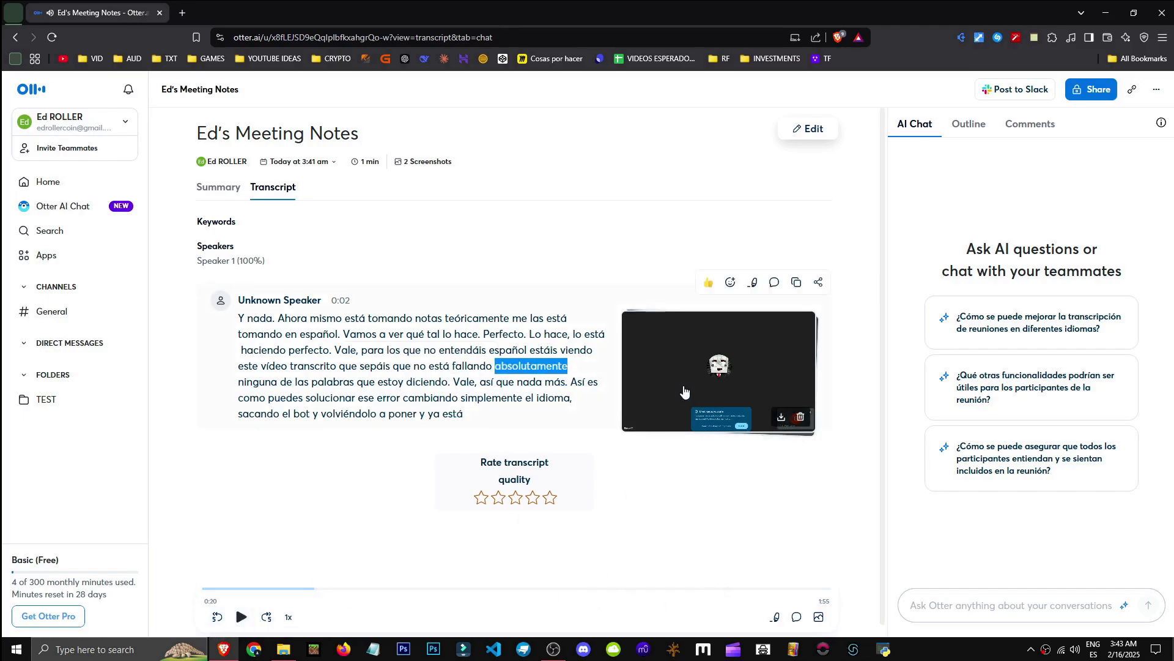
{"action": "left_click", "coordinate": [1100, 97]}
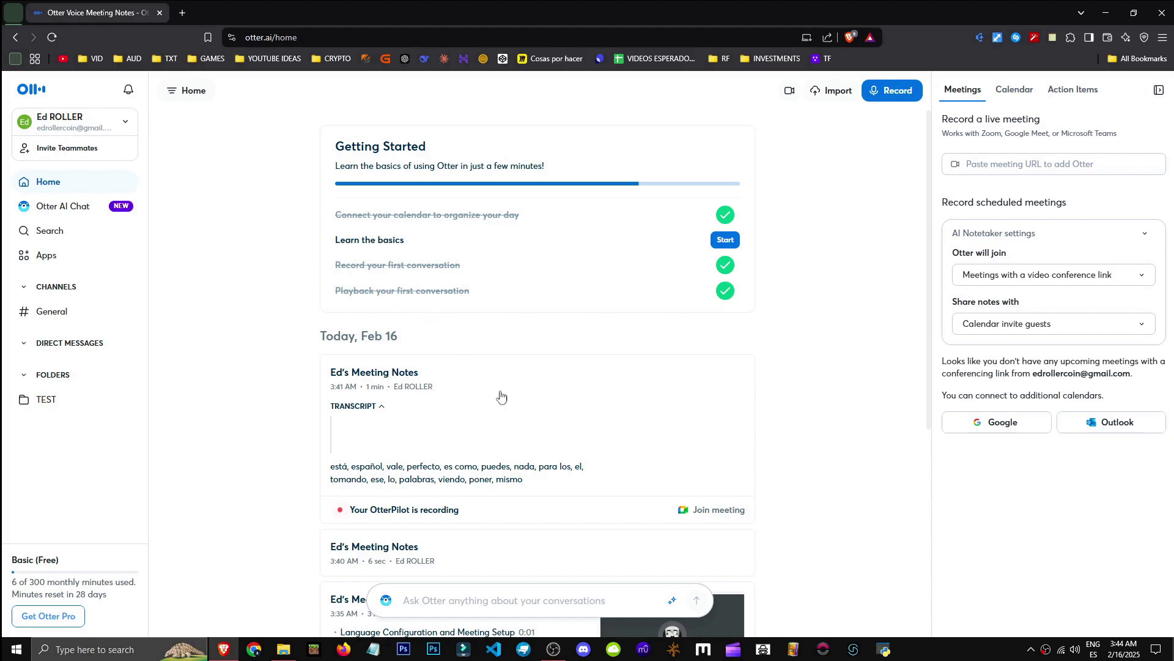
Step: Reopen the 3:41 AM meeting notes, go through the tour tips, review the speaker-separated transcript and play part of the recording
{"action": "left_click", "coordinate": [638, 490]}
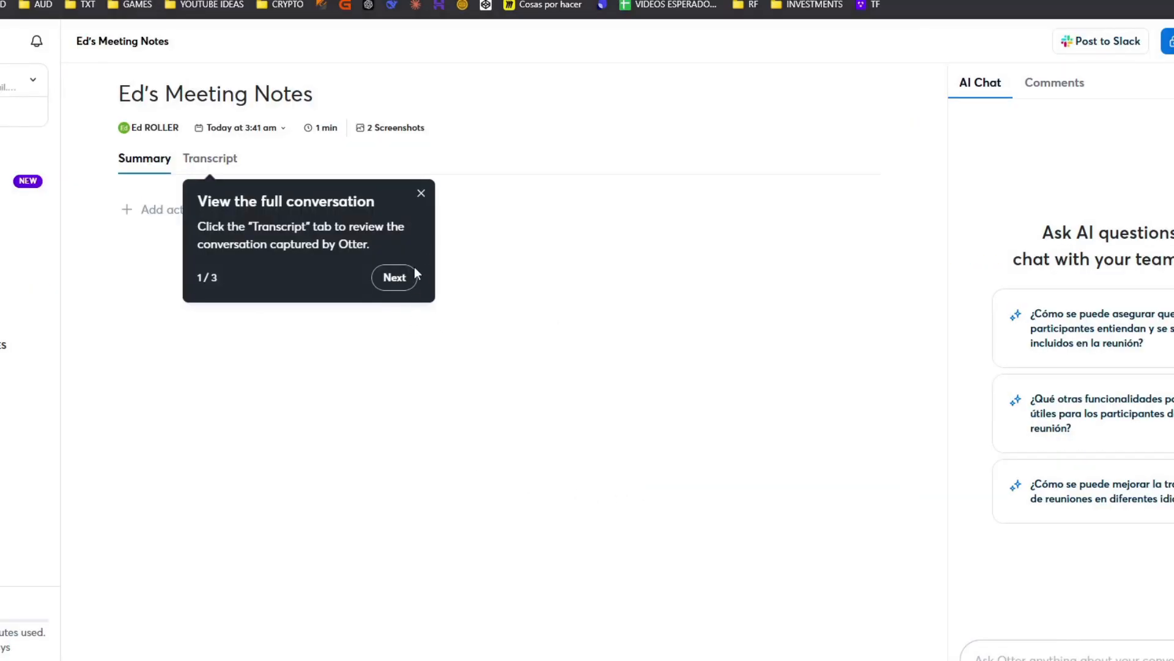
{"action": "left_click", "coordinate": [410, 272]}
{"action": "scroll", "coordinate": [262, 599], "scroll_direction": "down", "scroll_amount": 3}
{"action": "left_click", "coordinate": [955, 64]}
{"action": "scroll", "coordinate": [290, 366], "scroll_direction": "down", "scroll_amount": 2}
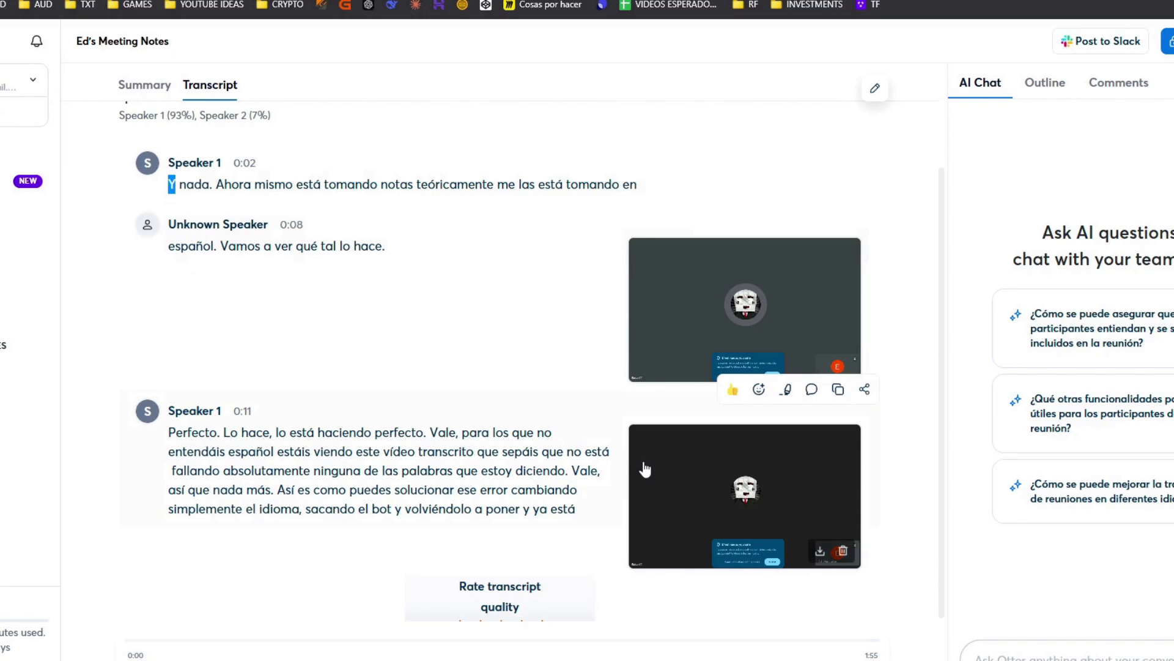
{"action": "scroll", "coordinate": [636, 477], "scroll_direction": "down", "scroll_amount": 2}
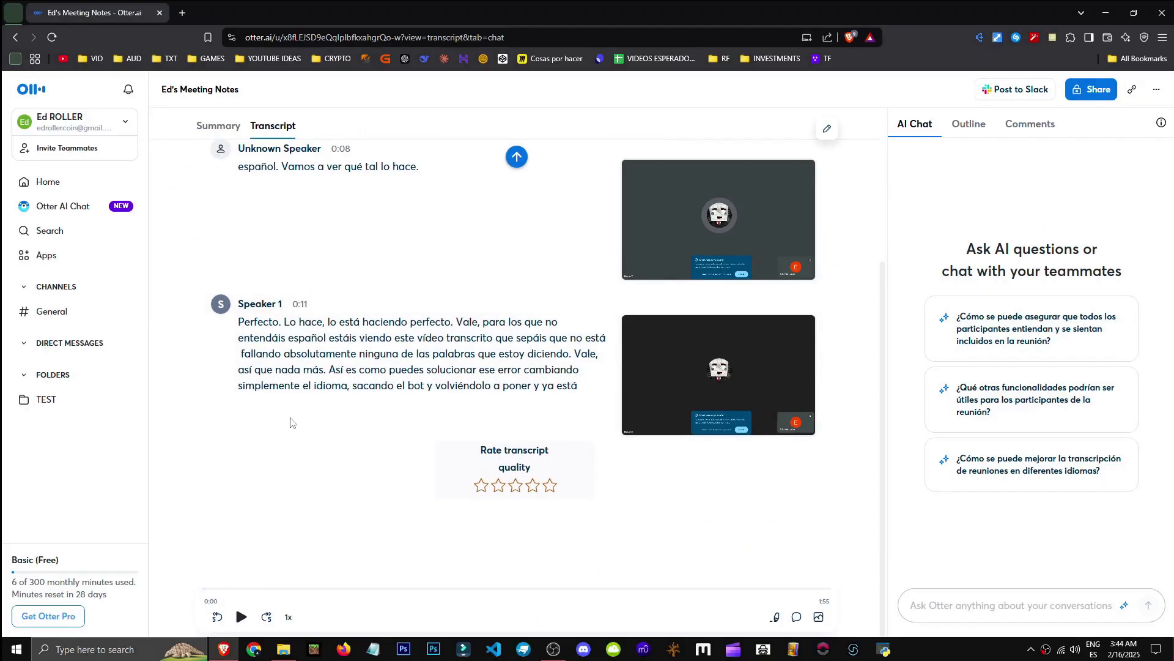
{"action": "scroll", "coordinate": [290, 419], "scroll_direction": "up", "scroll_amount": 3}
{"action": "scroll", "coordinate": [546, 548], "scroll_direction": "down", "scroll_amount": 3}
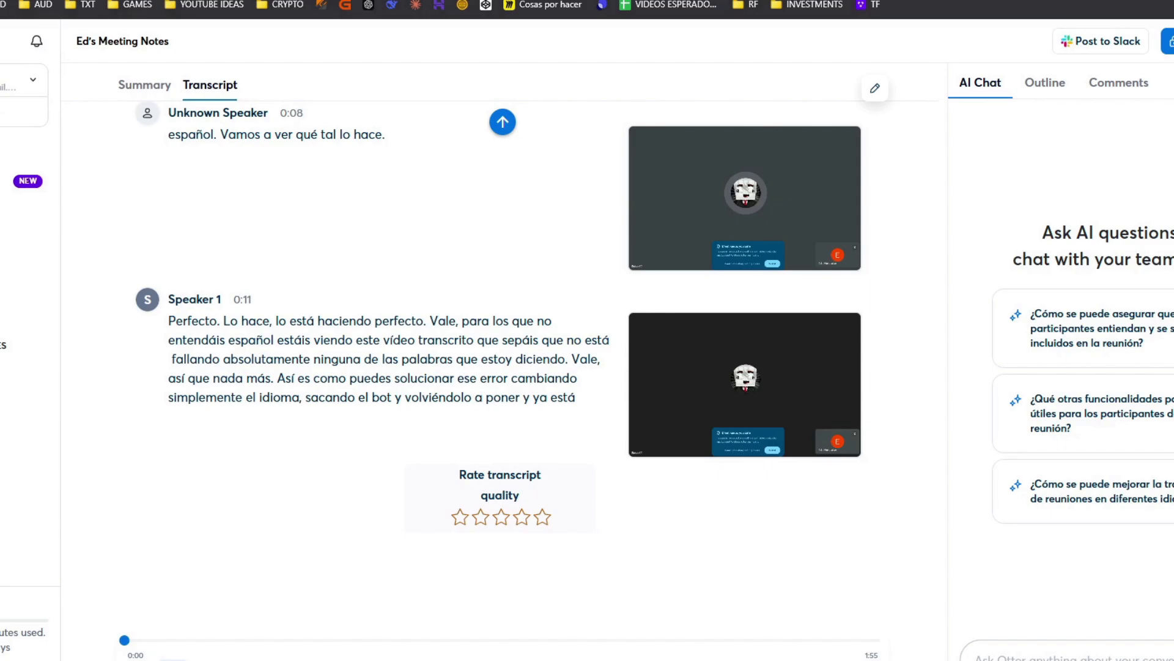
{"action": "left_click", "coordinate": [203, 640]}
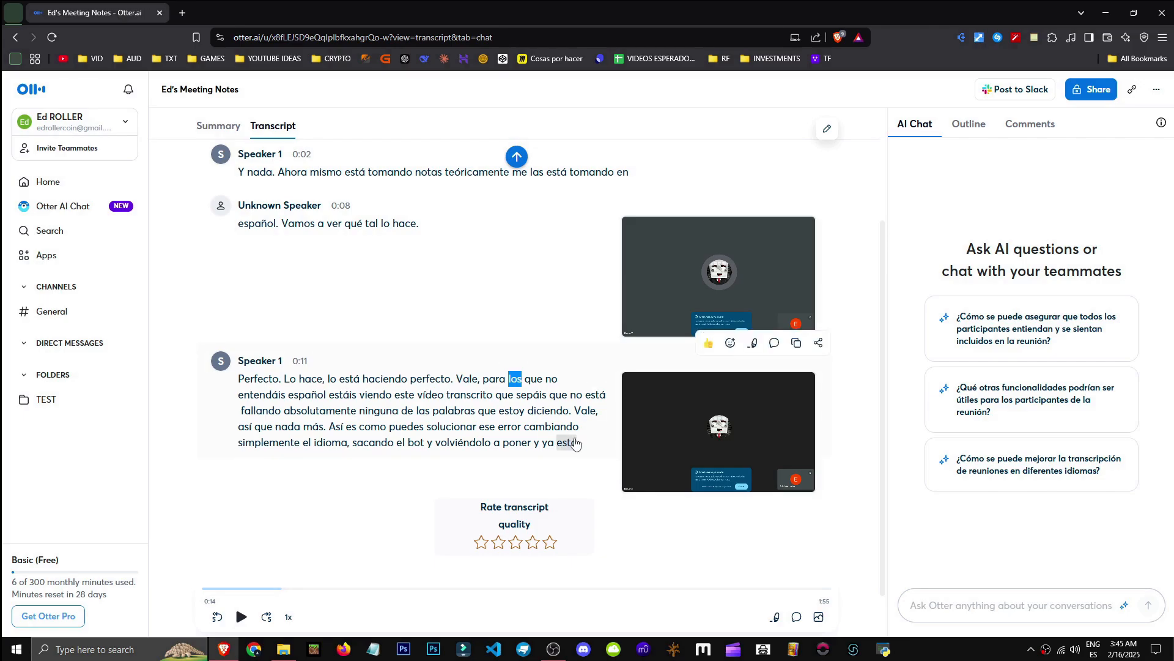
Step: Enlarge the second screenshot in the meeting transcript, close it and look over the rest of the transcript
{"action": "left_click", "coordinate": [742, 414]}
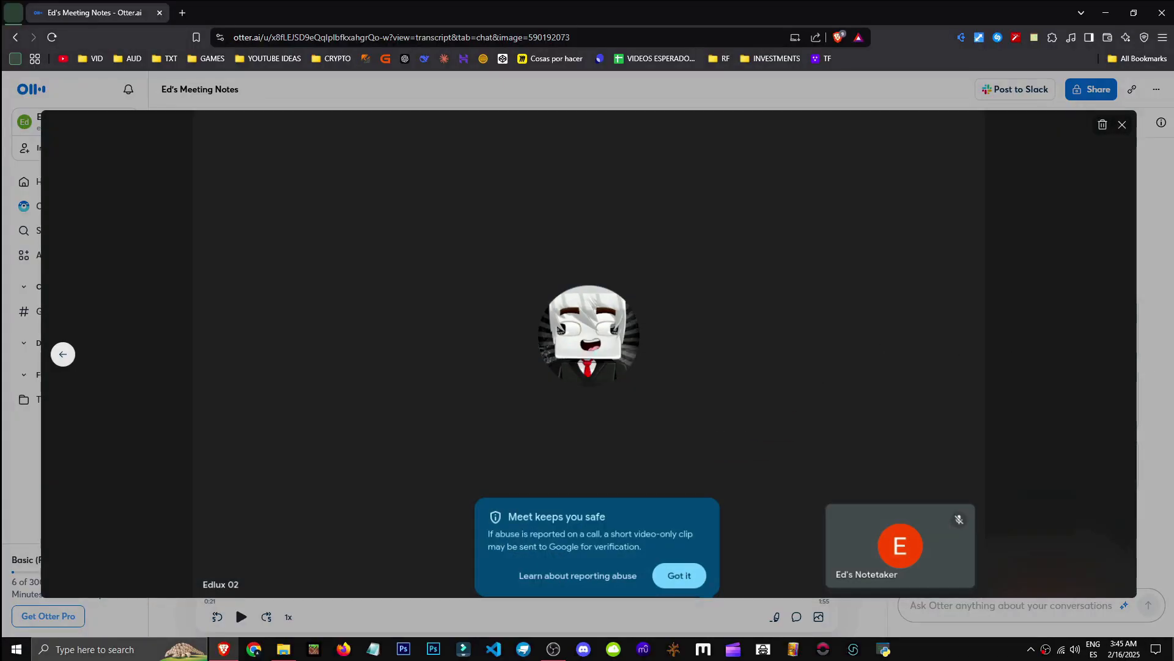
{"action": "left_click", "coordinate": [1162, 370]}
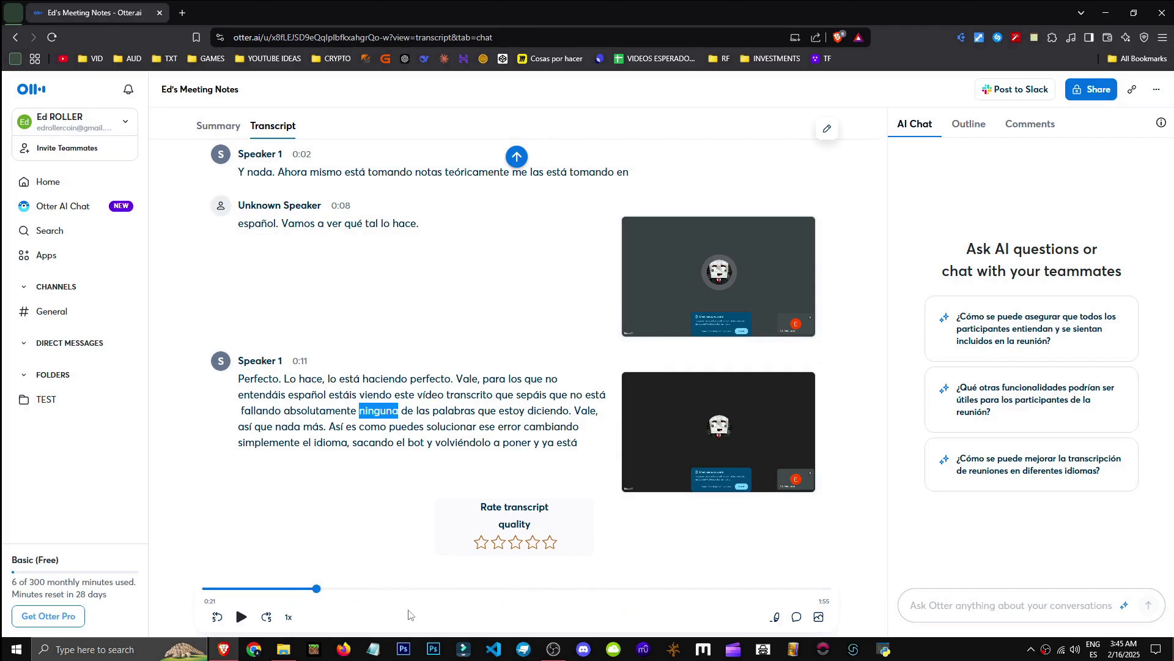
{"action": "scroll", "coordinate": [409, 569], "scroll_direction": "down", "scroll_amount": 1}
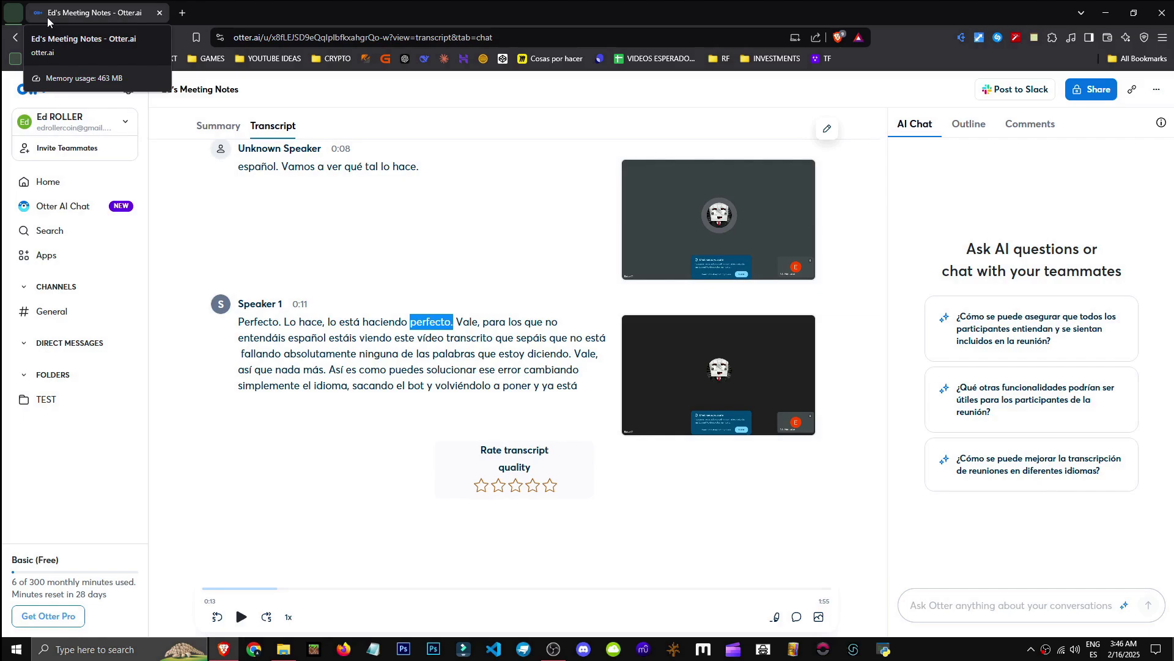
Step: Go to the home page, reopen the 3:41 AM meeting notes, dismiss the Highlight tip and read through the transcript
{"action": "left_click", "coordinate": [48, 181]}
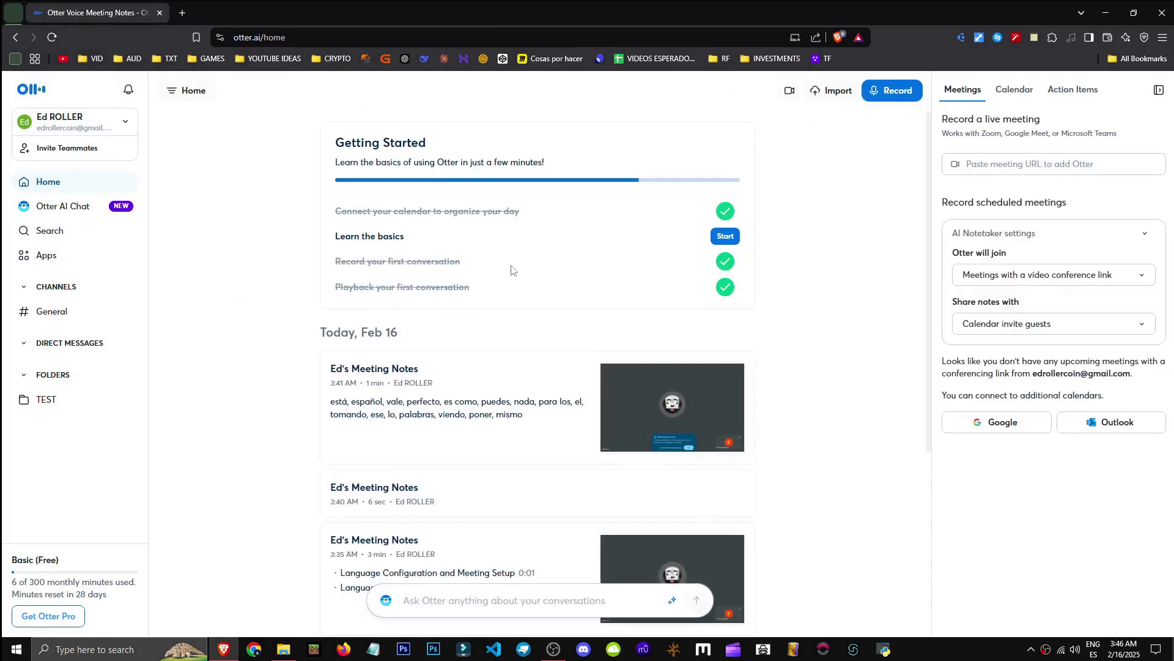
{"action": "scroll", "coordinate": [574, 445], "scroll_direction": "down", "scroll_amount": 4}
{"action": "scroll", "coordinate": [692, 403], "scroll_direction": "up", "scroll_amount": 1}
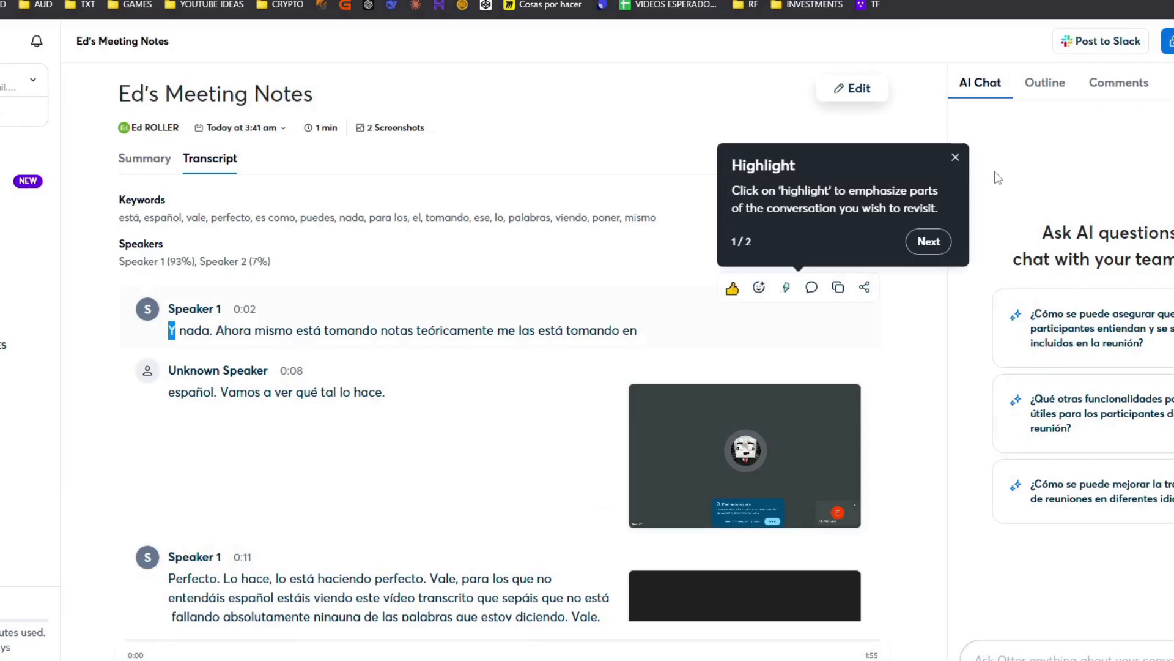
{"action": "left_click", "coordinate": [954, 161]}
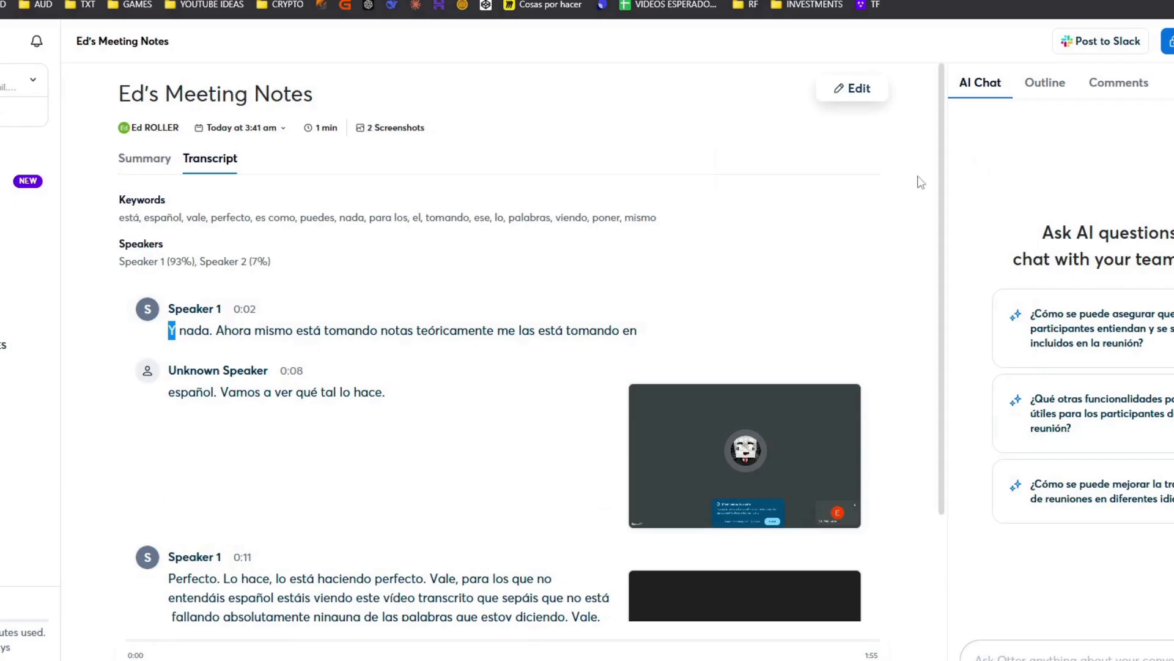
{"action": "scroll", "coordinate": [362, 481], "scroll_direction": "down", "scroll_amount": 4}
{"action": "scroll", "coordinate": [306, 490], "scroll_direction": "up", "scroll_amount": 4}
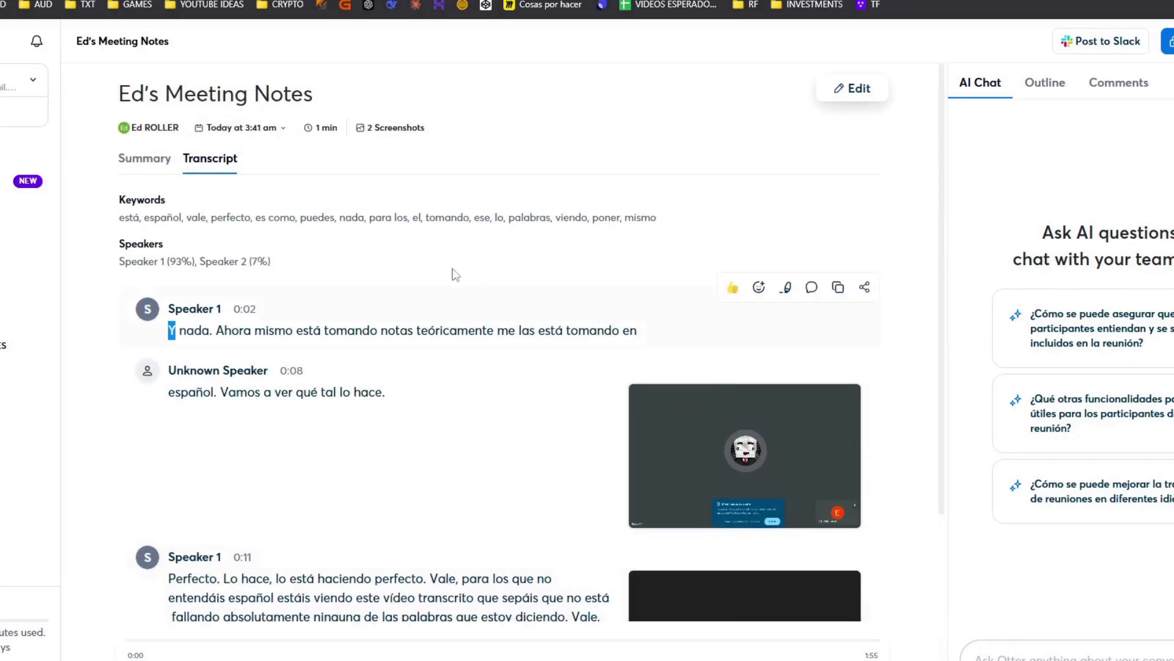
{"action": "scroll", "coordinate": [392, 381], "scroll_direction": "down", "scroll_amount": 4}
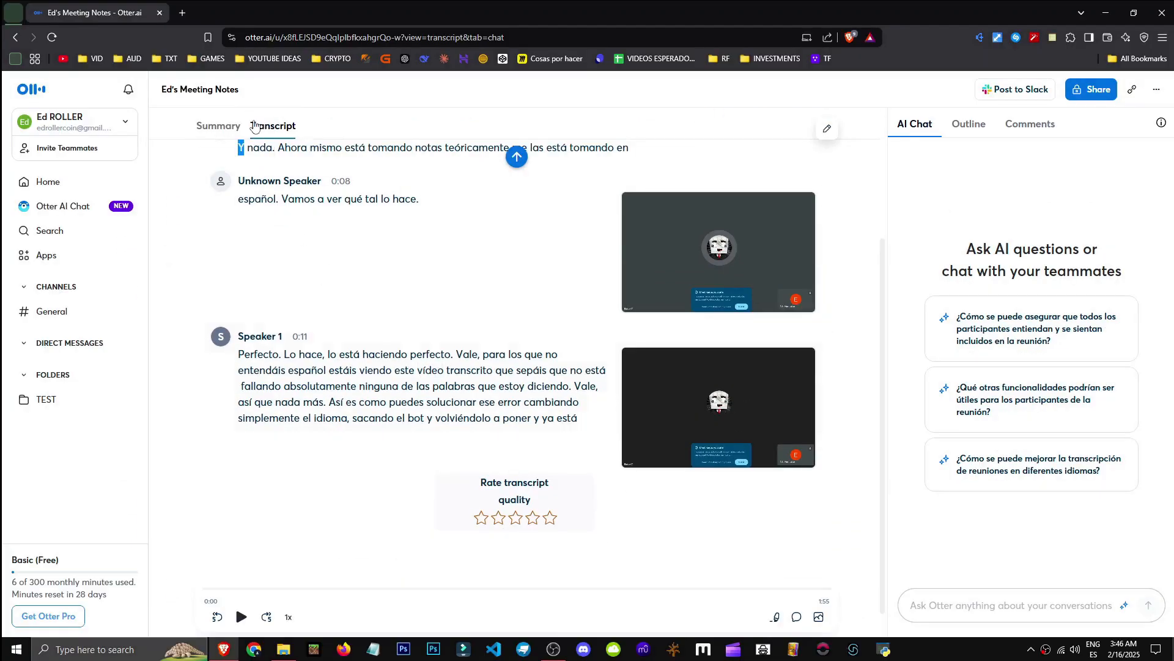
{"action": "scroll", "coordinate": [286, 283], "scroll_direction": "up", "scroll_amount": 4}
Step: Check the 3:41 AM meeting's summary with its action item entry, then its transcript, outline and comments
{"action": "left_click", "coordinate": [152, 166]}
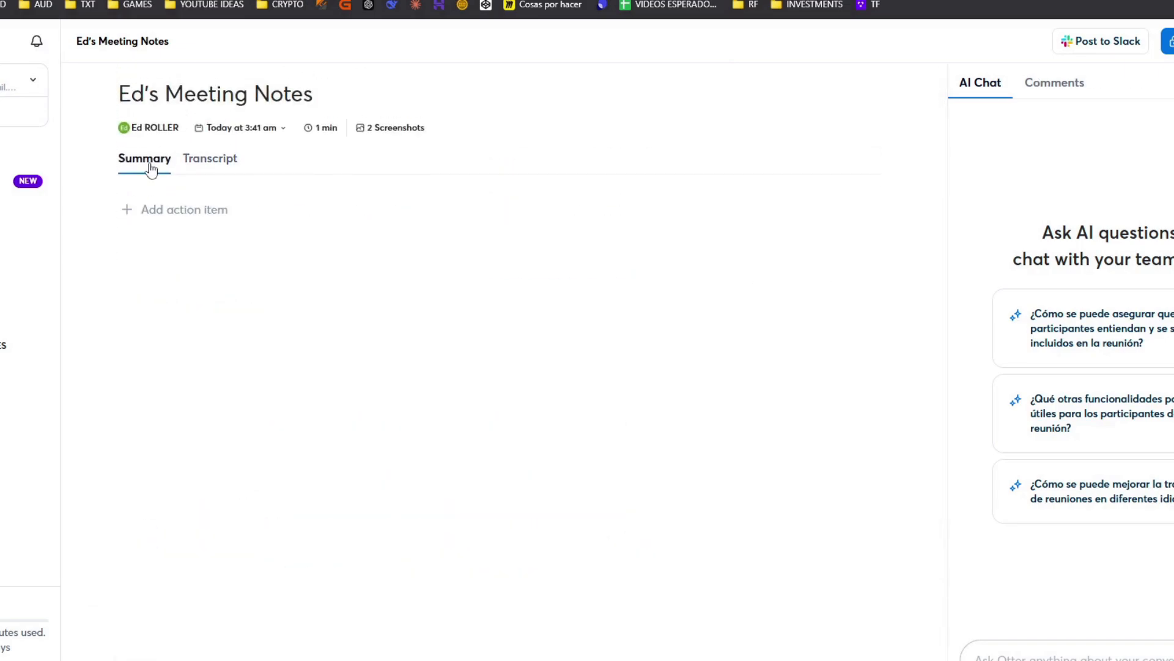
{"action": "left_click", "coordinate": [153, 207]}
{"action": "left_click", "coordinate": [185, 158]}
{"action": "left_click", "coordinate": [969, 125]}
{"action": "left_click", "coordinate": [1045, 129]}
Step: Open Otter AI Chat in a separate browser tab, view it and return to the meeting notes
{"action": "middle_click", "coordinate": [73, 206]}
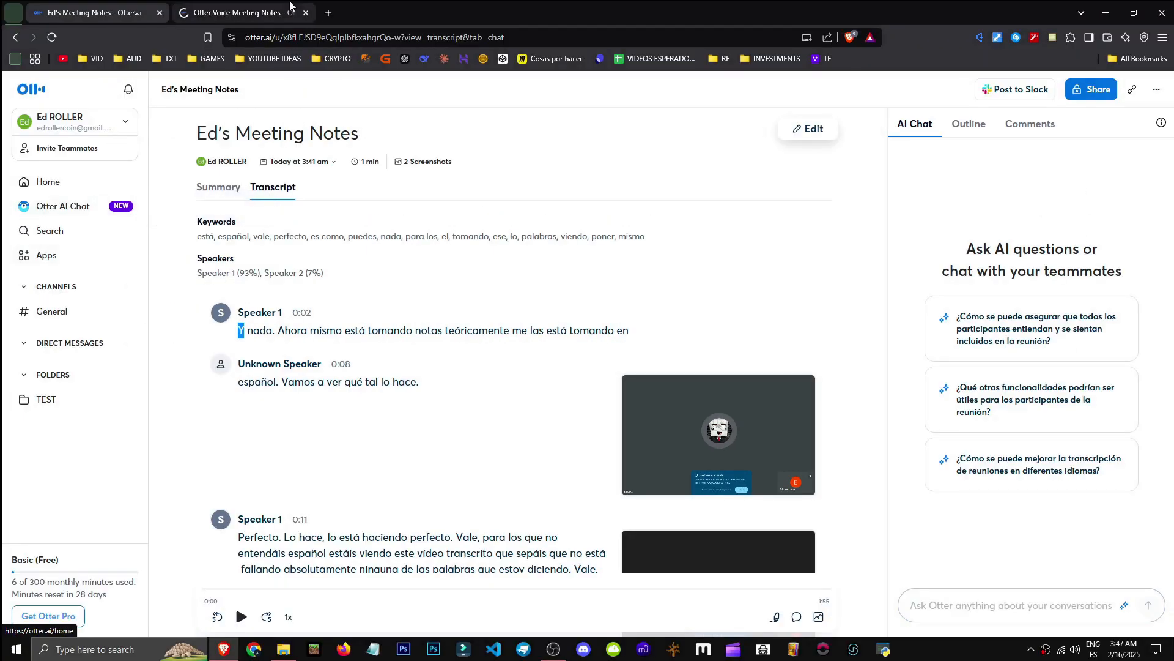
{"action": "left_click", "coordinate": [282, 8]}
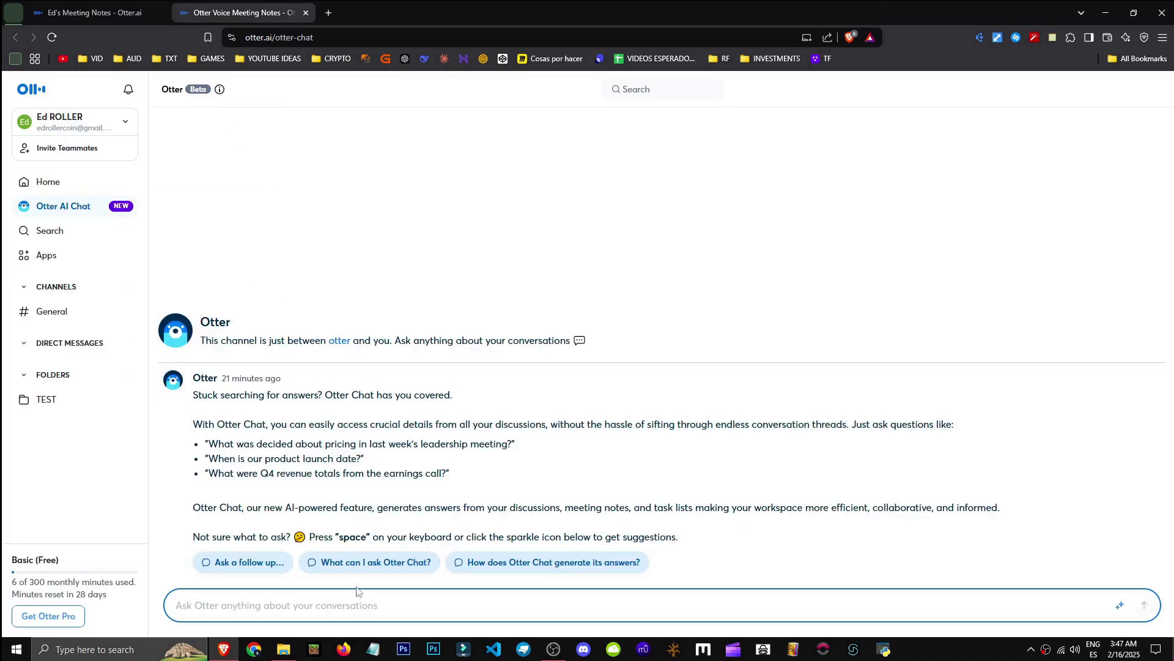
{"action": "left_click", "coordinate": [92, 12]}
Step: Ask the meeting's AI chat "WHAT I HAVE TALKED ABOUT ON MY LATEST MEETING" and "summarize then, the key points"
{"action": "scroll", "coordinate": [388, 386], "scroll_direction": "down", "scroll_amount": 4}
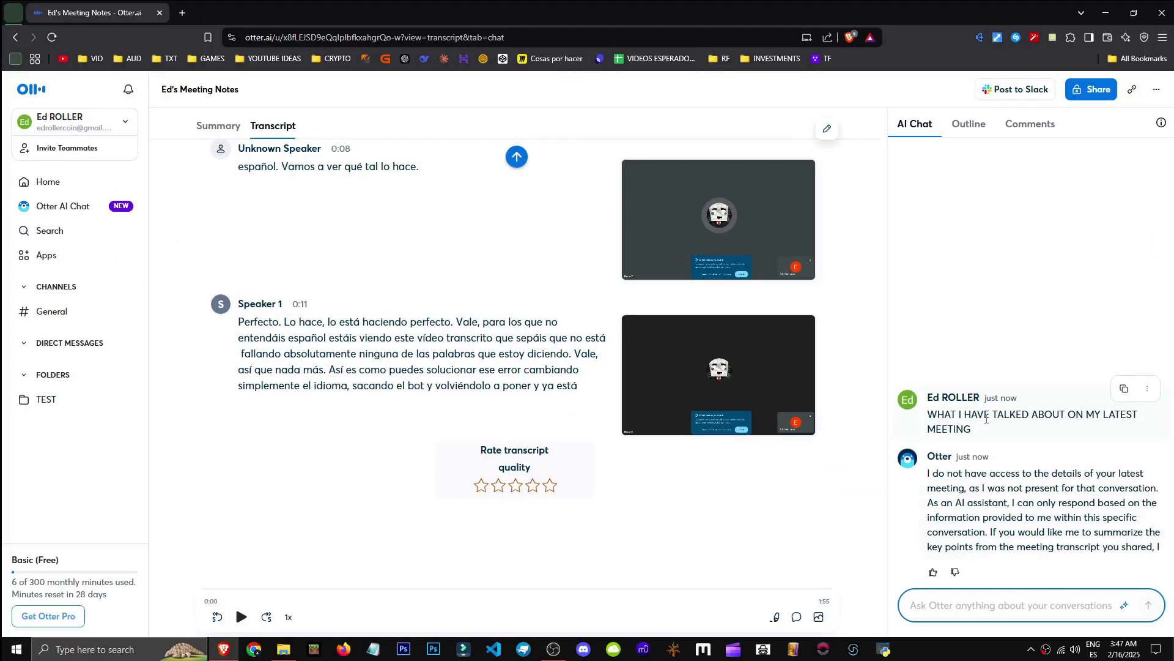
{"action": "left_click_drag", "start_coordinate": [938, 431], "coordinate": [954, 462]}
{"action": "left_click", "coordinate": [980, 446]}
{"action": "left_click_drag", "start_coordinate": [974, 197], "coordinate": [927, 182]}
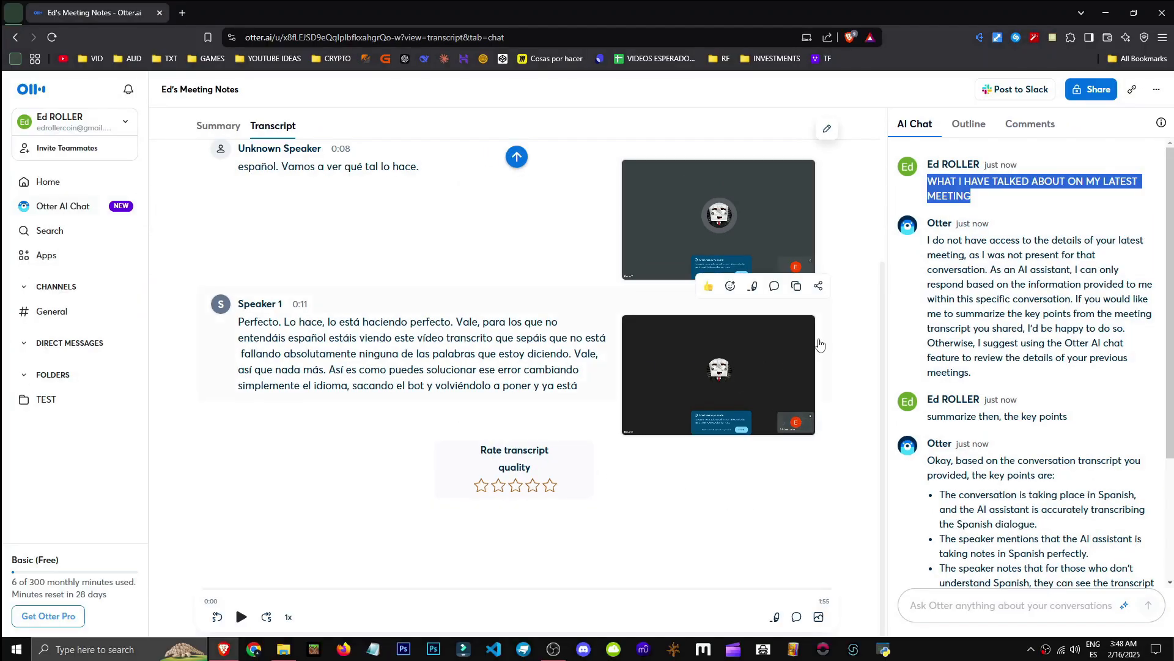
Step: Read through the AI chat's key-point answer, highlighting its individual points and finally the whole answer
{"action": "scroll", "coordinate": [1111, 340], "scroll_direction": "down", "scroll_amount": 1}
{"action": "scroll", "coordinate": [1024, 339], "scroll_direction": "down", "scroll_amount": 3}
{"action": "left_click_drag", "start_coordinate": [928, 243], "coordinate": [1068, 244]}
{"action": "left_click", "coordinate": [1069, 244]}
{"action": "mouse_move", "coordinate": [1065, 290]}
{"action": "left_click_drag", "start_coordinate": [952, 322], "coordinate": [1142, 323]}
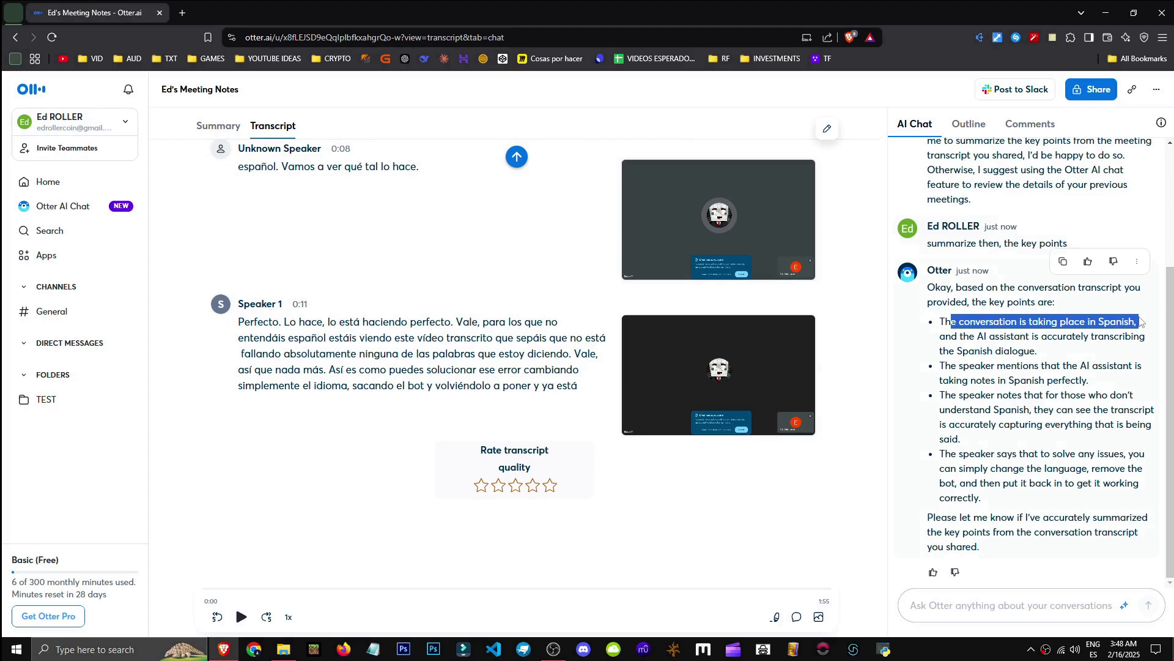
{"action": "left_click_drag", "start_coordinate": [940, 366], "coordinate": [1117, 386]}
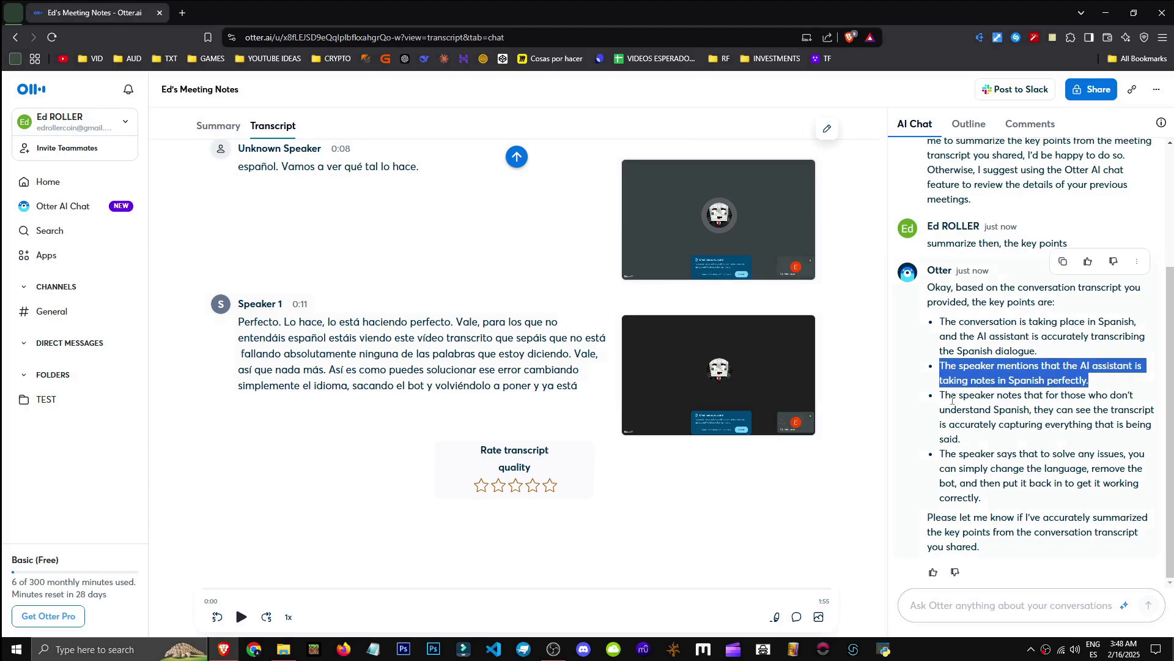
{"action": "left_click_drag", "start_coordinate": [999, 549], "coordinate": [314, 456]}
{"action": "scroll", "coordinate": [314, 457], "scroll_direction": "down", "scroll_amount": 3}
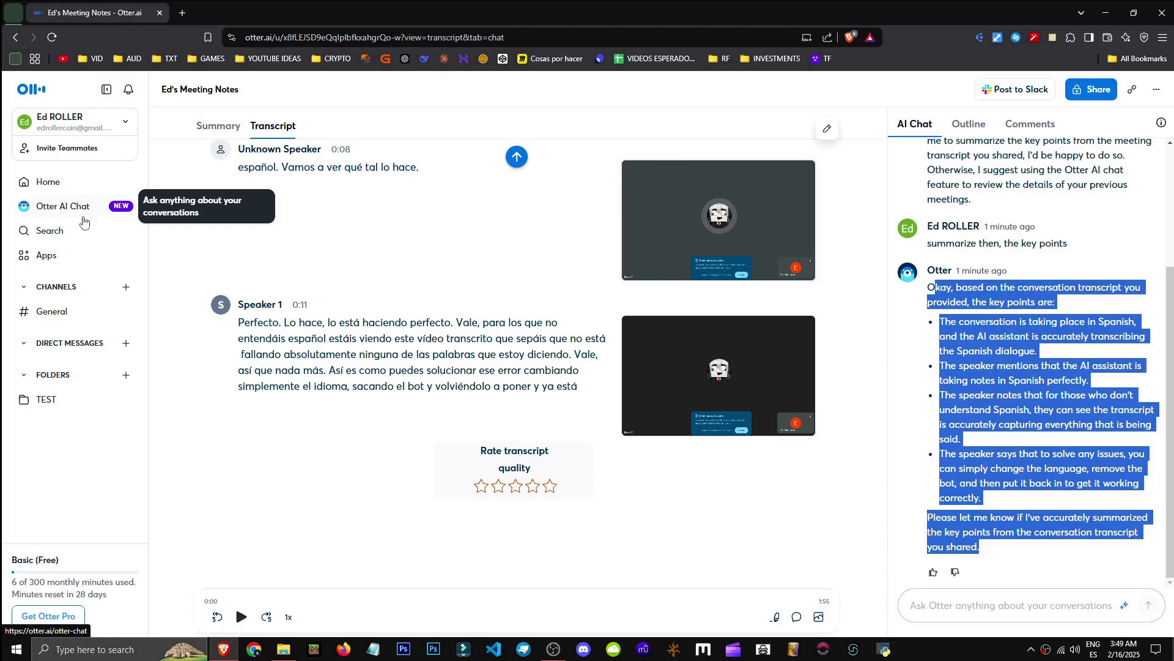
Step: Return to the home page, browse the screenshots of the 3:41 AM and 3:35 AM meetings and open Otter AI Chat
{"action": "scroll", "coordinate": [392, 367], "scroll_direction": "up", "scroll_amount": 4}
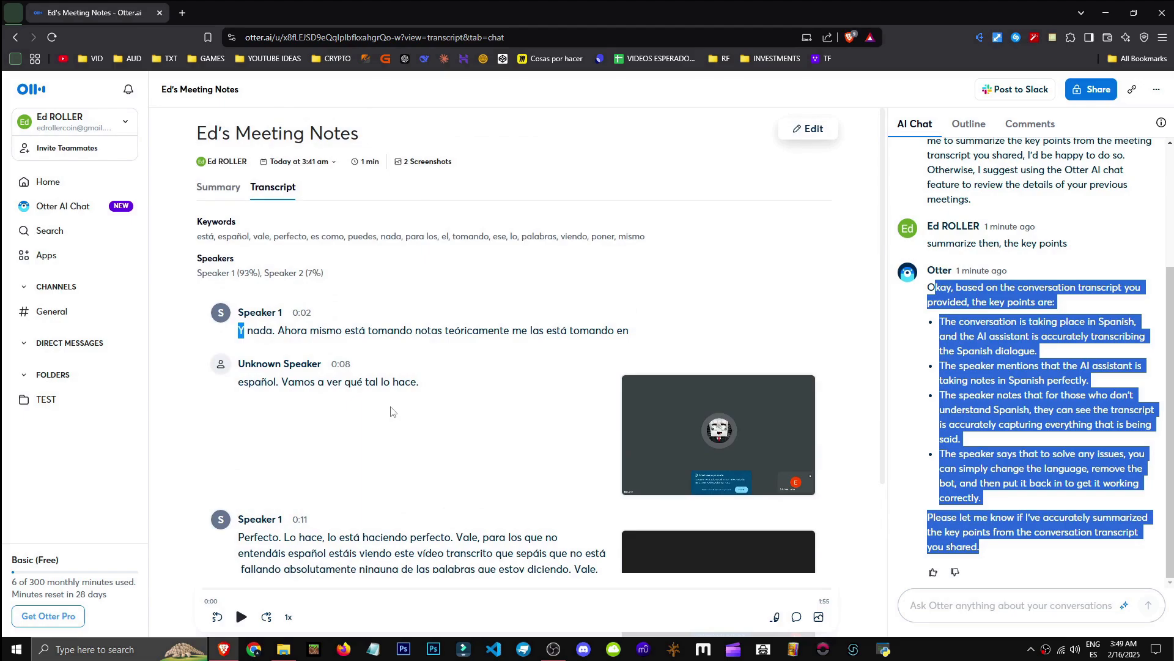
{"action": "left_click", "coordinate": [29, 178]}
{"action": "scroll", "coordinate": [686, 398], "scroll_direction": "down", "scroll_amount": 1}
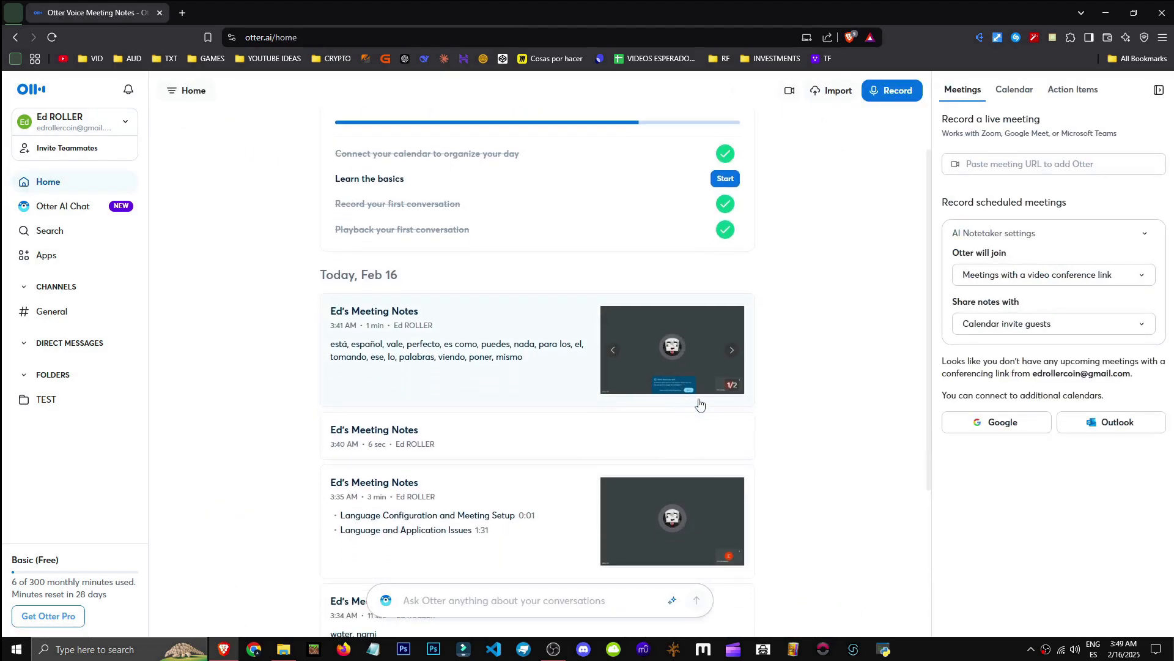
{"action": "left_click", "coordinate": [733, 351]}
{"action": "left_click", "coordinate": [733, 522]}
{"action": "scroll", "coordinate": [451, 467], "scroll_direction": "up", "scroll_amount": 1}
{"action": "left_click", "coordinate": [76, 210]}
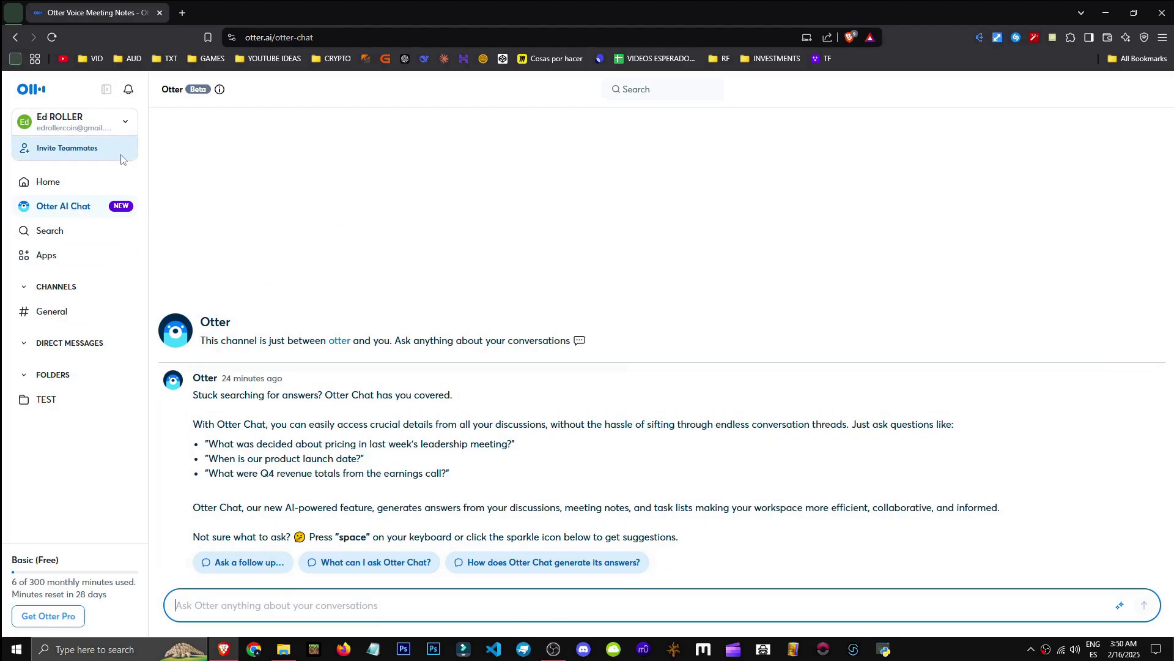
Step: Revisit the home page and Otter AI Chat, and view the General channel and the TEST folder
{"action": "left_click", "coordinate": [95, 176]}
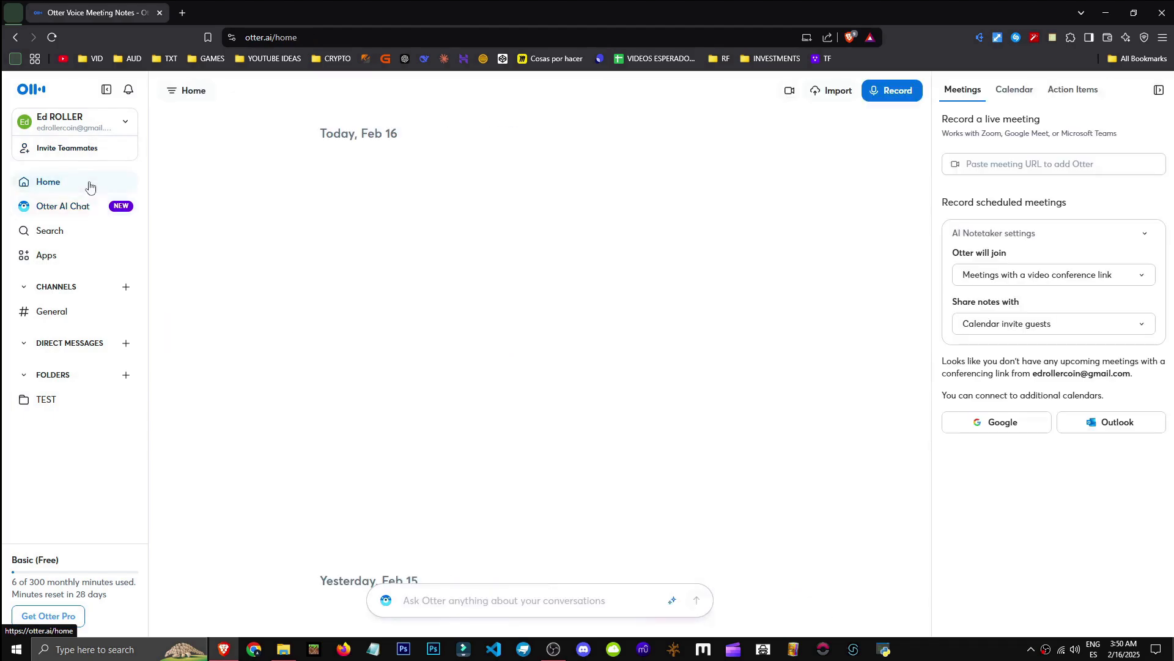
{"action": "left_click", "coordinate": [104, 212]}
{"action": "mouse_move", "coordinate": [220, 88]}
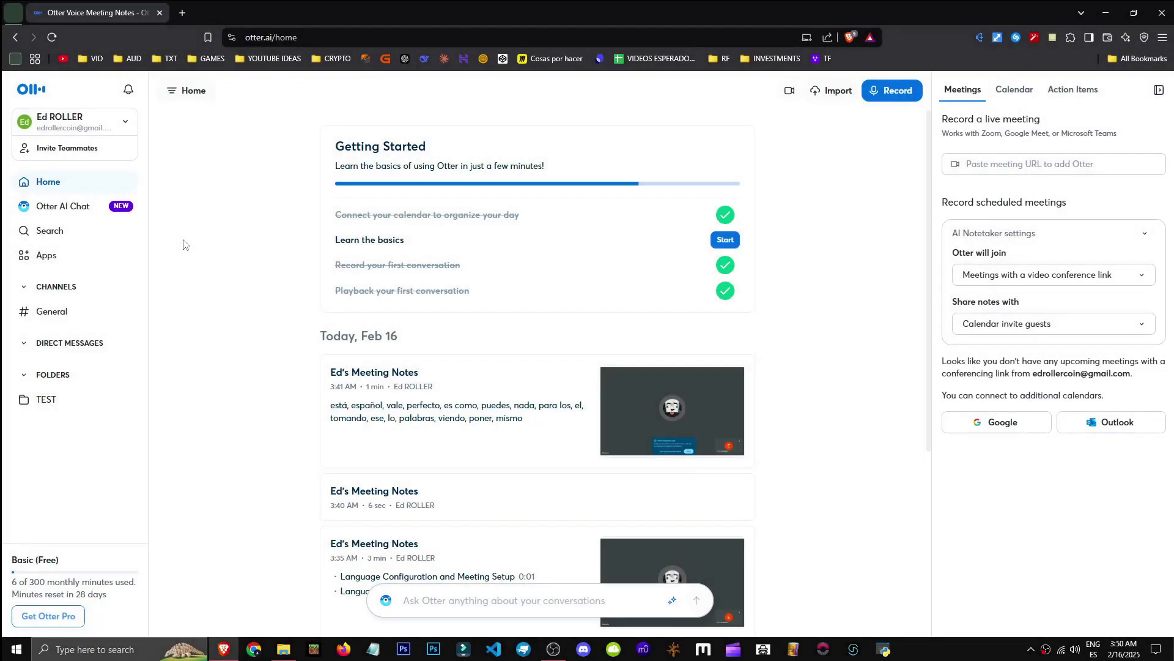
{"action": "left_click", "coordinate": [52, 321]}
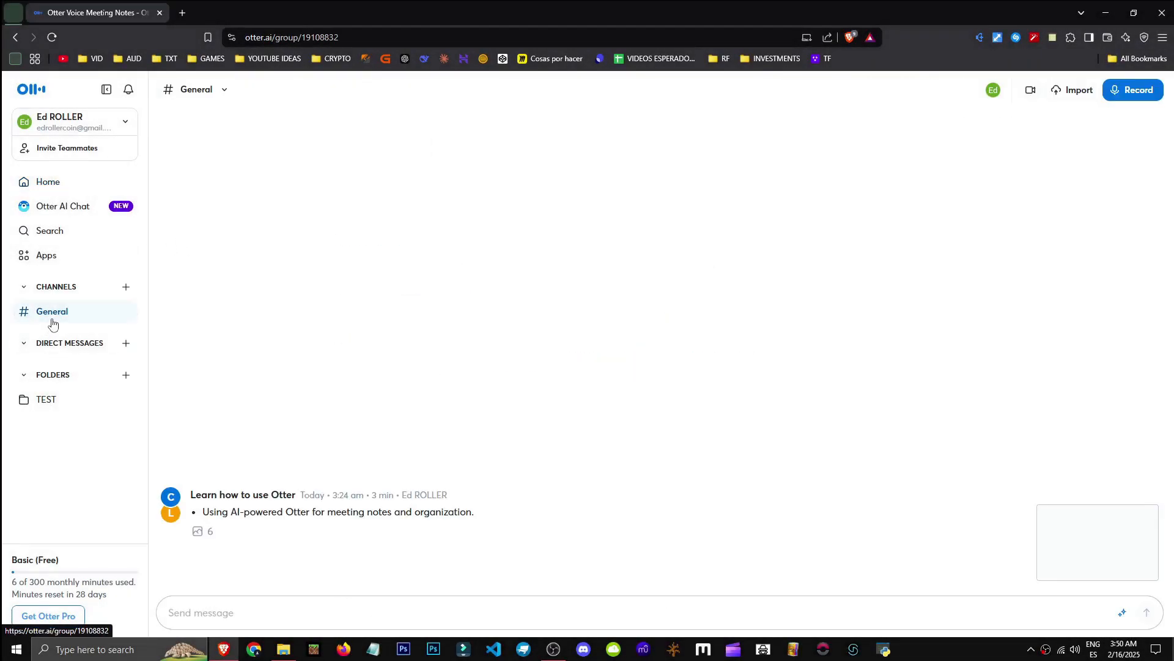
{"action": "left_click", "coordinate": [50, 407]}
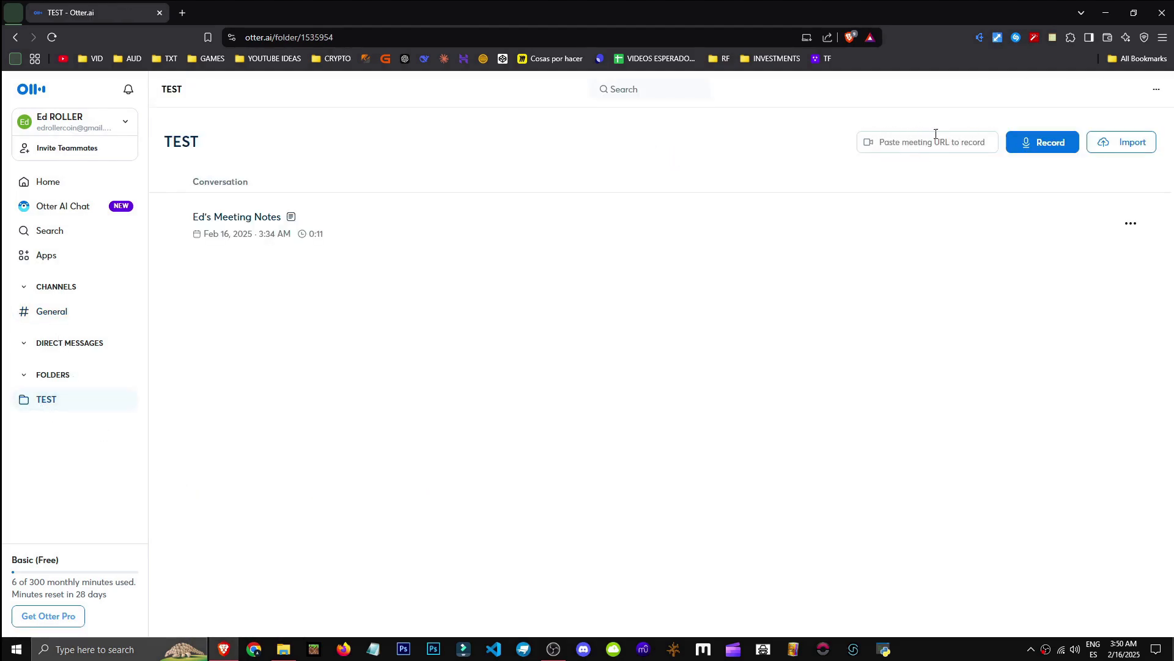
Step: Record a spoken note in Spanish from the TEST folder, stop the recording and reload the note's page
{"action": "left_click", "coordinate": [1047, 146]}
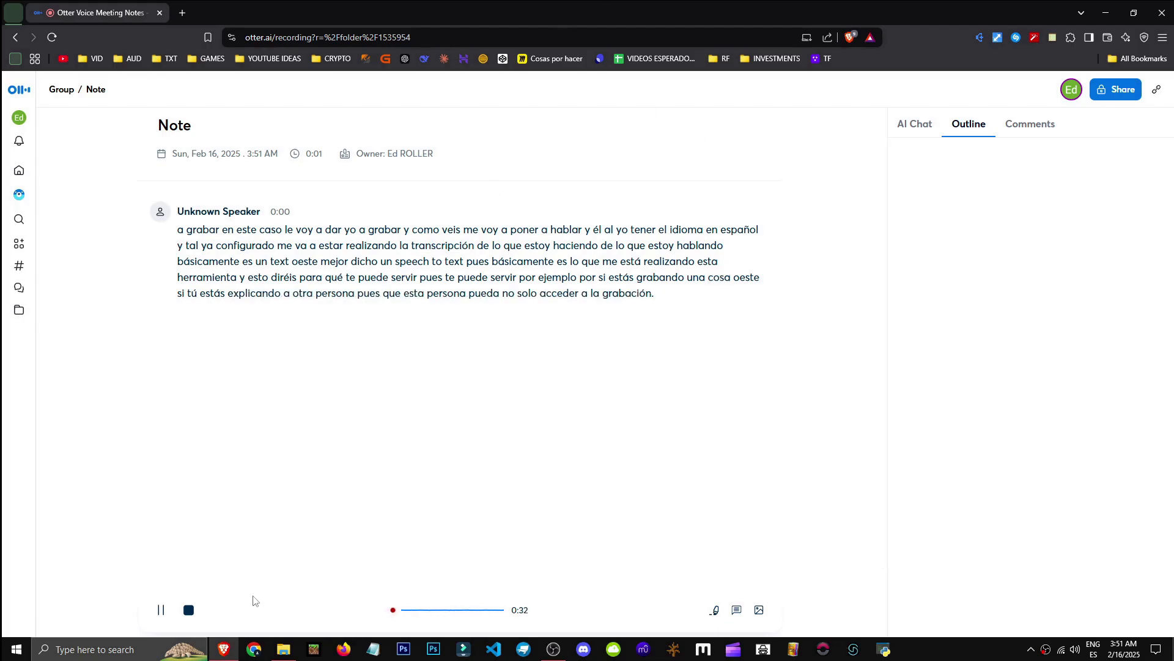
{"action": "left_click", "coordinate": [195, 615]}
{"action": "left_click", "coordinate": [389, 214]}
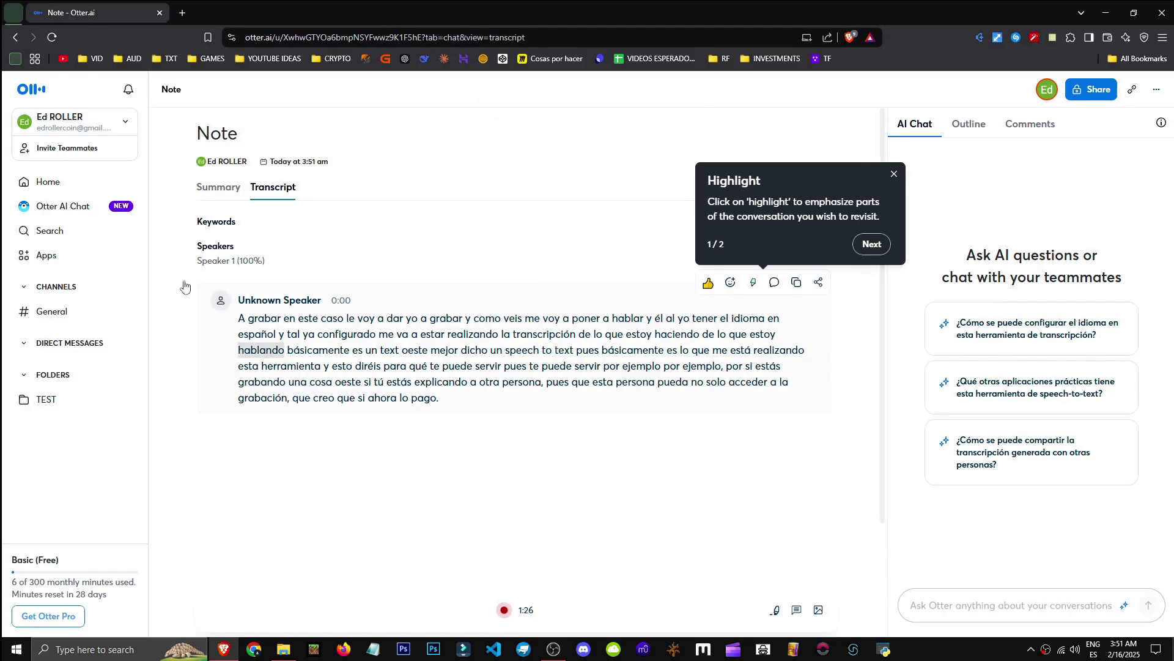
{"action": "left_click", "coordinate": [52, 37]}
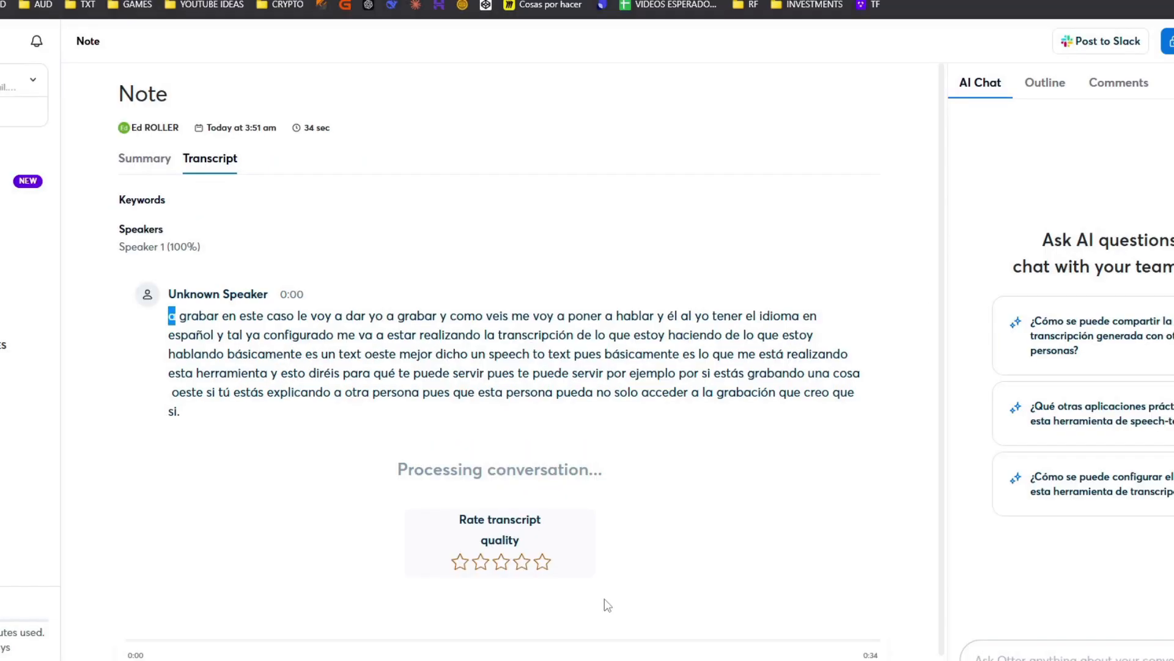
{"action": "left_click", "coordinate": [1046, 613]}
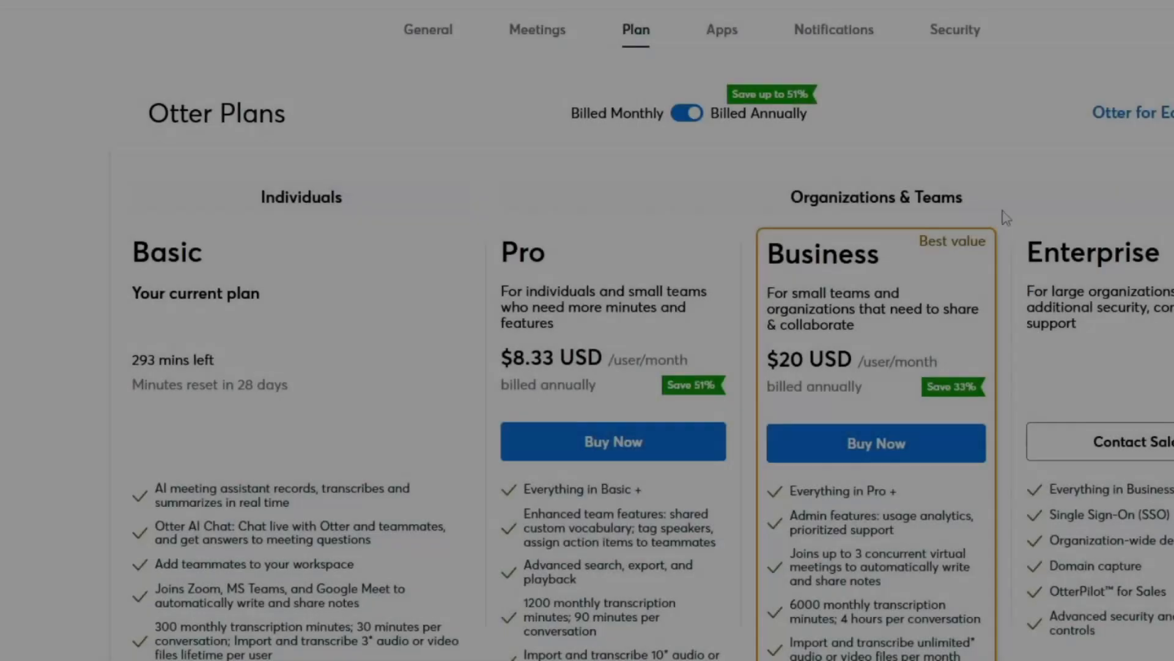
Step: Review the feature comparison on the Plan settings page and the details of the Basic and Pro plans
{"action": "scroll", "coordinate": [1016, 232], "scroll_direction": "down", "scroll_amount": 2}
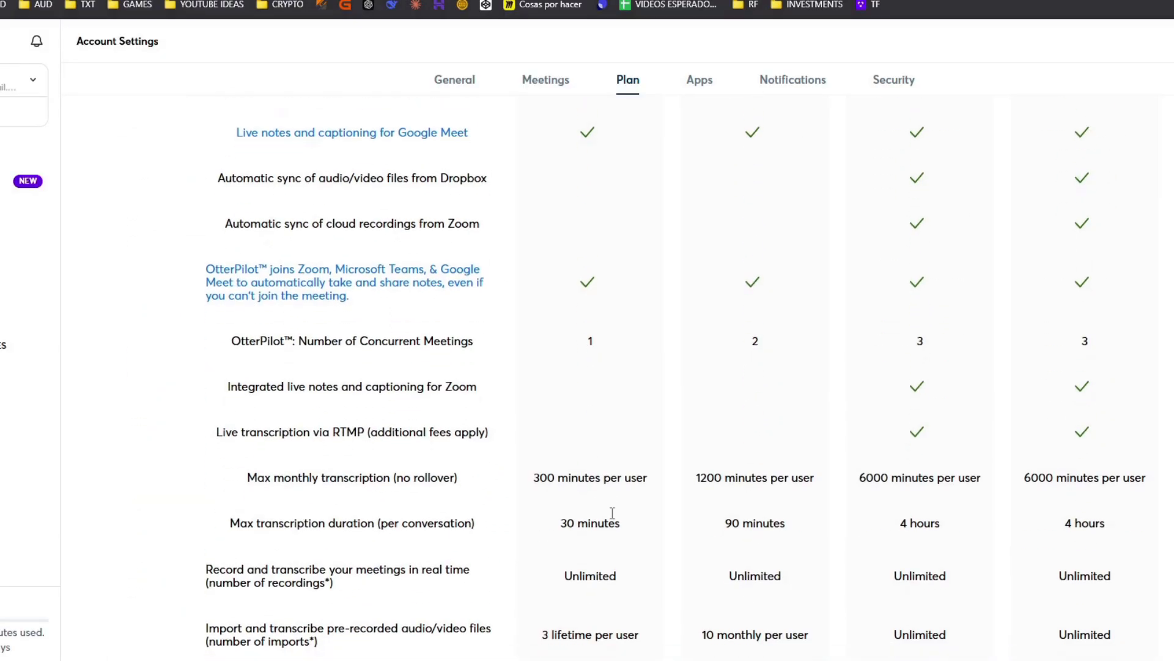
{"action": "scroll", "coordinate": [508, 261], "scroll_direction": "up", "scroll_amount": 15}
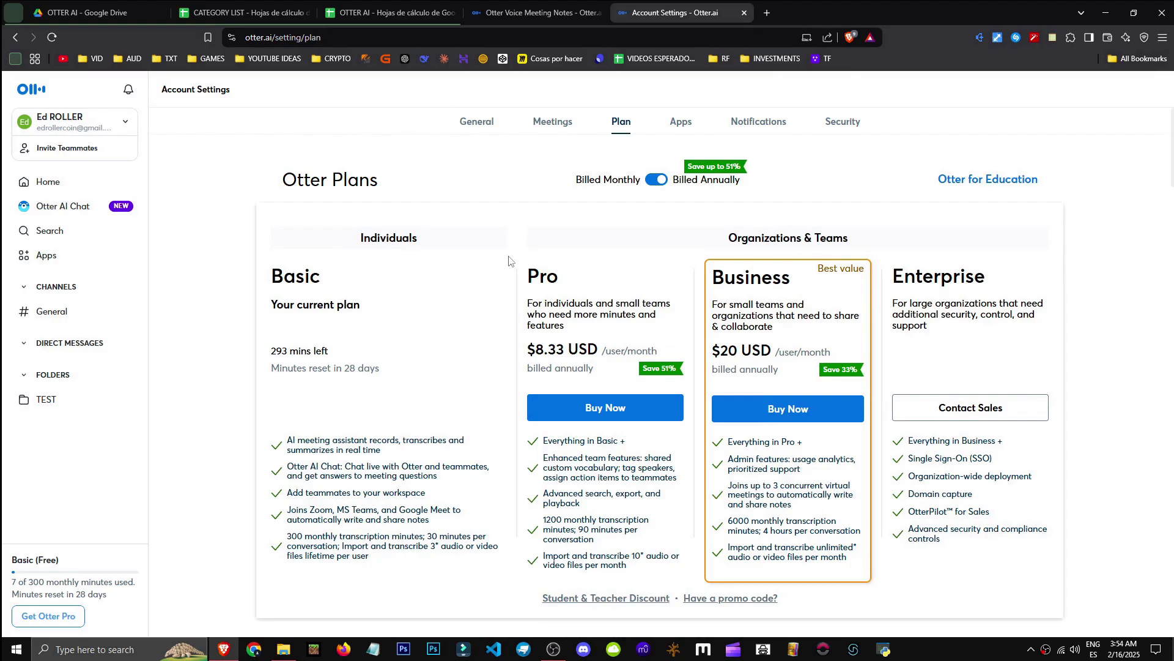
{"action": "left_click_drag", "start_coordinate": [416, 556], "coordinate": [325, 398]}
{"action": "left_click", "coordinate": [328, 395]}
{"action": "left_click_drag", "start_coordinate": [536, 277], "coordinate": [553, 303]}
{"action": "scroll", "coordinate": [636, 464], "scroll_direction": "down", "scroll_amount": 1}
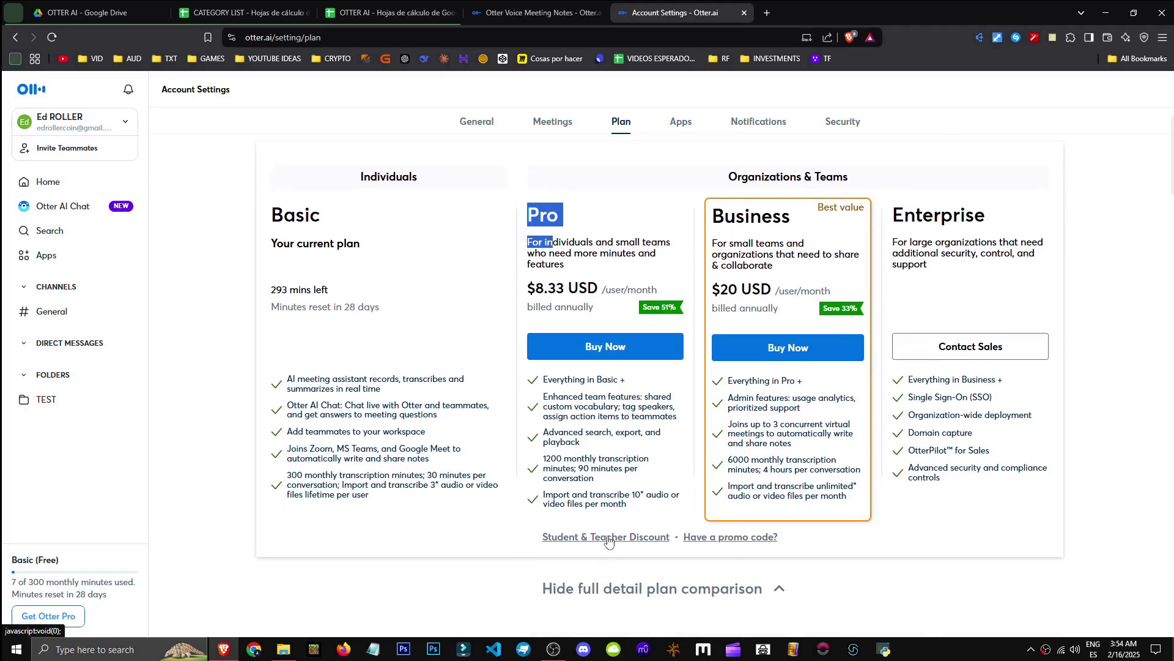
Step: Try to get the Student & Teacher Discount and look through the full detail plan comparison
{"action": "left_click", "coordinate": [613, 542]}
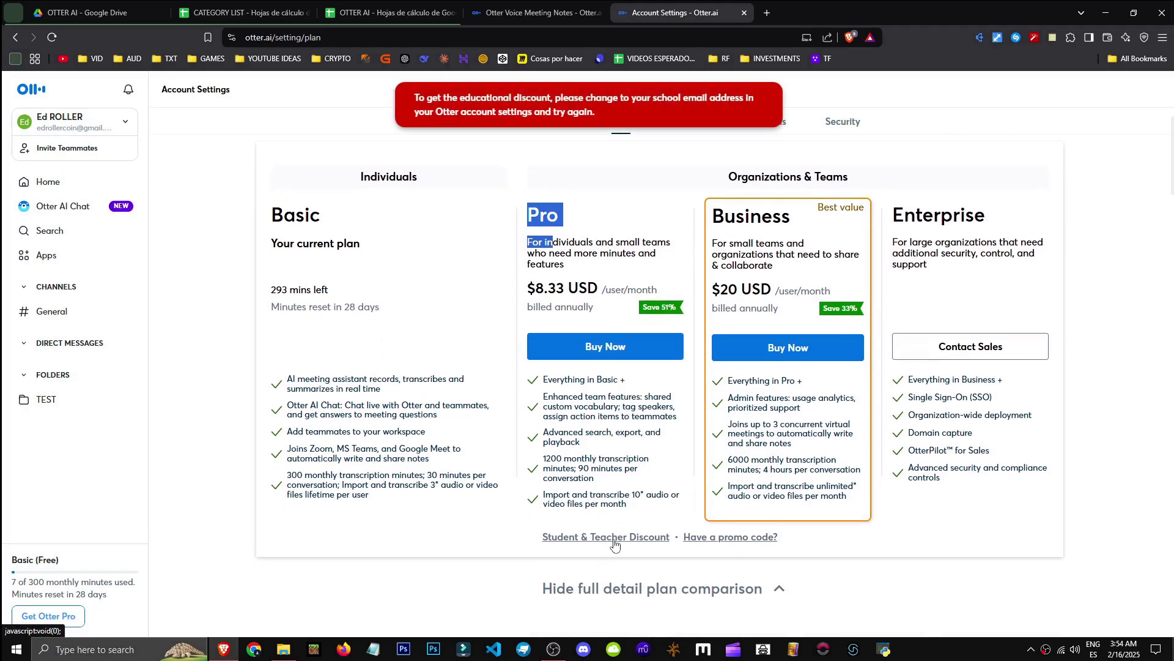
{"action": "scroll", "coordinate": [784, 552], "scroll_direction": "up", "scroll_amount": 1}
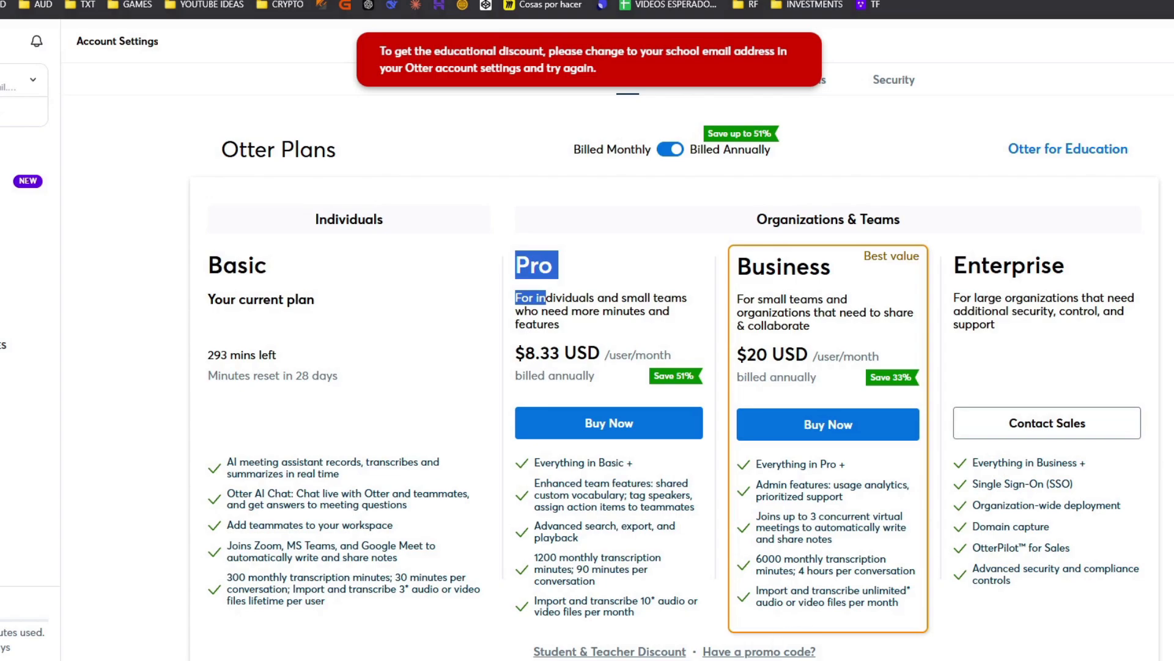
{"action": "scroll", "coordinate": [673, 379], "scroll_direction": "down", "scroll_amount": 5}
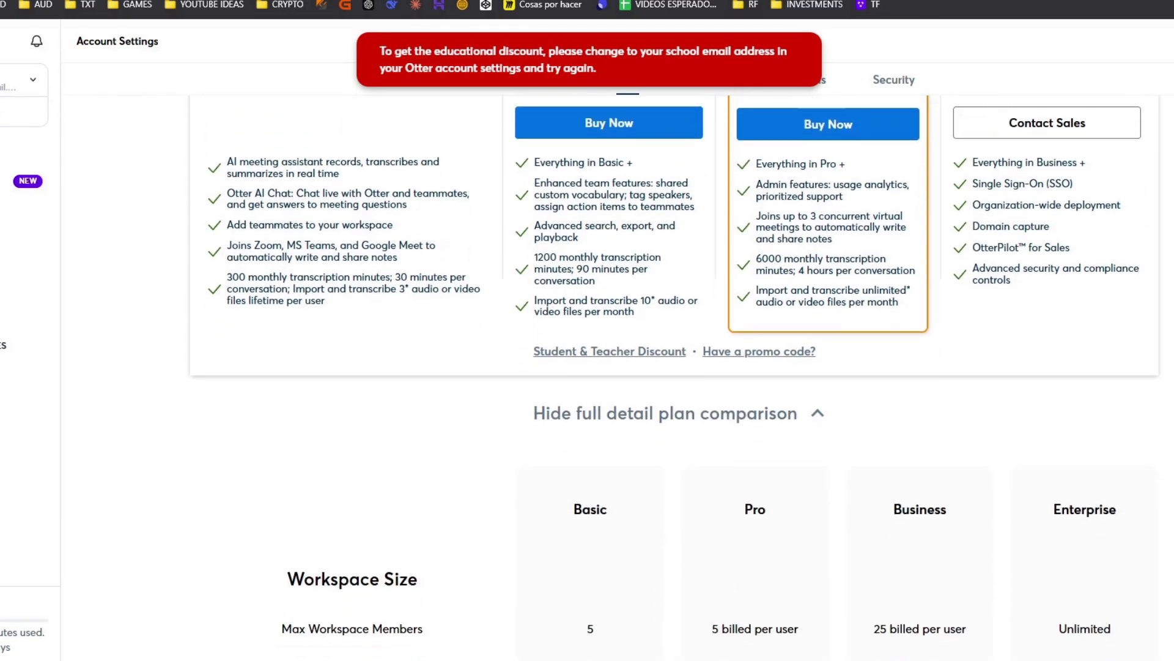
{"action": "scroll", "coordinate": [596, 379], "scroll_direction": "down", "scroll_amount": 3}
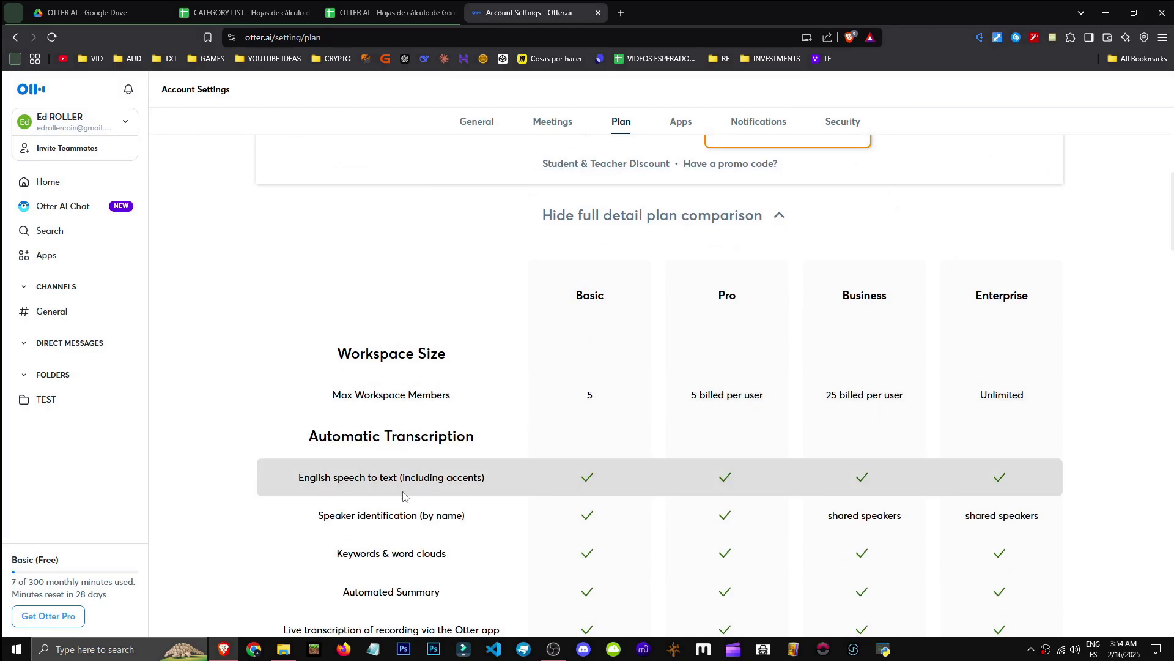
{"action": "scroll", "coordinate": [459, 384], "scroll_direction": "up", "scroll_amount": 1}
{"action": "scroll", "coordinate": [459, 386], "scroll_direction": "down", "scroll_amount": 2}
{"action": "scroll", "coordinate": [460, 391], "scroll_direction": "up", "scroll_amount": 9}
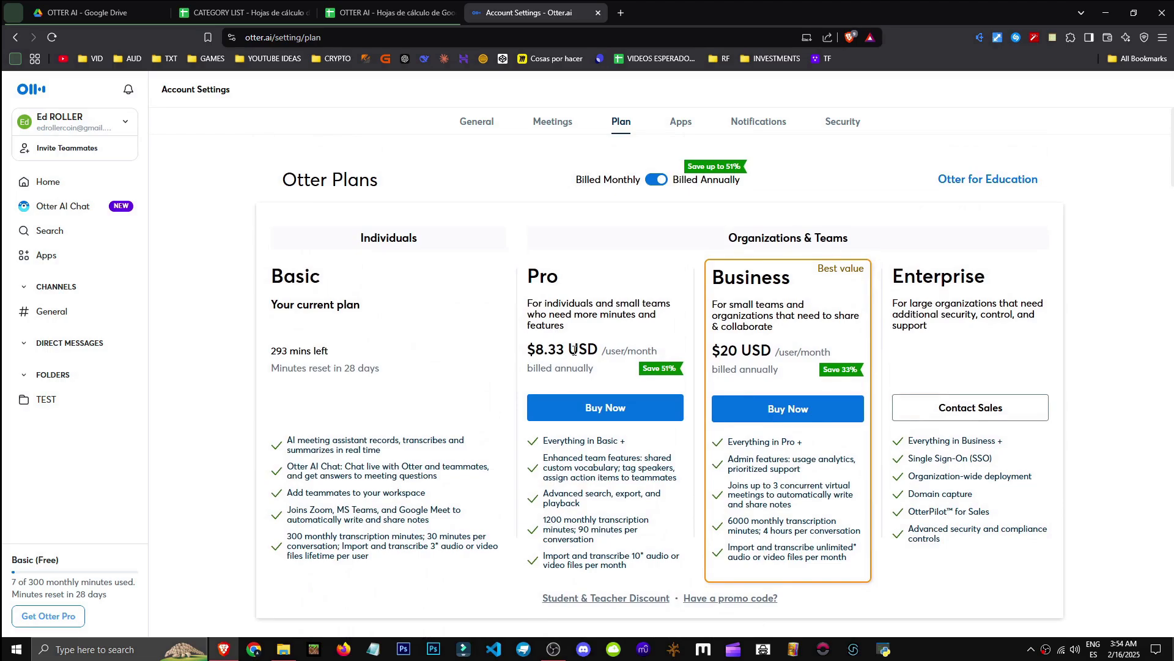
Step: Compare the monthly and annual billing prices of the Otter plans, ending on Billed Annually
{"action": "left_click", "coordinate": [656, 179]}
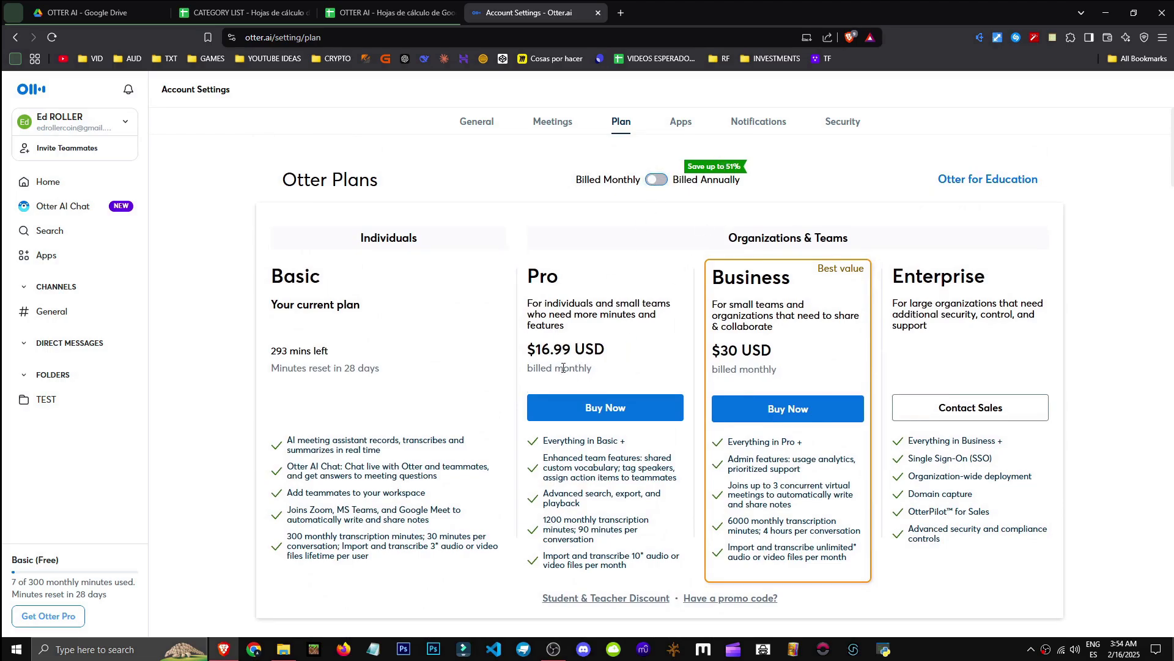
{"action": "left_click", "coordinate": [657, 180]}
{"action": "scroll", "coordinate": [659, 269], "scroll_direction": "down", "scroll_amount": 1}
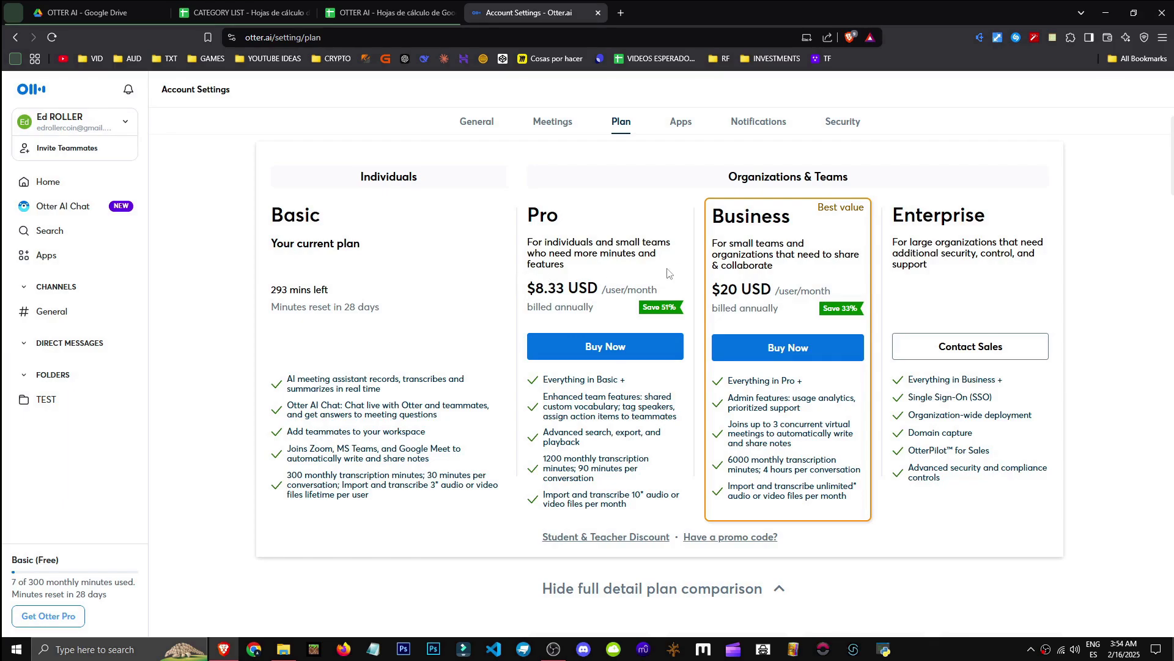
{"action": "scroll", "coordinate": [660, 272], "scroll_direction": "up", "scroll_amount": 1}
{"action": "left_click", "coordinate": [656, 179]}
{"action": "left_click", "coordinate": [656, 179]}
Step: Review the maximum workspace members per plan and the English speech to text row in the detailed comparison
{"action": "scroll", "coordinate": [642, 463], "scroll_direction": "down", "scroll_amount": 8}
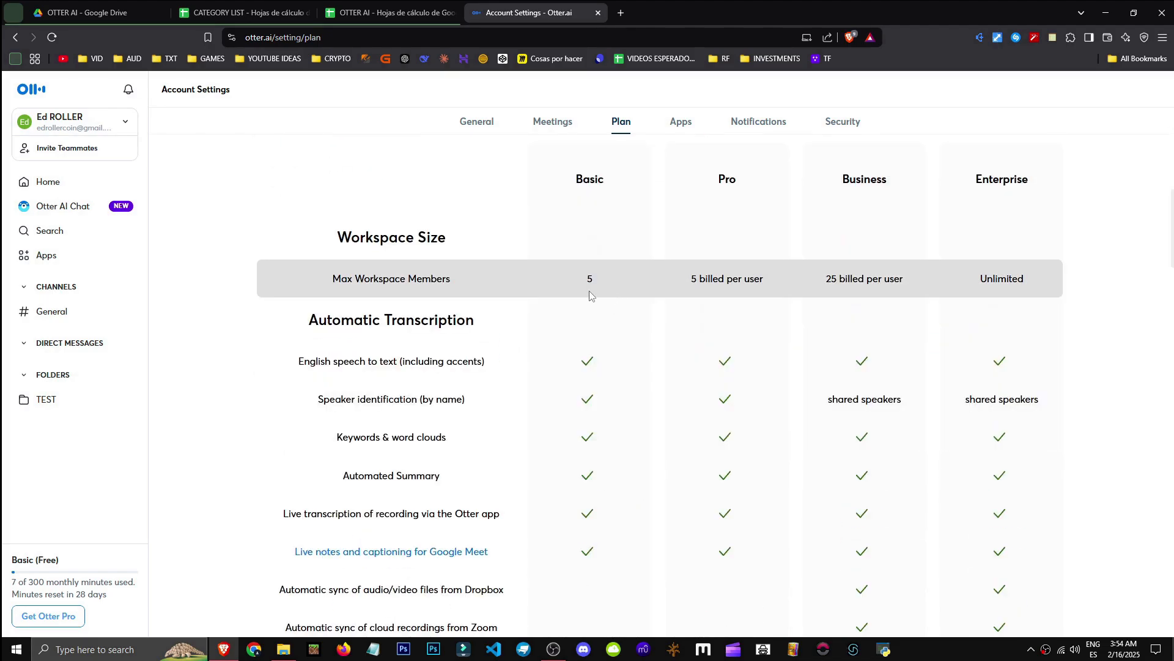
{"action": "double_click", "coordinate": [591, 278]}
{"action": "left_click_drag", "start_coordinate": [691, 278], "coordinate": [891, 273]}
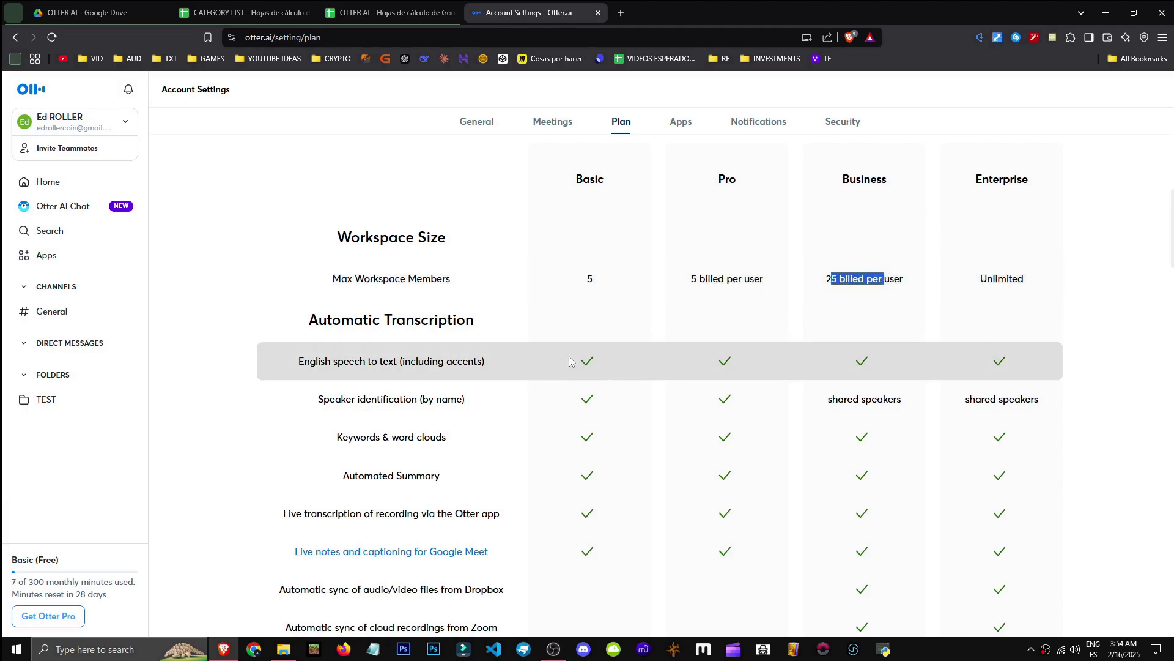
{"action": "left_click_drag", "start_coordinate": [325, 361], "coordinate": [481, 367]}
{"action": "left_click", "coordinate": [461, 375]}
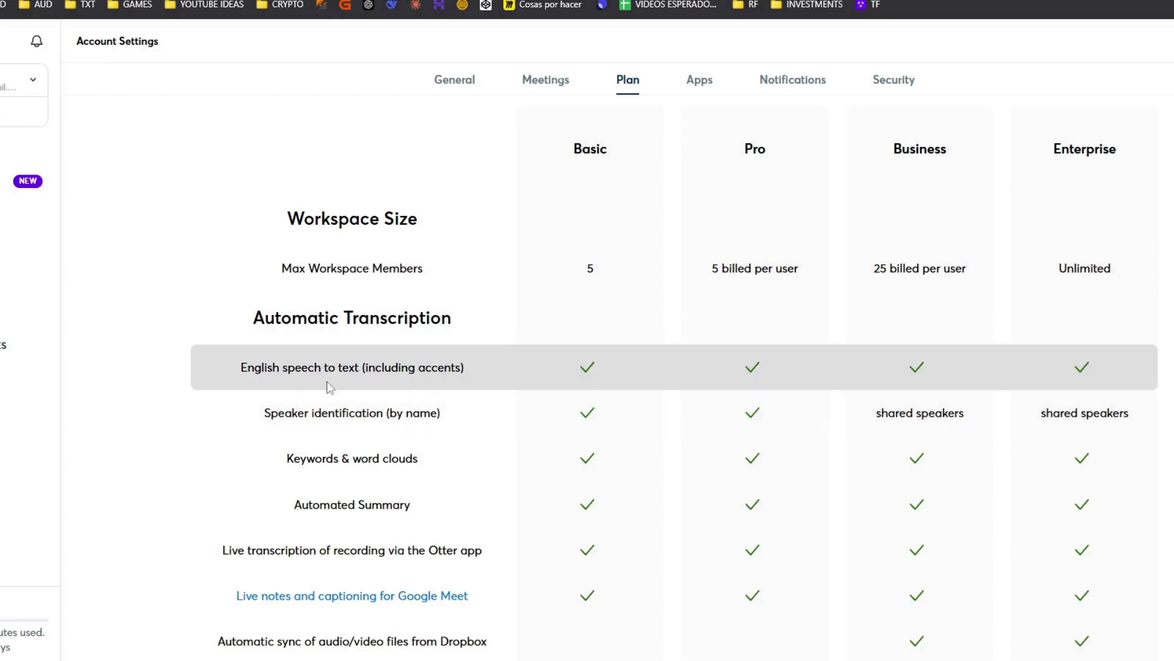
Step: Review the automatic sync of audio/video files from Dropbox and of cloud recordings from Zoom across the plans
{"action": "scroll", "coordinate": [273, 370], "scroll_direction": "down", "scroll_amount": 5}
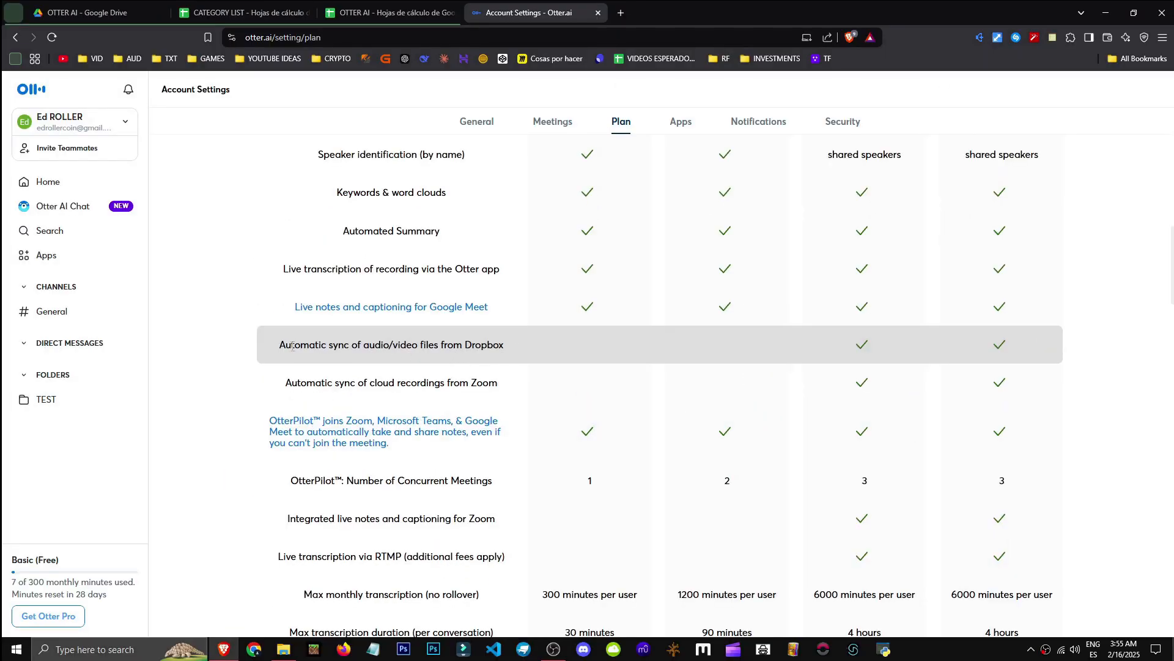
{"action": "left_click_drag", "start_coordinate": [278, 346], "coordinate": [511, 352]}
{"action": "left_click", "coordinate": [510, 352]}
{"action": "left_click_drag", "start_coordinate": [280, 346], "coordinate": [455, 350]}
{"action": "left_click", "coordinate": [425, 391]}
{"action": "left_click_drag", "start_coordinate": [335, 383], "coordinate": [468, 382]}
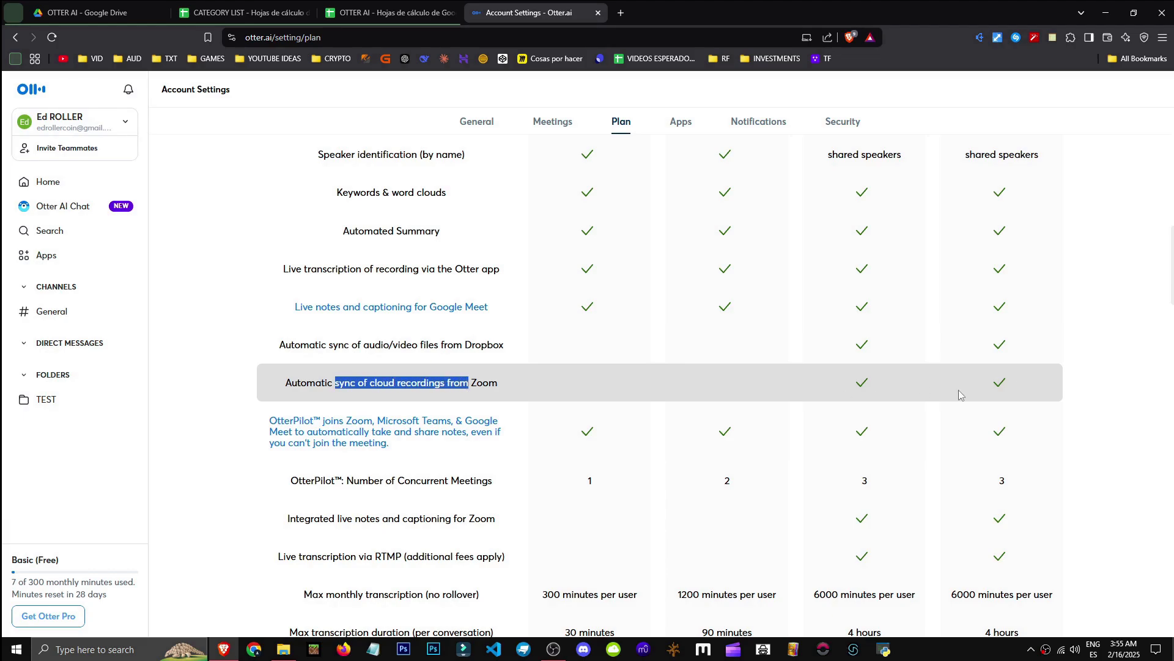
Step: Review which plans the Automatic Transcription features belong to, including OtterPilot's number of concurrent meetings
{"action": "scroll", "coordinate": [966, 394], "scroll_direction": "down", "scroll_amount": 1}
{"action": "scroll", "coordinate": [968, 398], "scroll_direction": "up", "scroll_amount": 8}
{"action": "scroll", "coordinate": [973, 408], "scroll_direction": "down", "scroll_amount": 7}
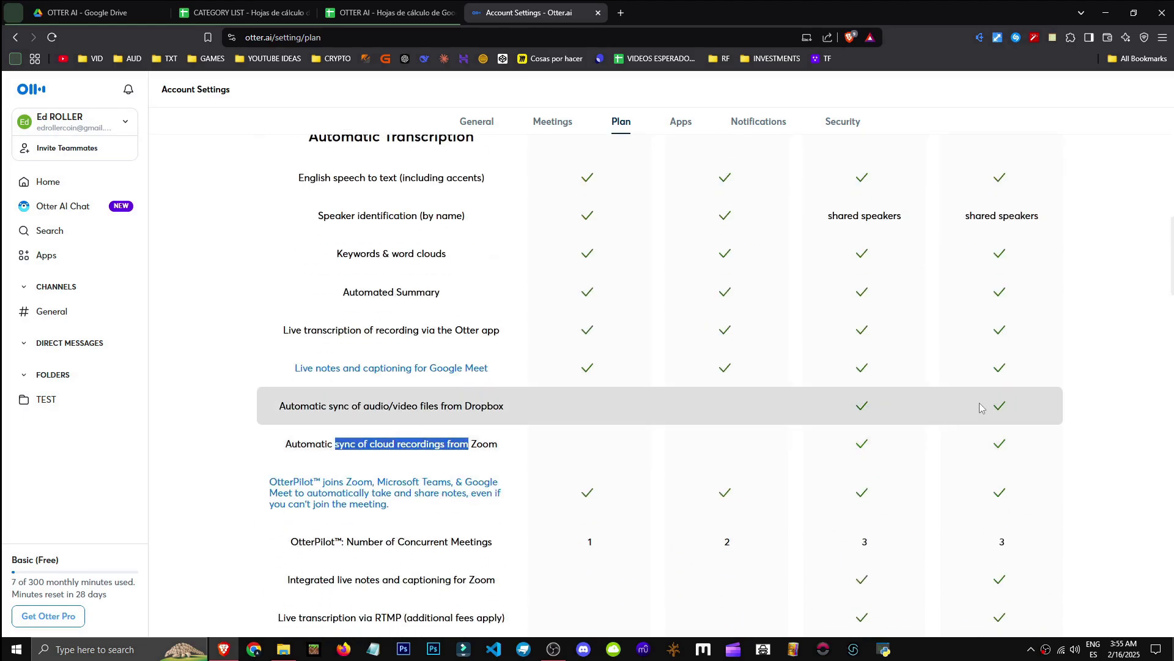
{"action": "left_click", "coordinate": [1145, 475]}
{"action": "scroll", "coordinate": [984, 499], "scroll_direction": "down", "scroll_amount": 2}
{"action": "left_click_drag", "start_coordinate": [501, 426], "coordinate": [288, 432]}
{"action": "left_click", "coordinate": [403, 439]}
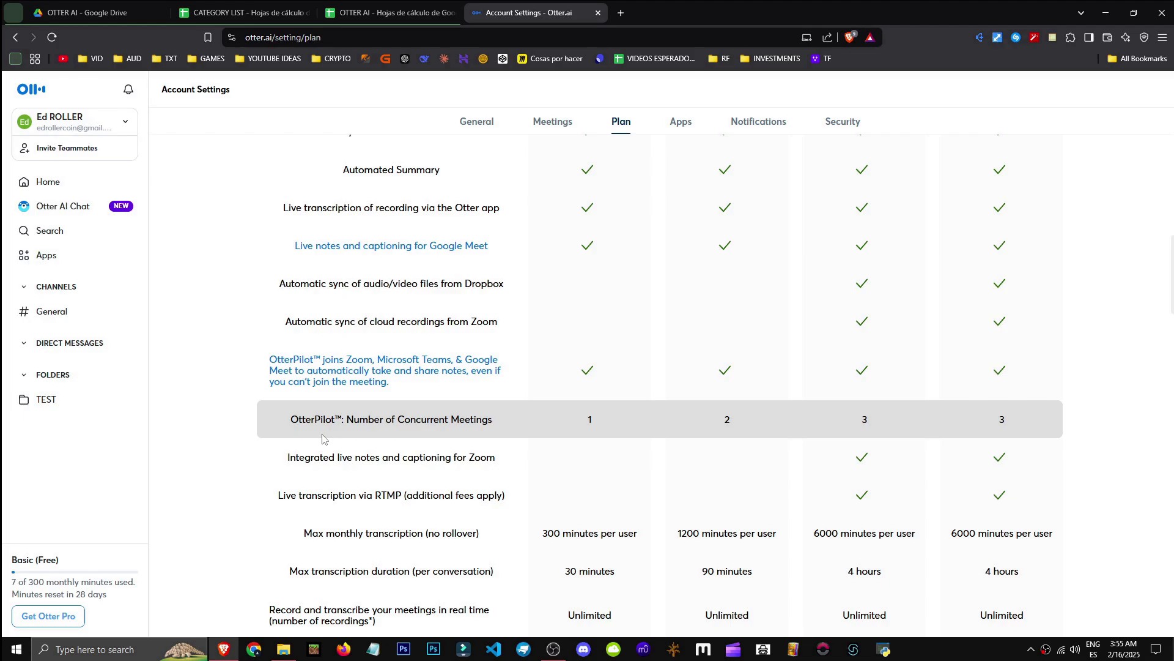
Step: Compare the plans' monthly transcription minutes, duration per conversation, and limits on recordings and imported audio/video files
{"action": "scroll", "coordinate": [323, 439], "scroll_direction": "down", "scroll_amount": 4}
{"action": "left_click_drag", "start_coordinate": [924, 288], "coordinate": [774, 280]}
{"action": "left_click", "coordinate": [790, 287]}
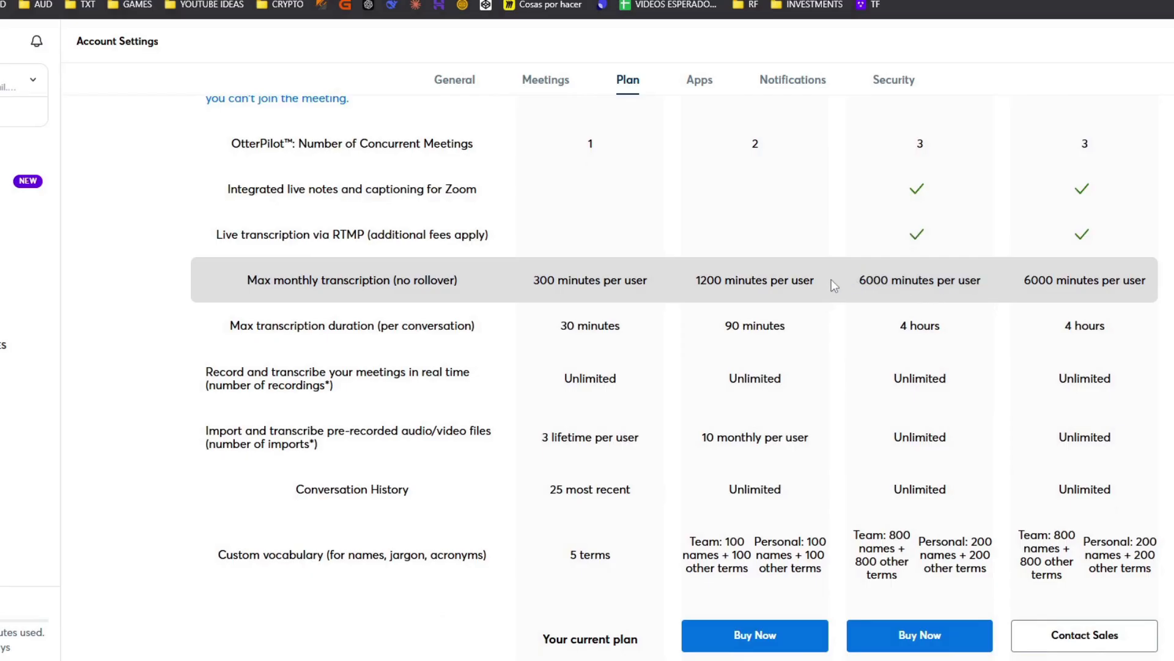
{"action": "left_click_drag", "start_coordinate": [230, 323], "coordinate": [404, 313]}
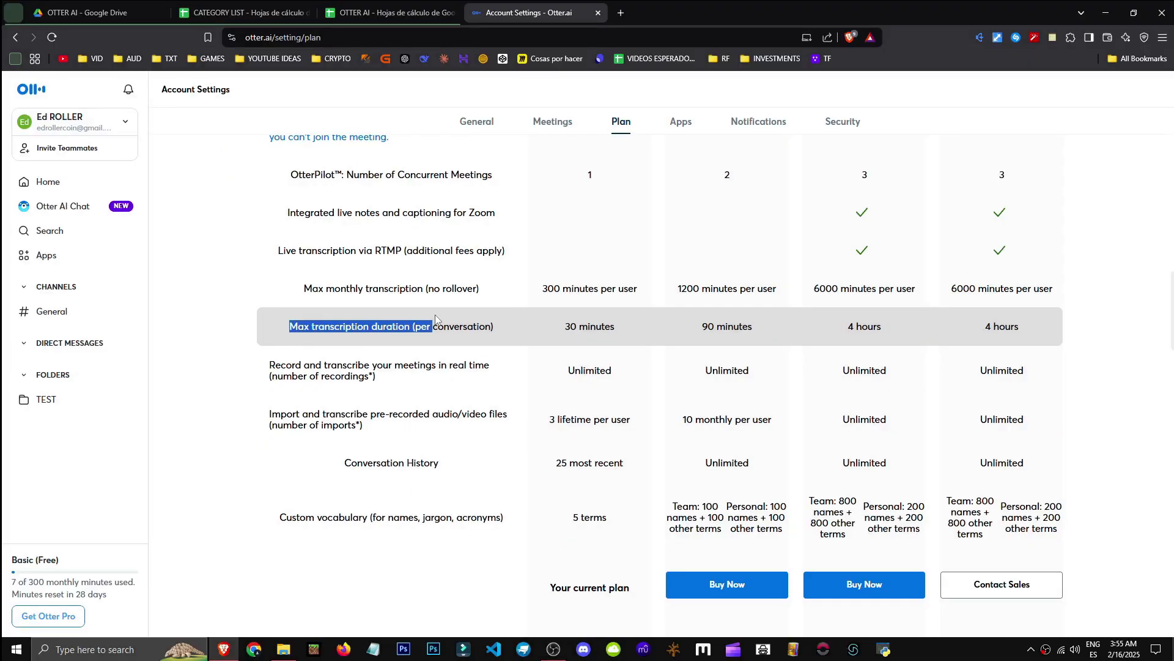
{"action": "left_click_drag", "start_coordinate": [436, 393], "coordinate": [317, 365]}
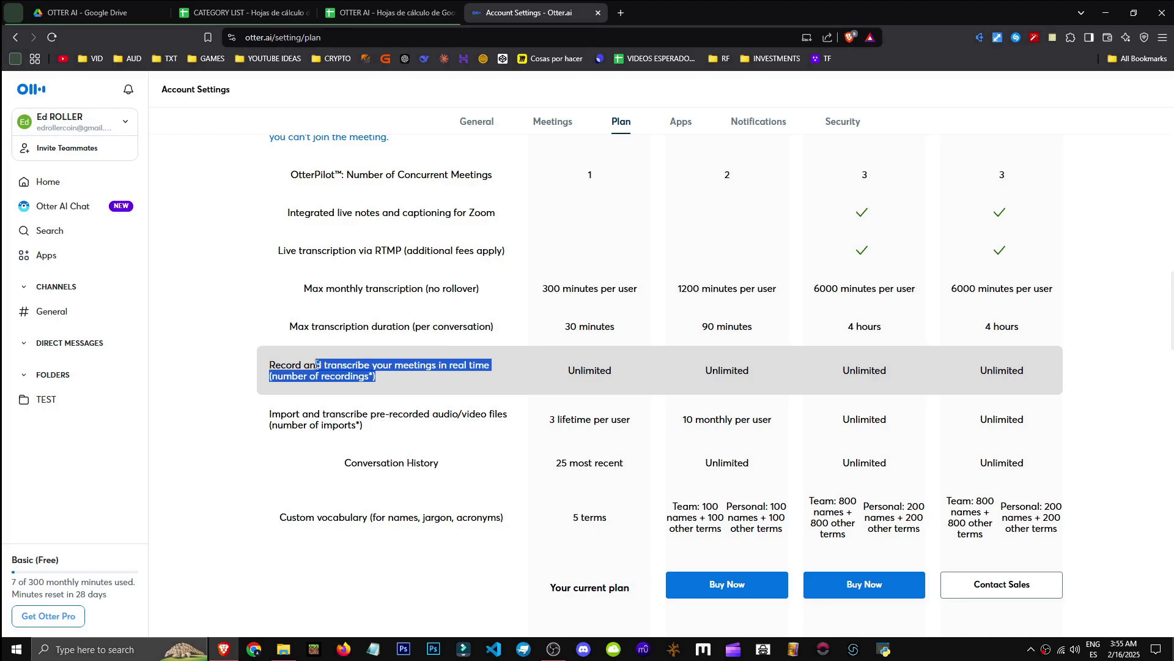
{"action": "left_click_drag", "start_coordinate": [297, 413], "coordinate": [374, 436]}
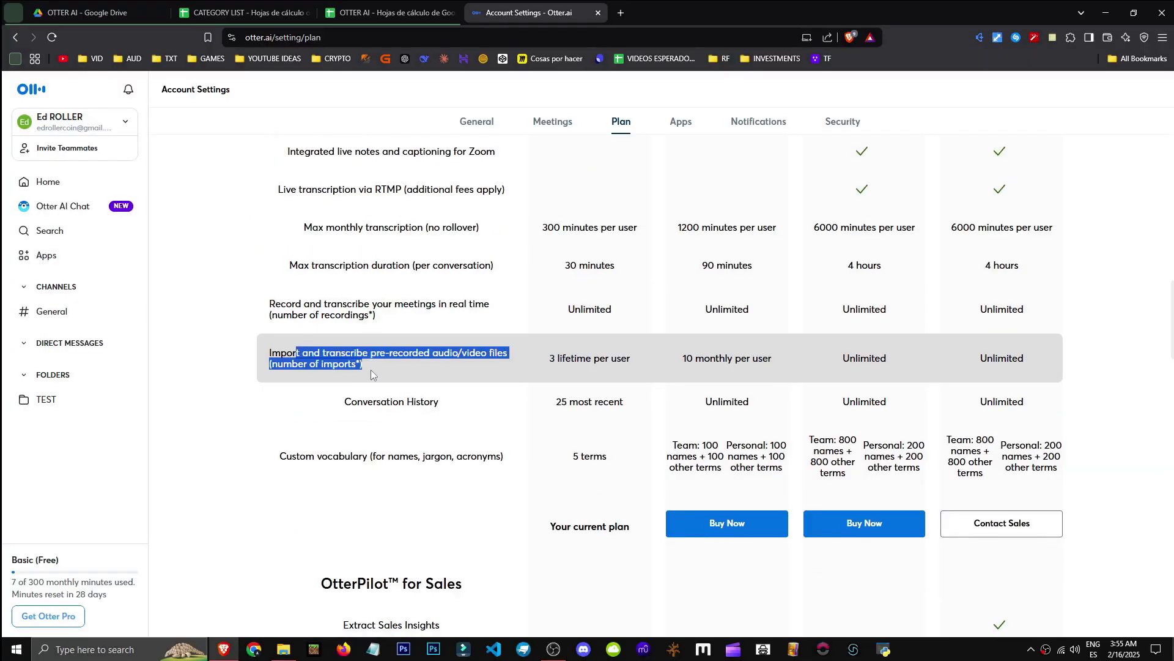
{"action": "double_click", "coordinate": [865, 359]}
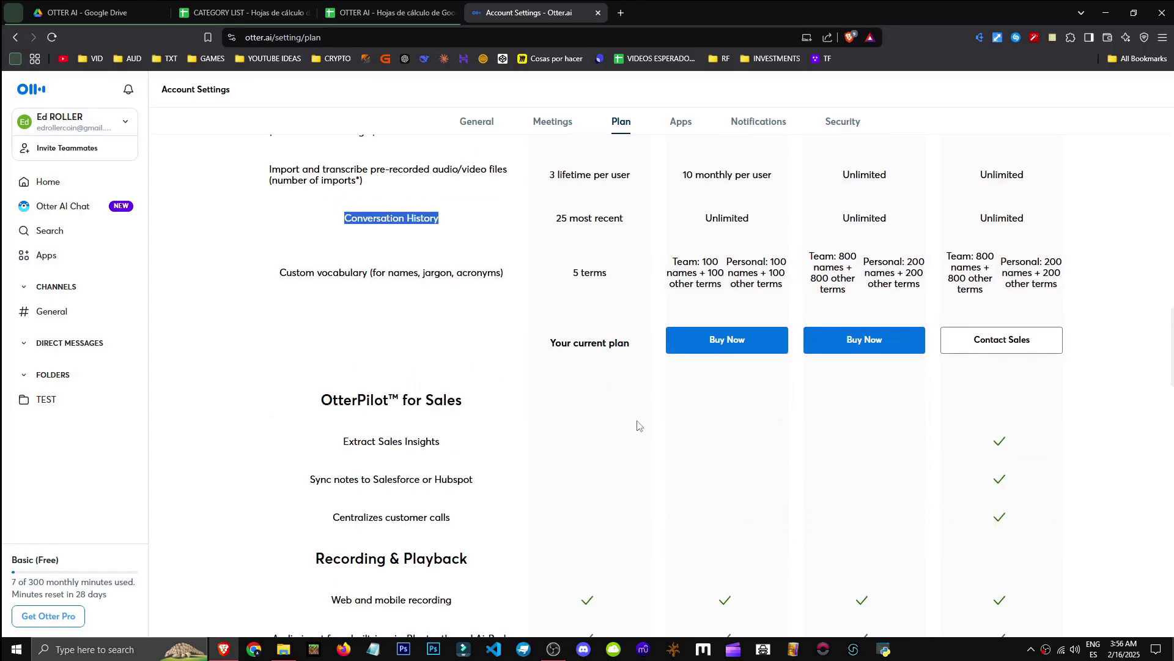
Step: Examine the Recording & Playback features, comparing the playback speeds and skip silence option of the Basic and Pro plans
{"action": "scroll", "coordinate": [638, 425], "scroll_direction": "down", "scroll_amount": 9}
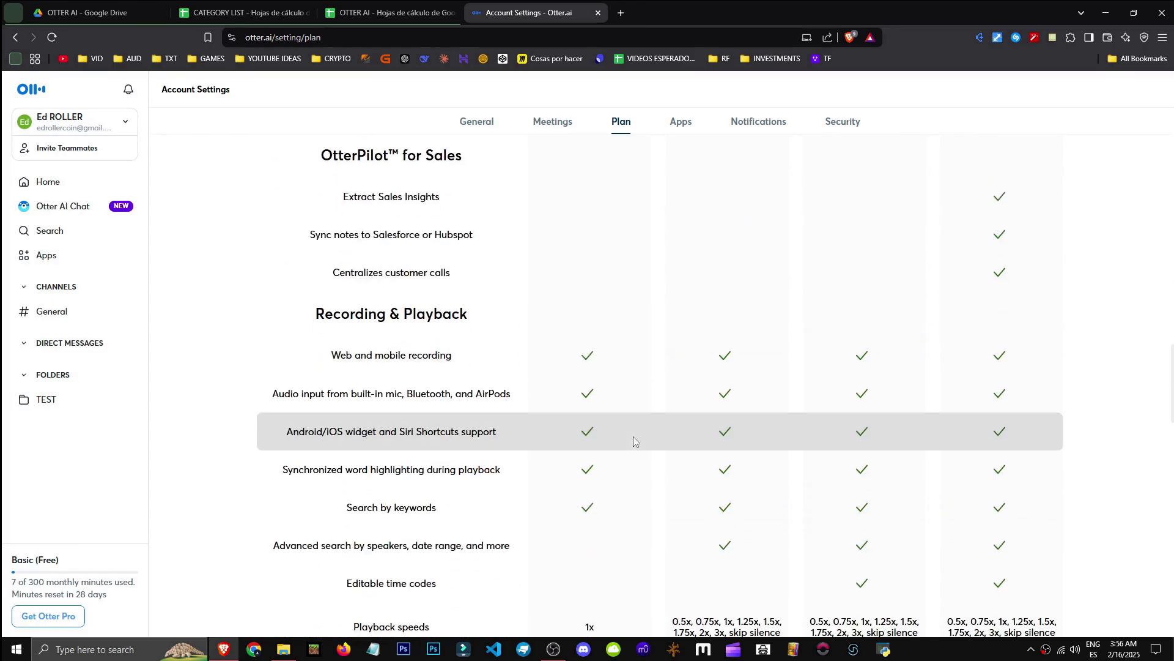
{"action": "scroll", "coordinate": [635, 440], "scroll_direction": "up", "scroll_amount": 1}
{"action": "double_click", "coordinate": [589, 381]}
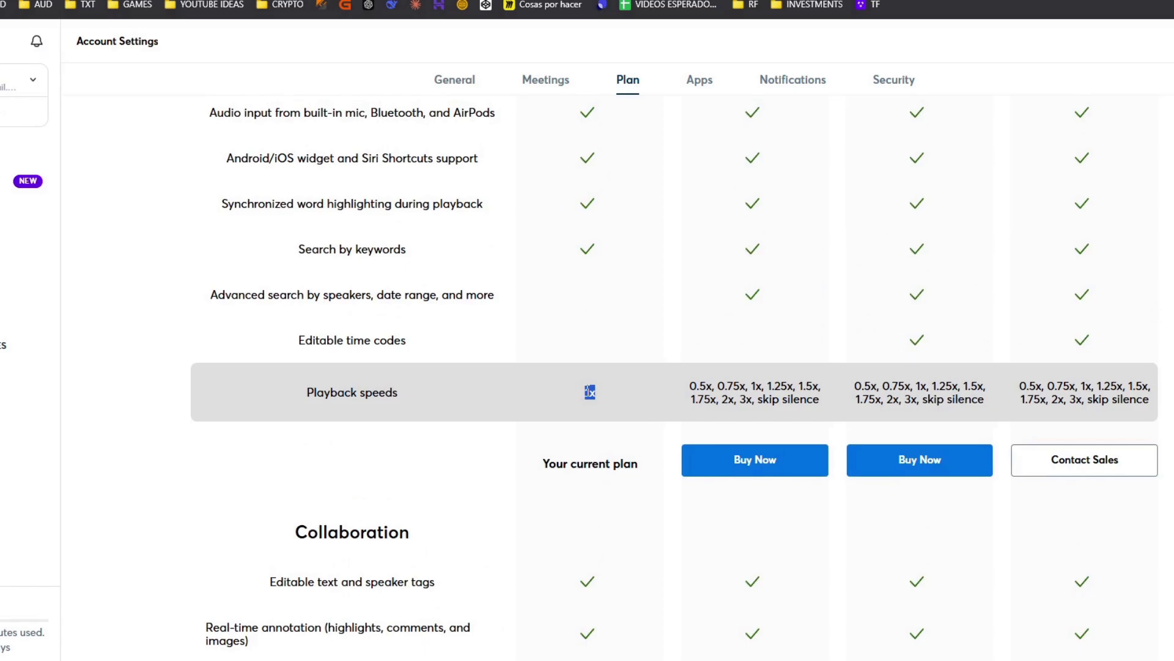
{"action": "left_click", "coordinate": [588, 391]}
{"action": "left_click_drag", "start_coordinate": [684, 382], "coordinate": [825, 396]}
{"action": "left_click", "coordinate": [824, 396]}
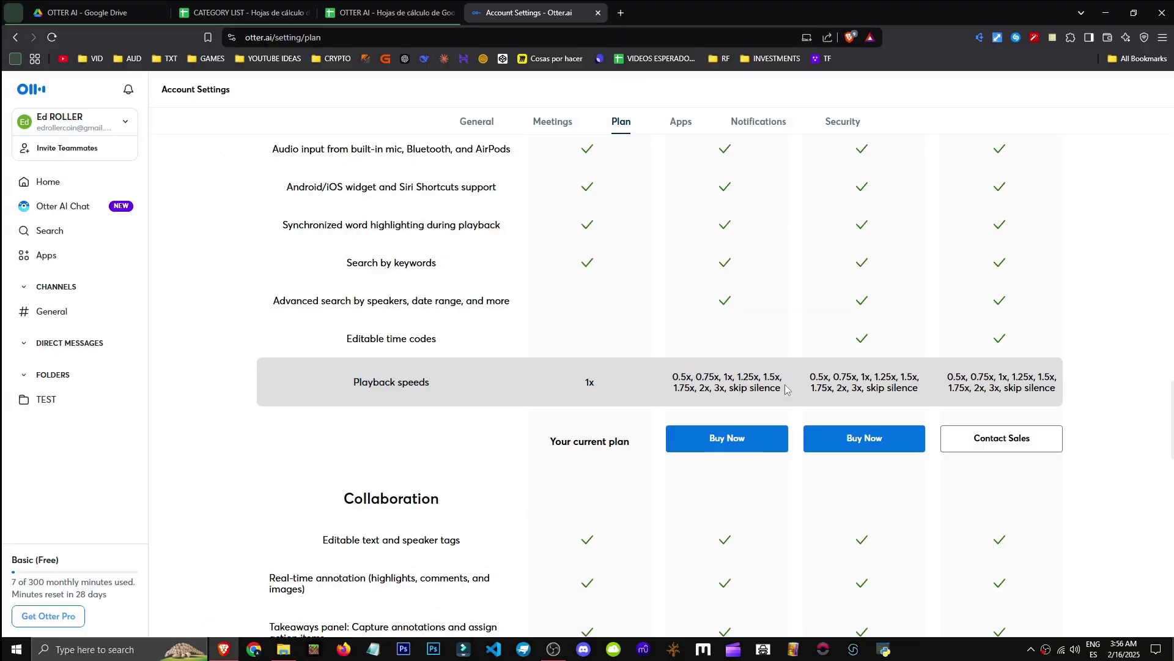
{"action": "left_click_drag", "start_coordinate": [726, 389], "coordinate": [783, 395]}
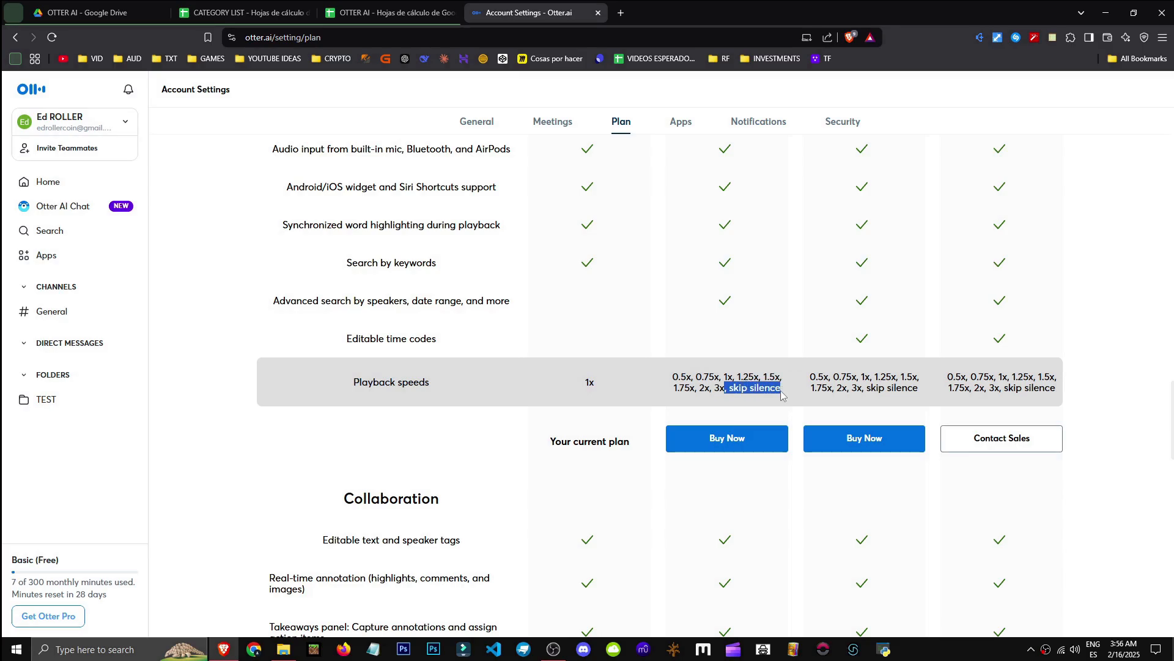
{"action": "left_click", "coordinate": [782, 395]}
Step: Compare the email support level of each plan under Product Support, and return to the home page
{"action": "scroll", "coordinate": [778, 394], "scroll_direction": "down", "scroll_amount": 3}
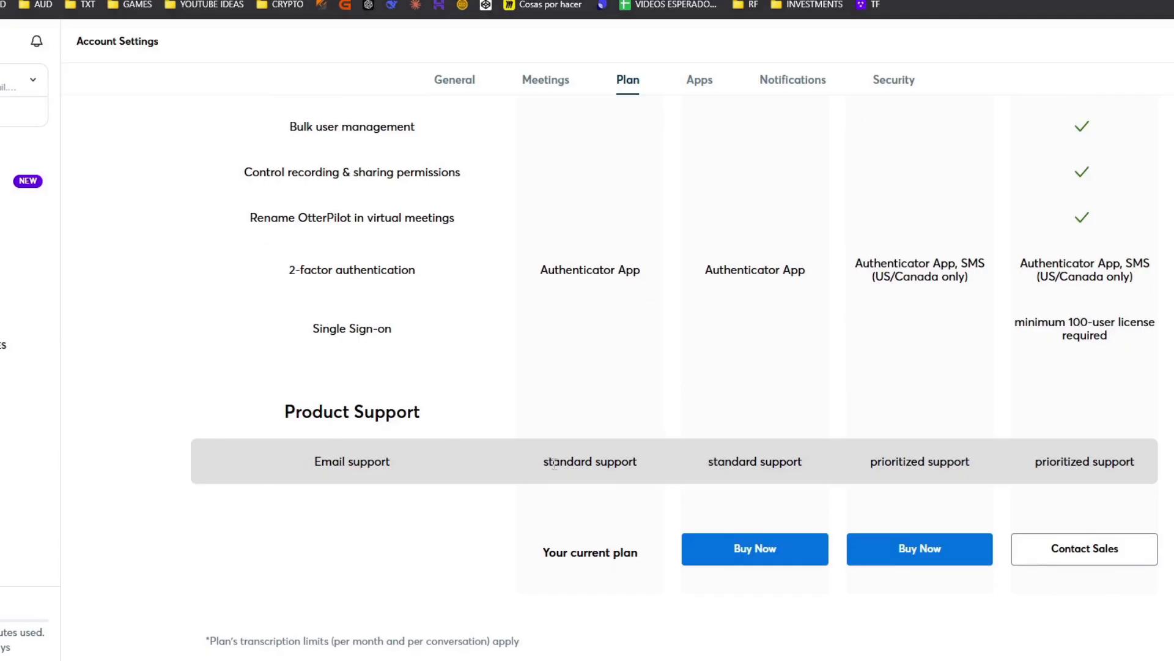
{"action": "left_click_drag", "start_coordinate": [548, 439], "coordinate": [972, 439]}
{"action": "left_click_drag", "start_coordinate": [1053, 462], "coordinate": [1162, 489]}
{"action": "double_click", "coordinate": [1114, 461]}
{"action": "left_click_drag", "start_coordinate": [871, 461], "coordinate": [1172, 498]}
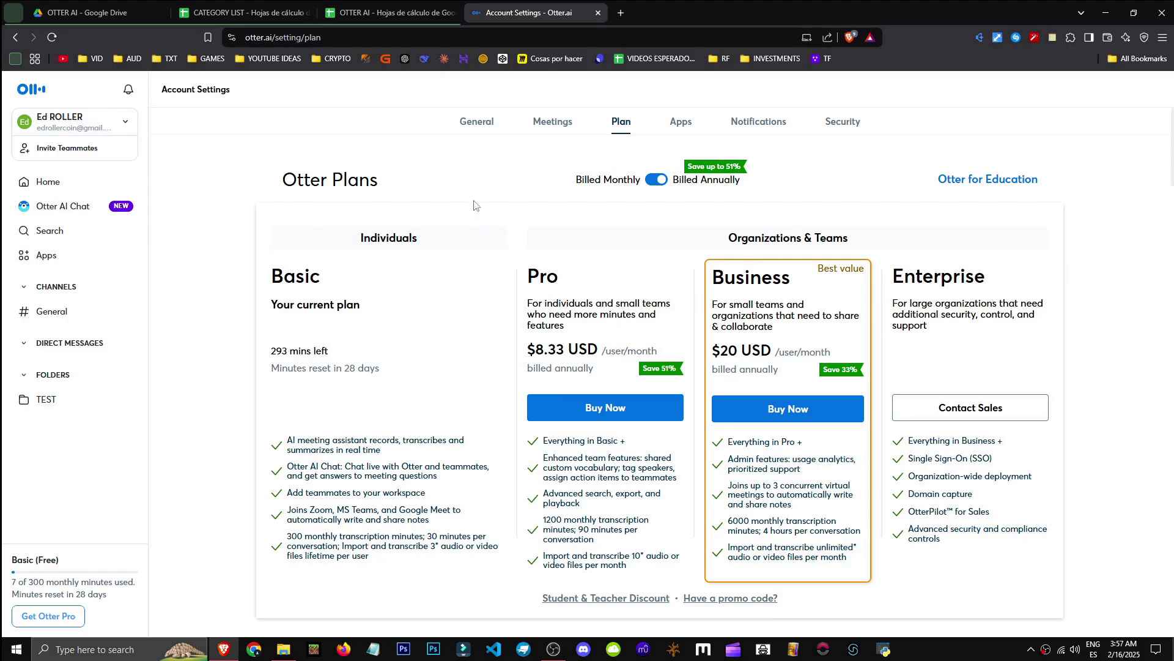
{"action": "left_click", "coordinate": [103, 183]}
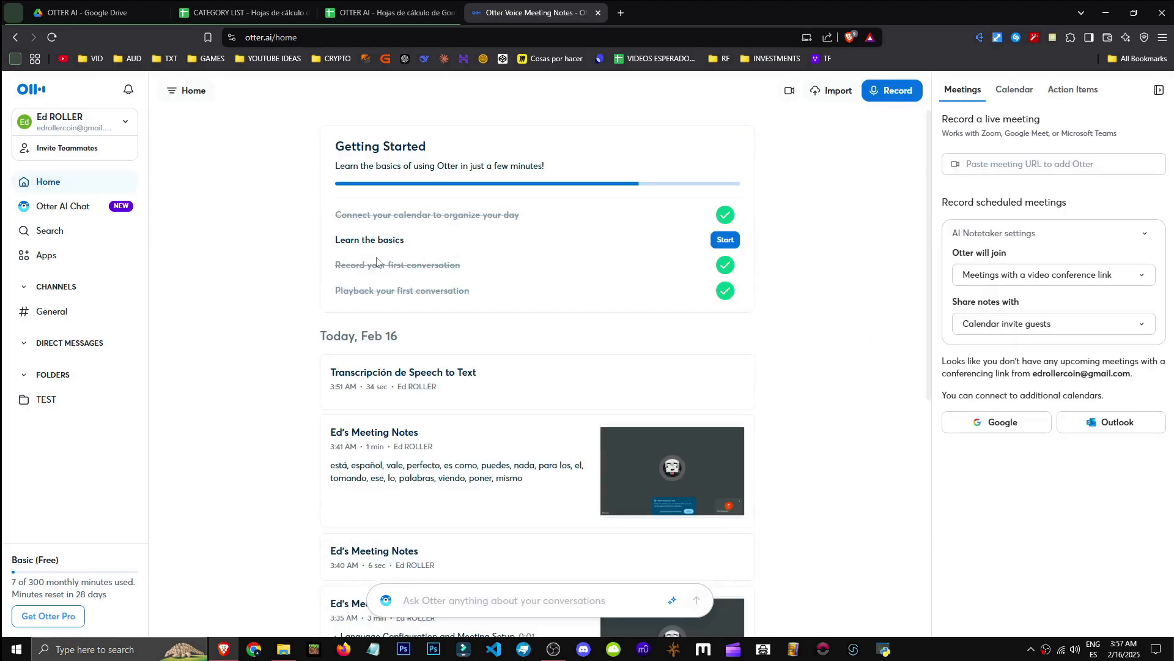